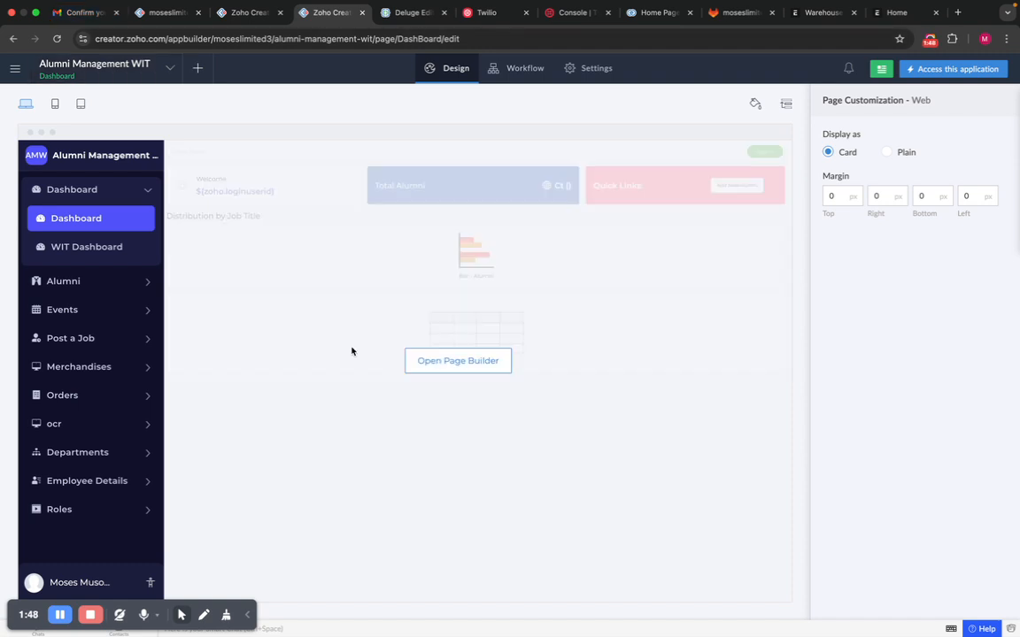
Reload the live Alumni Management WIT application and open it for editing
{"action": "left_click", "coordinate": [161, 12]}
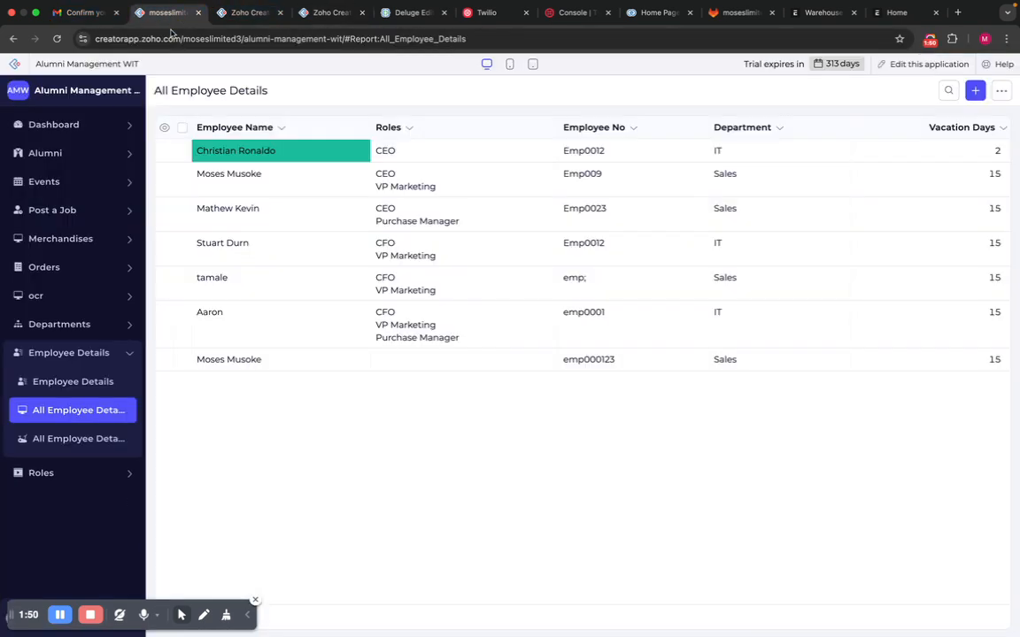
{"action": "left_click", "coordinate": [56, 38]}
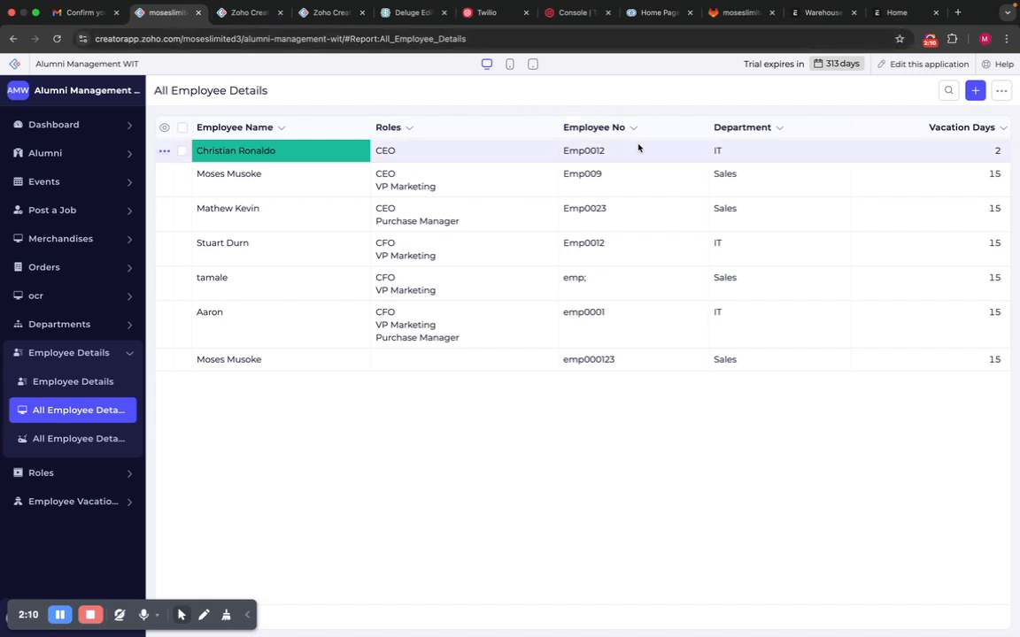
{"action": "left_click", "coordinate": [912, 67]}
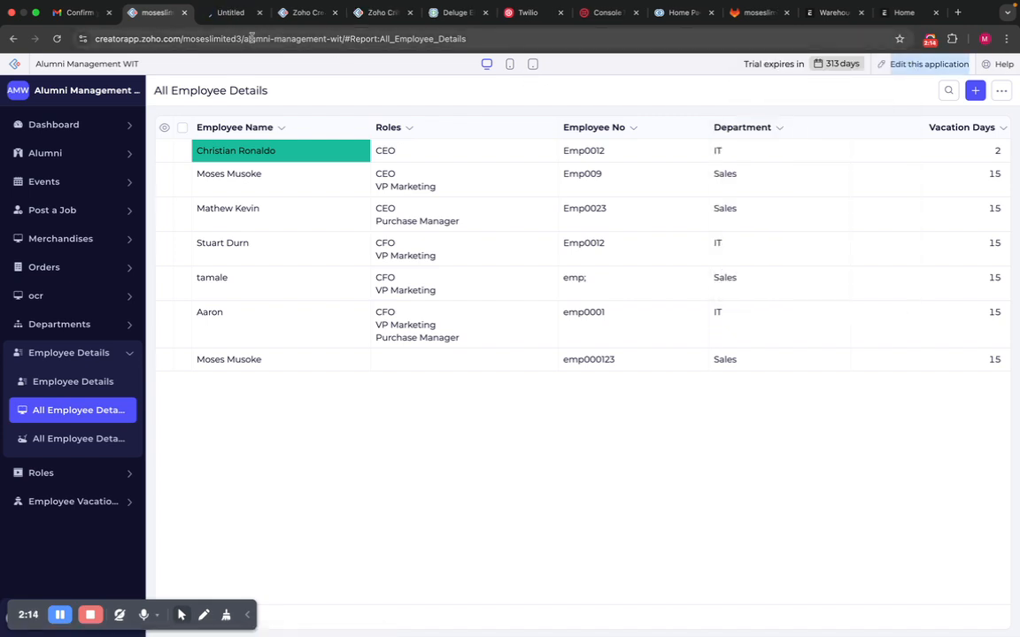
{"action": "left_click", "coordinate": [226, 17]}
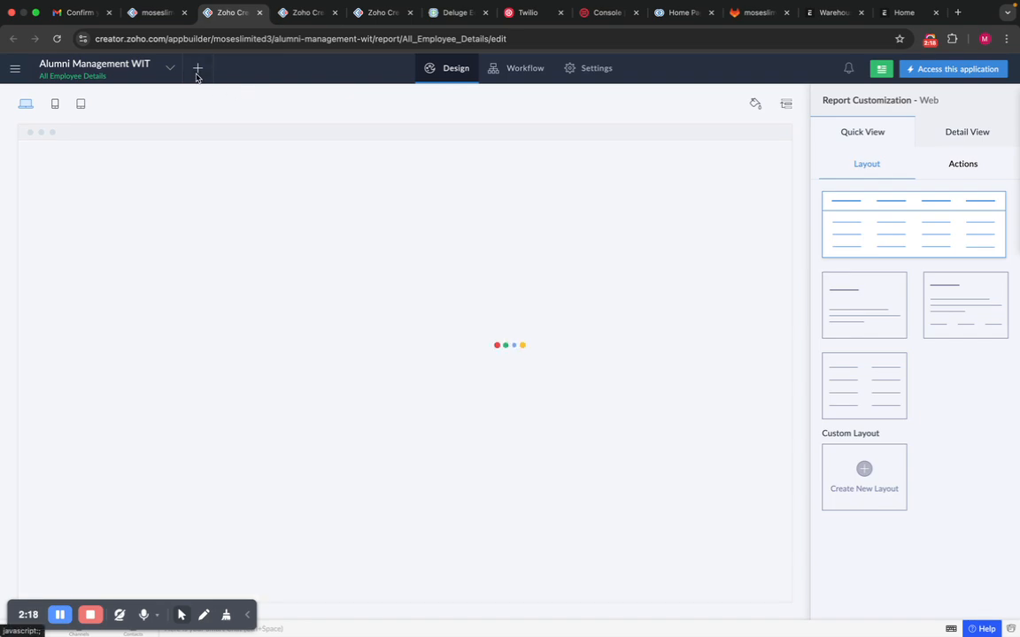
Create a new form from scratch named "Employee Leave Form"
{"action": "left_click", "coordinate": [196, 71]}
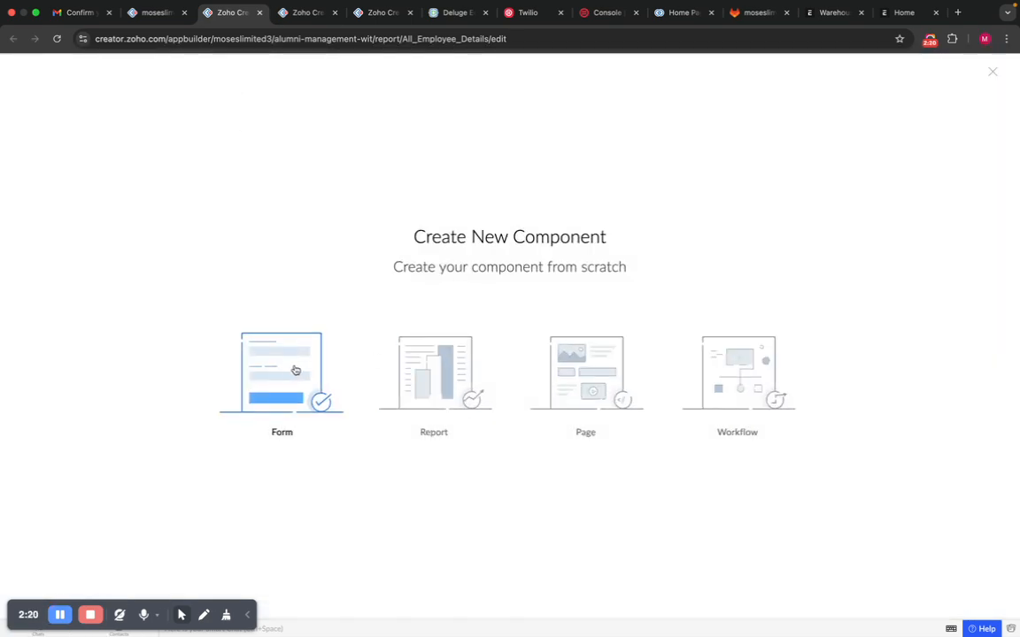
{"action": "left_click", "coordinate": [294, 367]}
{"action": "left_click", "coordinate": [416, 284]}
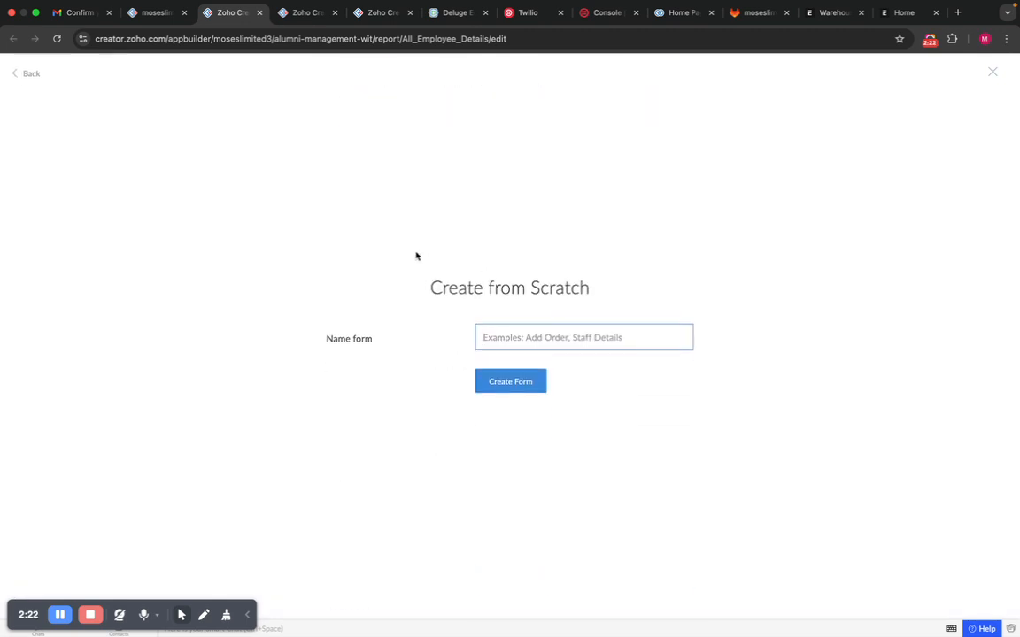
{"action": "left_click", "coordinate": [515, 337]}
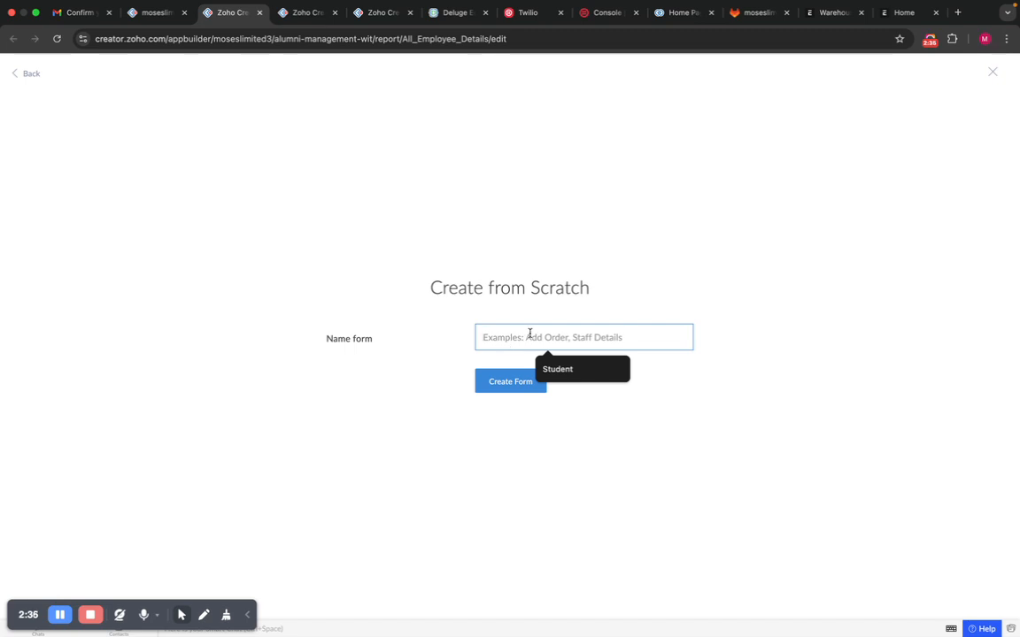
{"action": "type", "text": "Employee"}
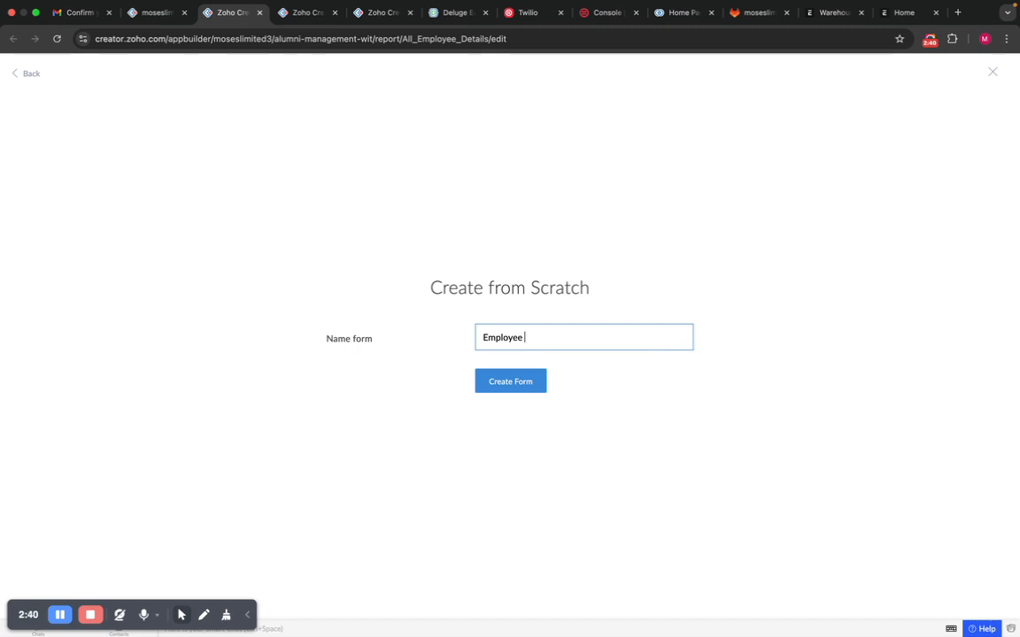
{"action": "type", "text": " Lead"}
{"action": "key", "text": "BackSpace"}
{"action": "type", "text": "ve Form"}
{"action": "left_click", "coordinate": [512, 390]}
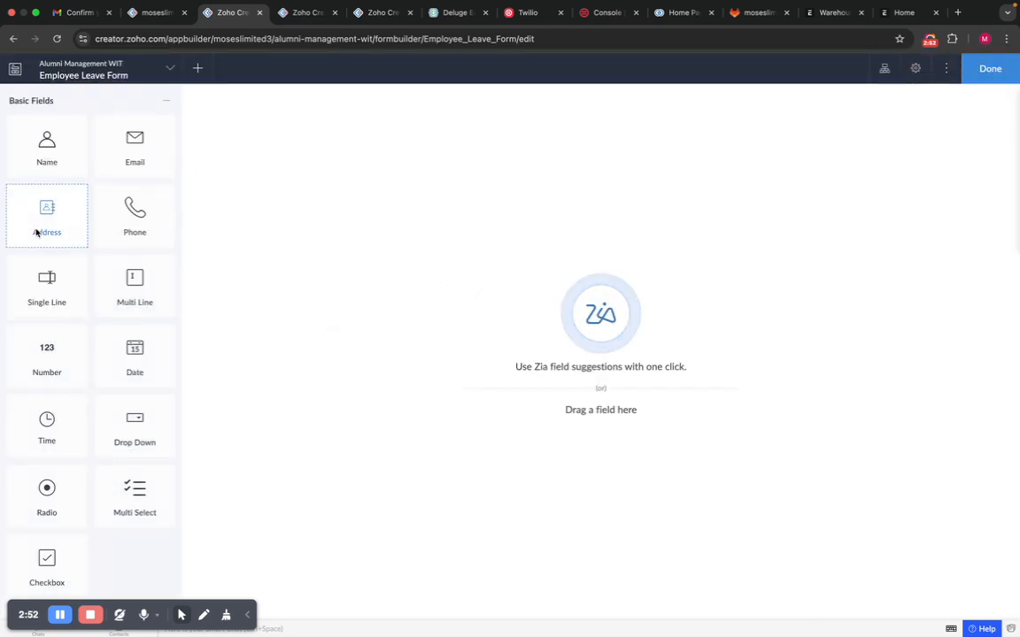
Add a drop-down lookup field to the form that fetches Employee Name from the Employee Details form
{"action": "scroll", "coordinate": [112, 293], "scroll_direction": "down", "scroll_amount": 5}
{"action": "scroll", "coordinate": [111, 292], "scroll_direction": "down", "scroll_amount": 5}
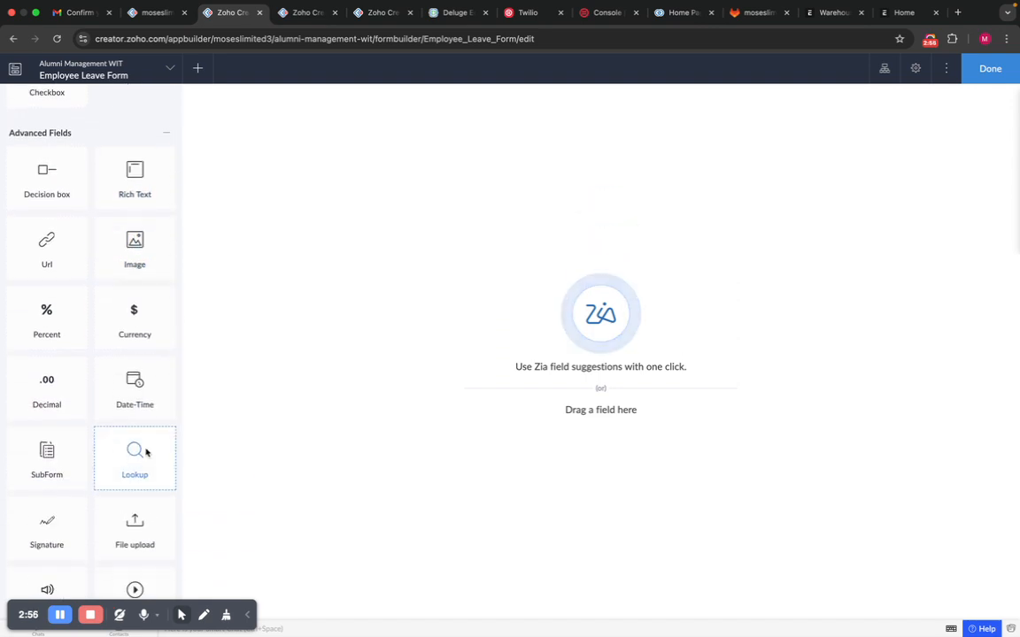
{"action": "left_click", "coordinate": [146, 453]}
{"action": "left_click", "coordinate": [483, 301]}
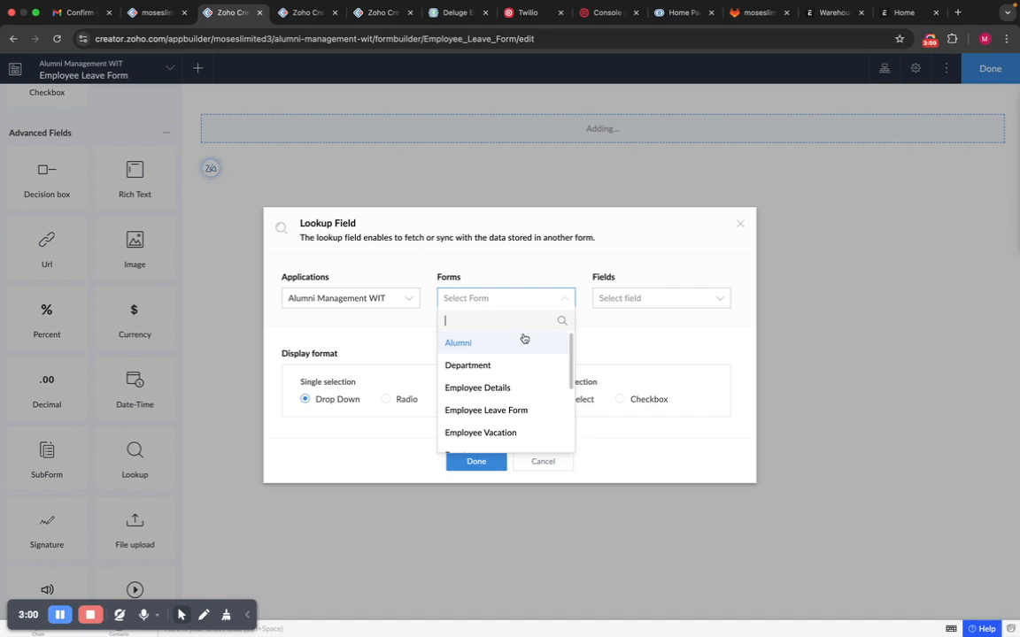
{"action": "scroll", "coordinate": [524, 339], "scroll_direction": "down", "scroll_amount": 1}
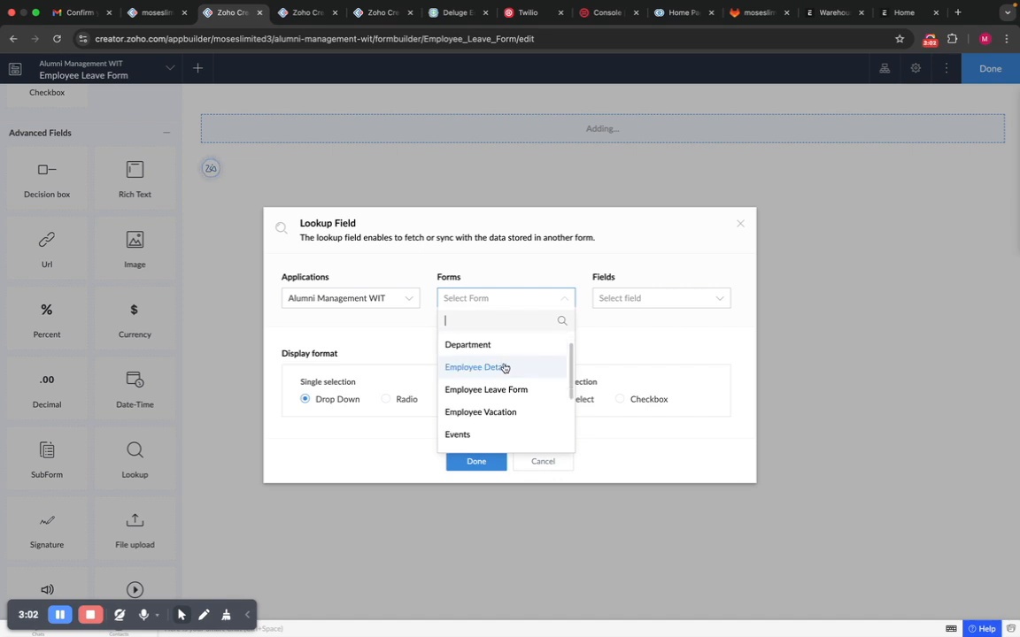
{"action": "left_click", "coordinate": [503, 367]}
{"action": "left_click", "coordinate": [626, 300]}
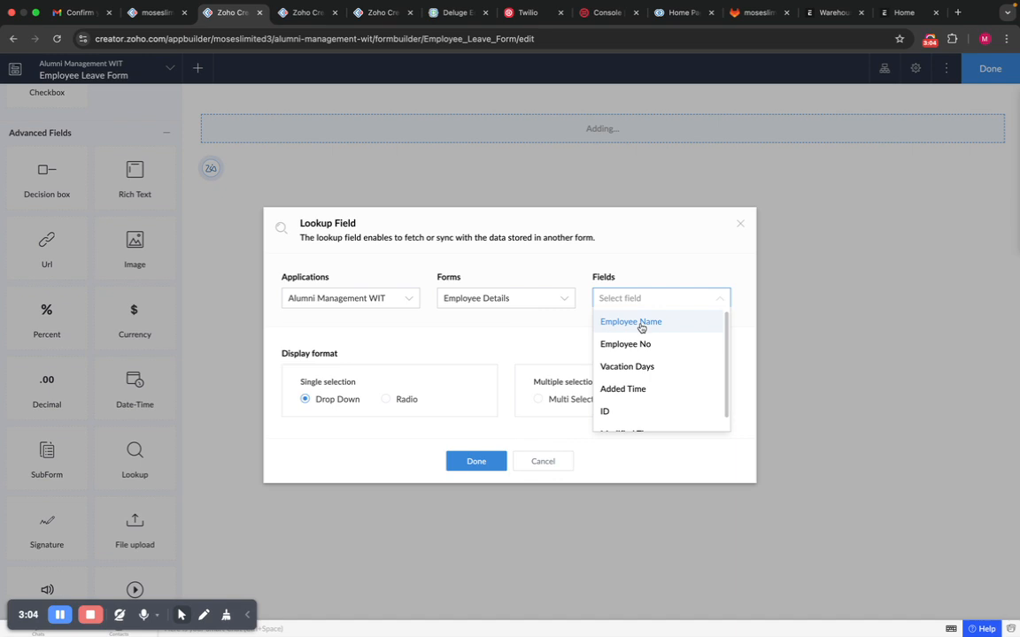
{"action": "left_click", "coordinate": [640, 325]}
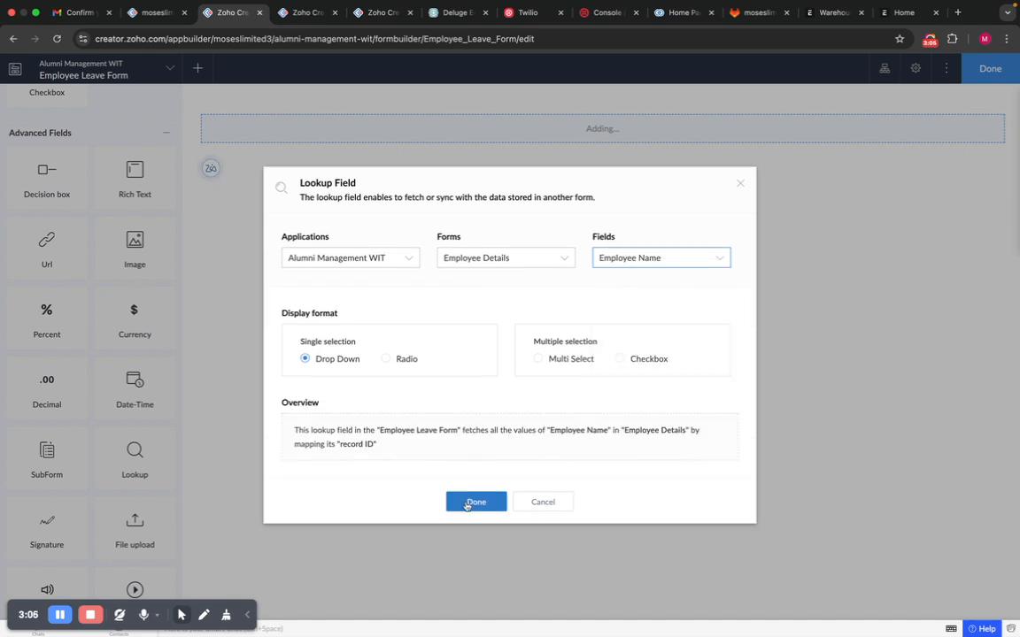
{"action": "left_click", "coordinate": [469, 502]}
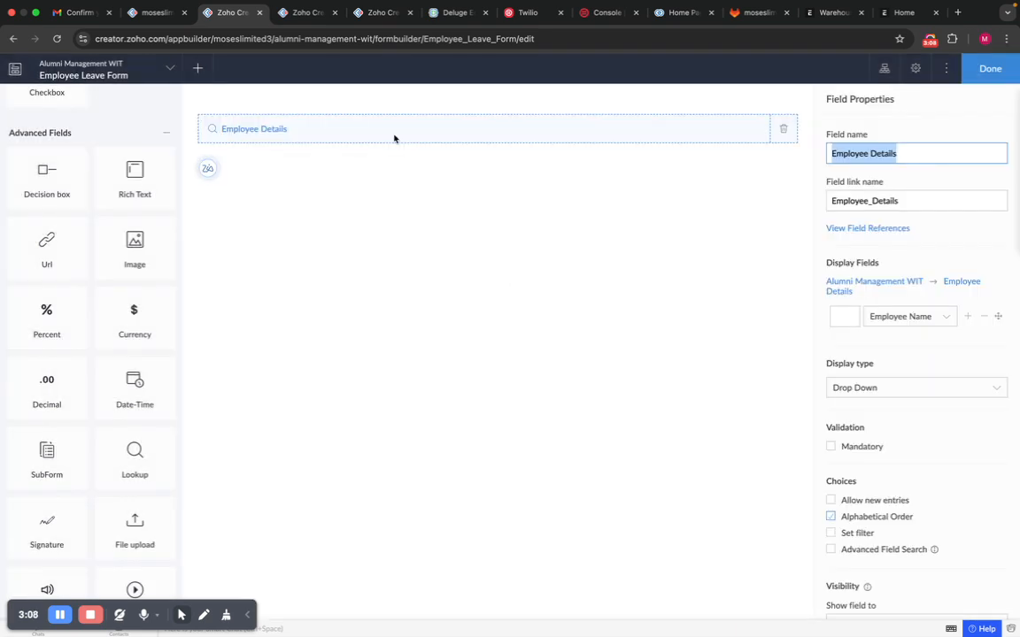
Add a date field below the employee lookup and name it "Leave Start Date"
{"action": "scroll", "coordinate": [120, 332], "scroll_direction": "down", "scroll_amount": 3}
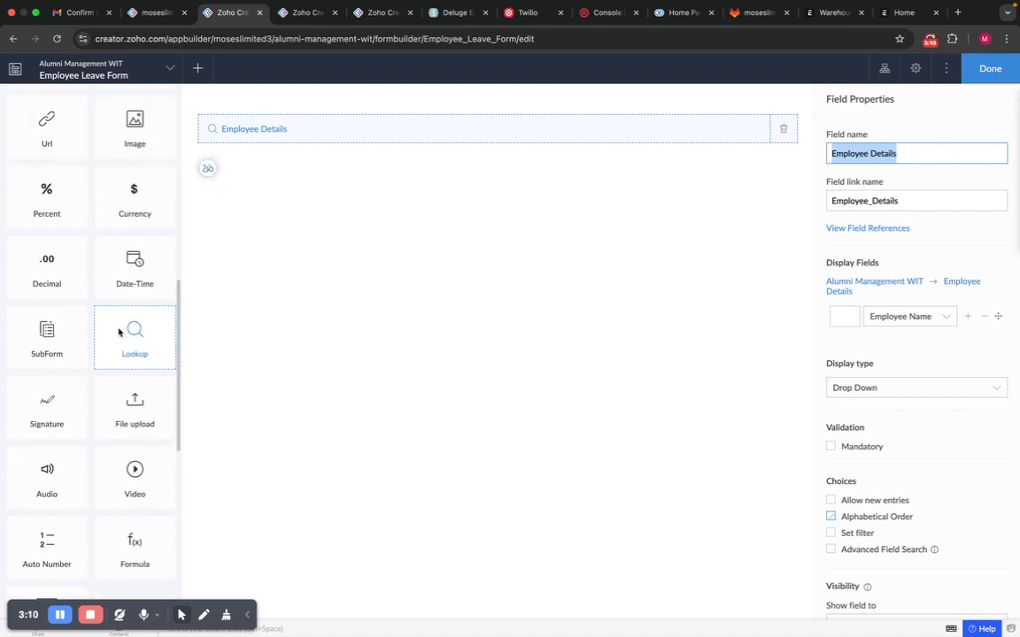
{"action": "scroll", "coordinate": [120, 332], "scroll_direction": "down", "scroll_amount": 4}
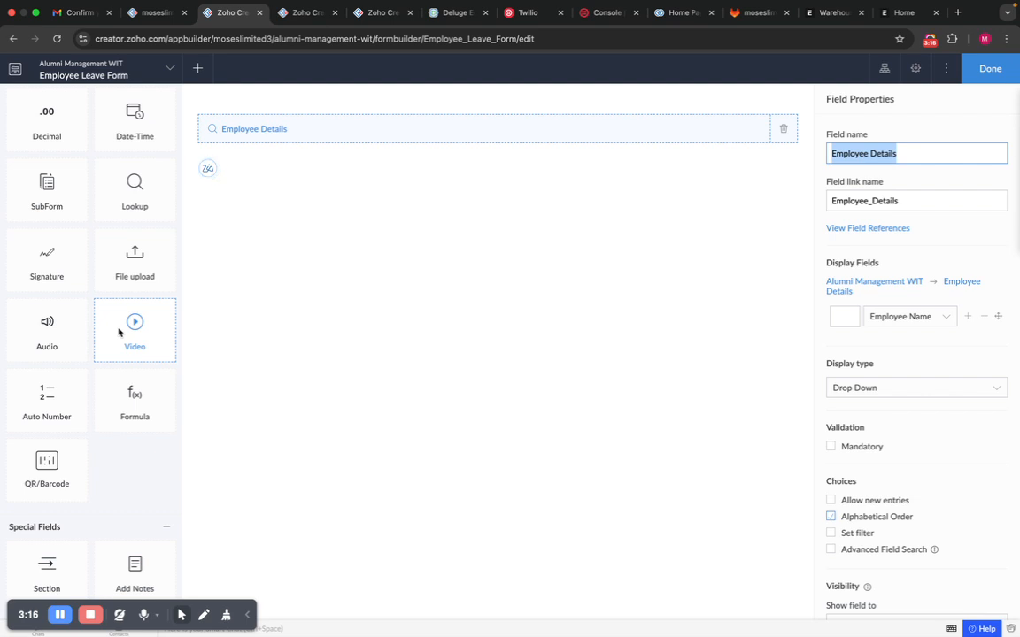
{"action": "scroll", "coordinate": [153, 250], "scroll_direction": "up", "scroll_amount": 10}
{"action": "scroll", "coordinate": [136, 394], "scroll_direction": "up", "scroll_amount": 5}
{"action": "scroll", "coordinate": [136, 392], "scroll_direction": "down", "scroll_amount": 2}
{"action": "scroll", "coordinate": [164, 307], "scroll_direction": "up", "scroll_amount": 5}
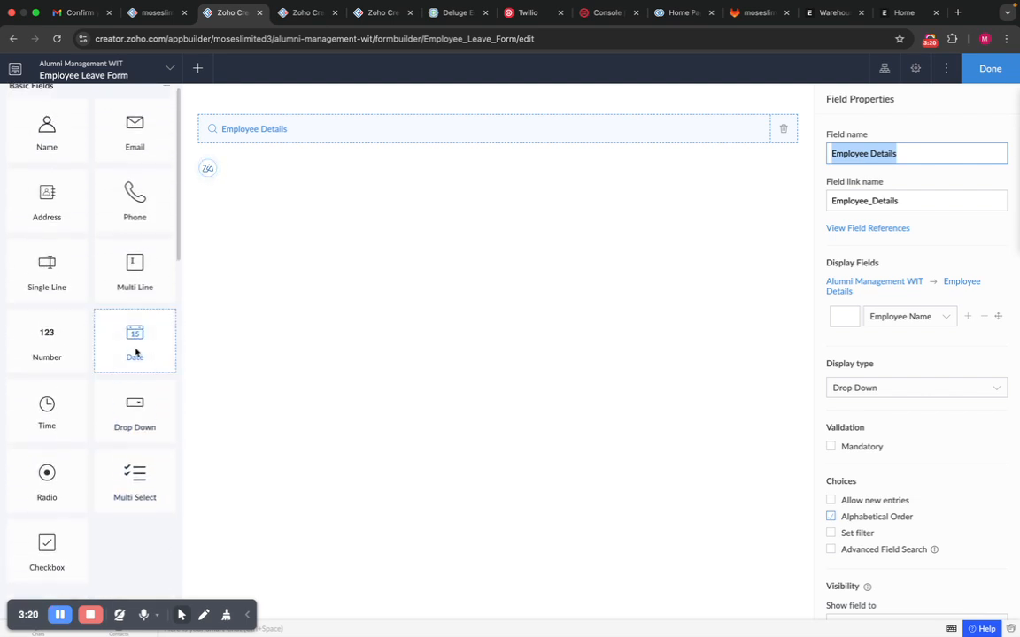
{"action": "left_click_drag", "start_coordinate": [135, 353], "coordinate": [191, 343]}
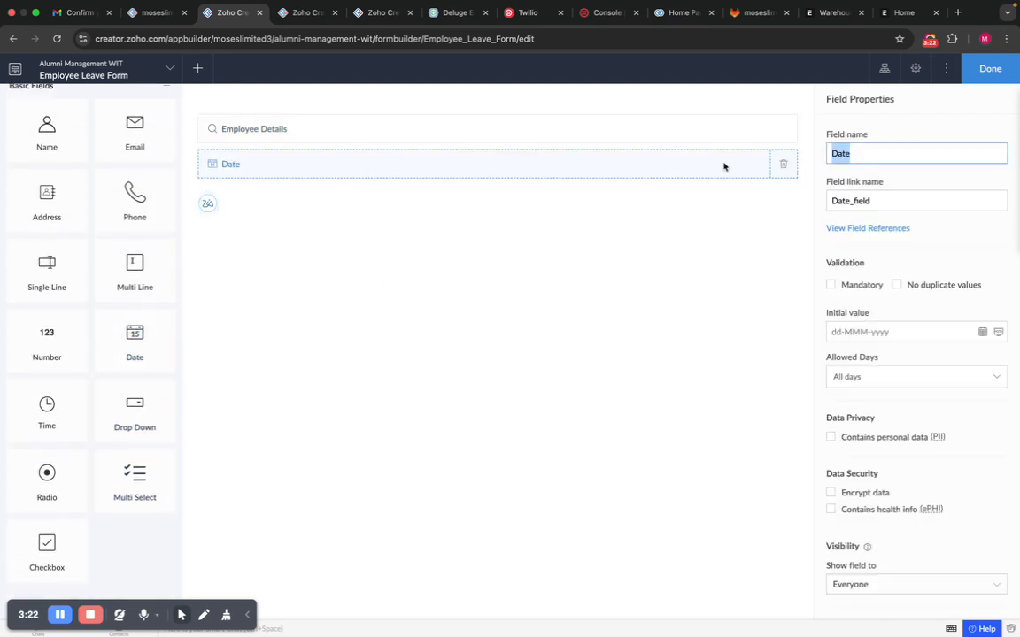
{"action": "left_click", "coordinate": [830, 153]}
{"action": "type", "text": "Leave Star"}
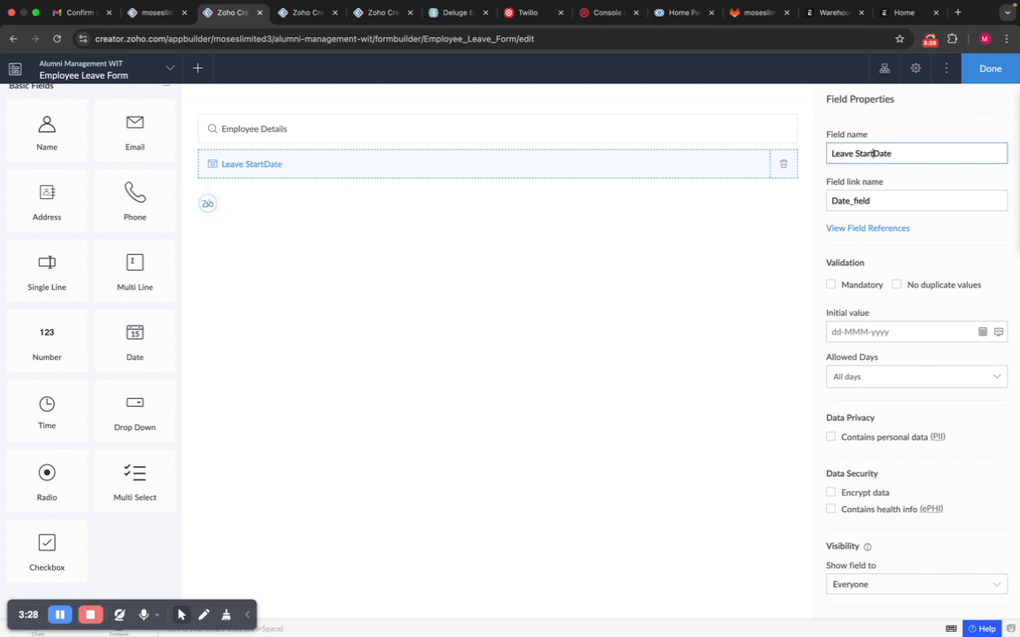
{"action": "type", "text": "t"}
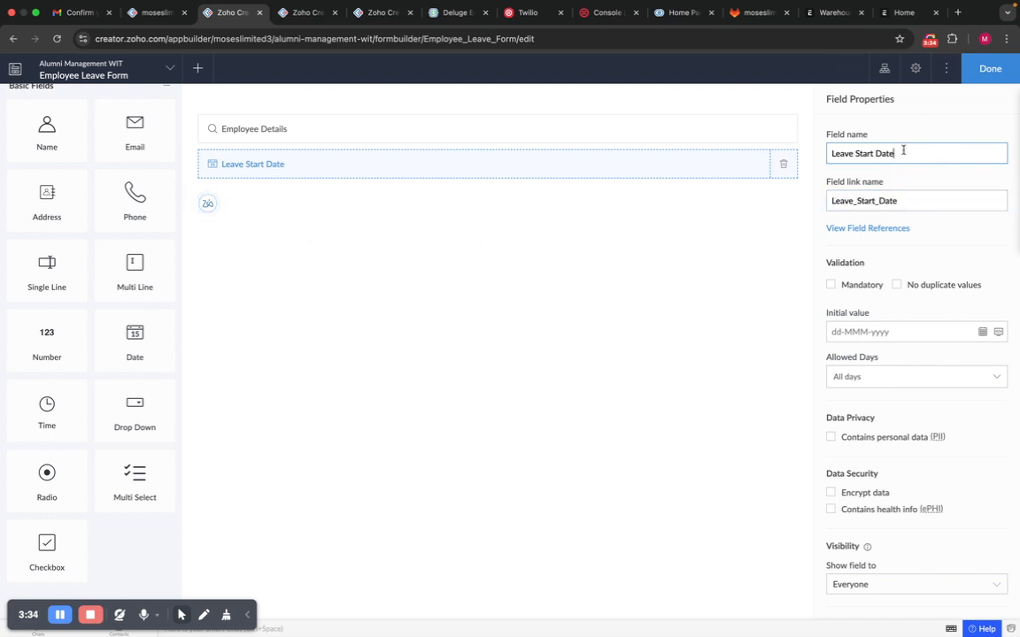
Add a second date field to the form and name it "Leave End Date"
{"action": "triple_click", "coordinate": [903, 150]}
{"action": "key", "text": "super+c"}
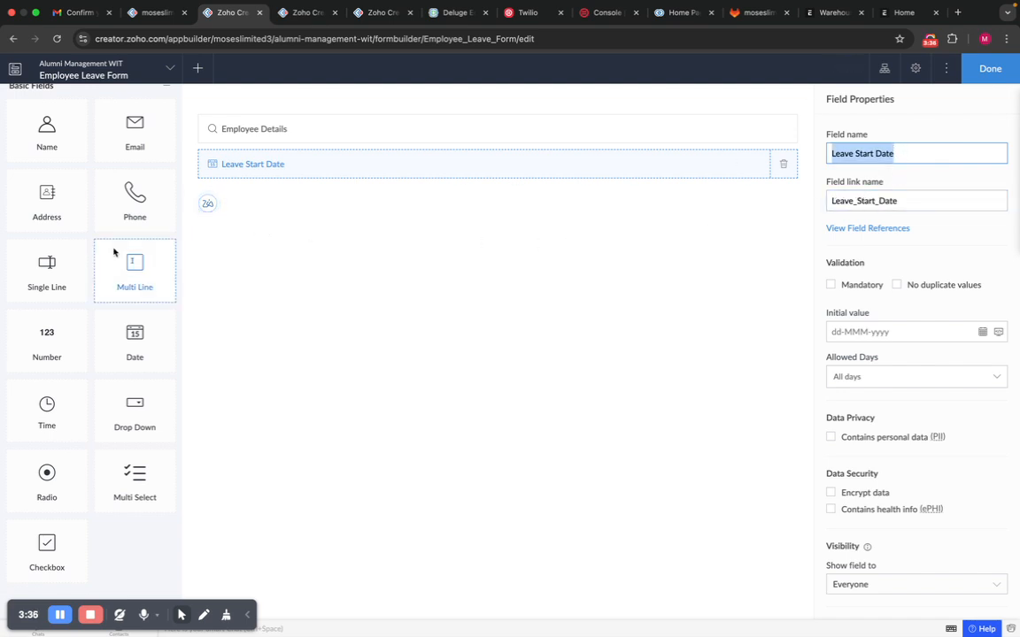
{"action": "left_click", "coordinate": [142, 349]}
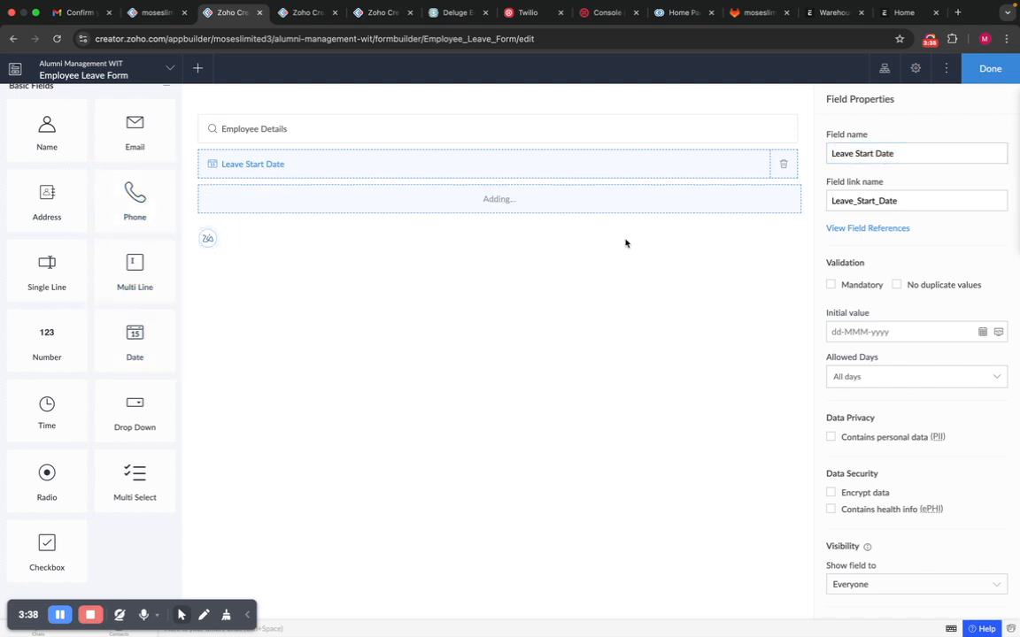
{"action": "key", "text": "super+v"}
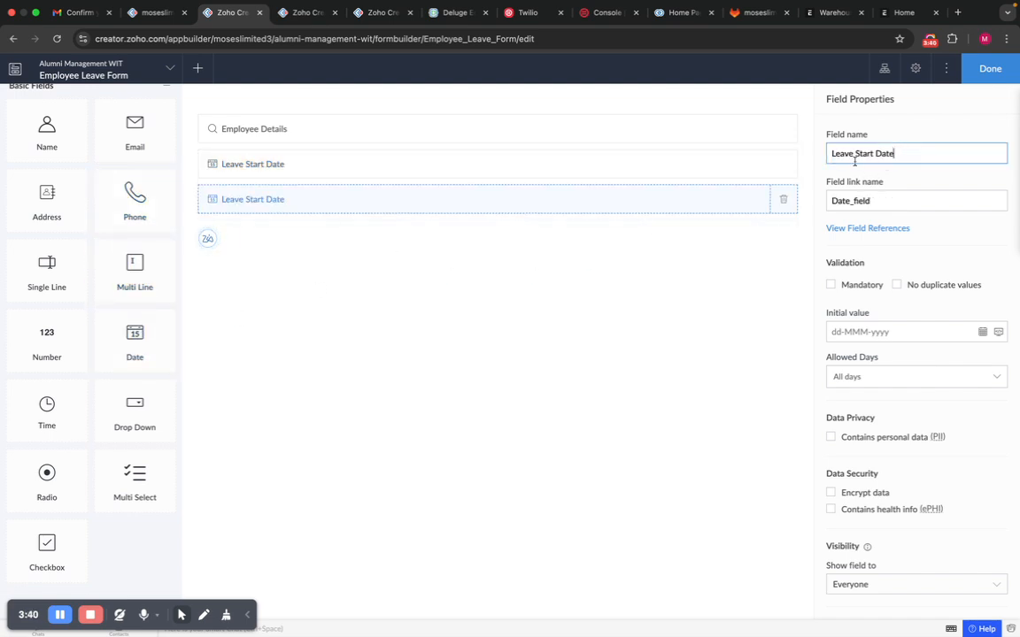
{"action": "double_click", "coordinate": [864, 155]}
{"action": "type", "text": "End"}
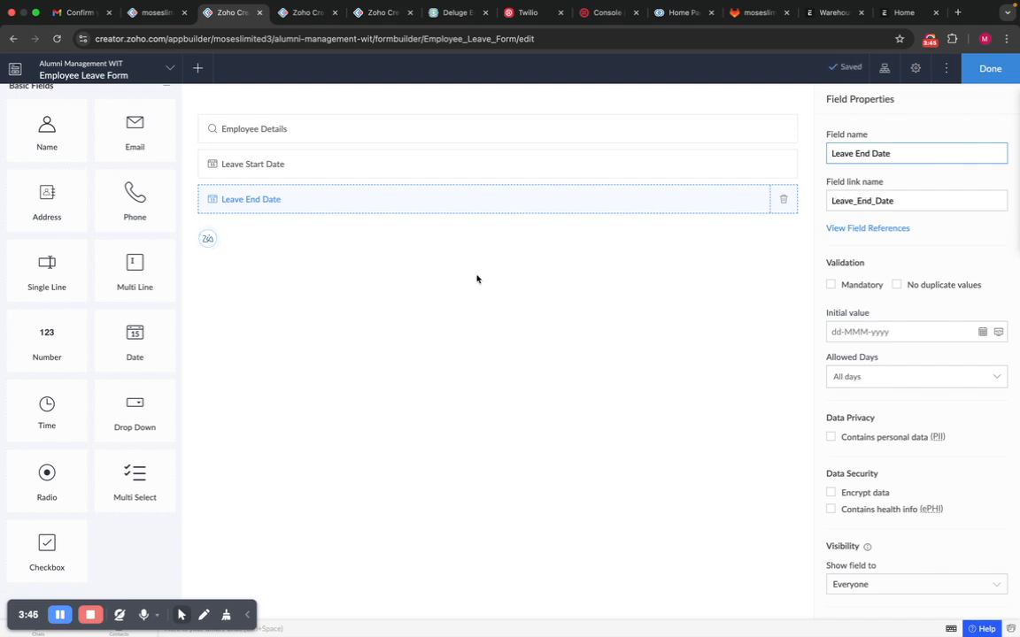
Add a number field below Leave End Date and name it "Vacation Days"
{"action": "scroll", "coordinate": [138, 283], "scroll_direction": "down", "scroll_amount": 1}
{"action": "left_click_drag", "start_coordinate": [47, 318], "coordinate": [381, 252]}
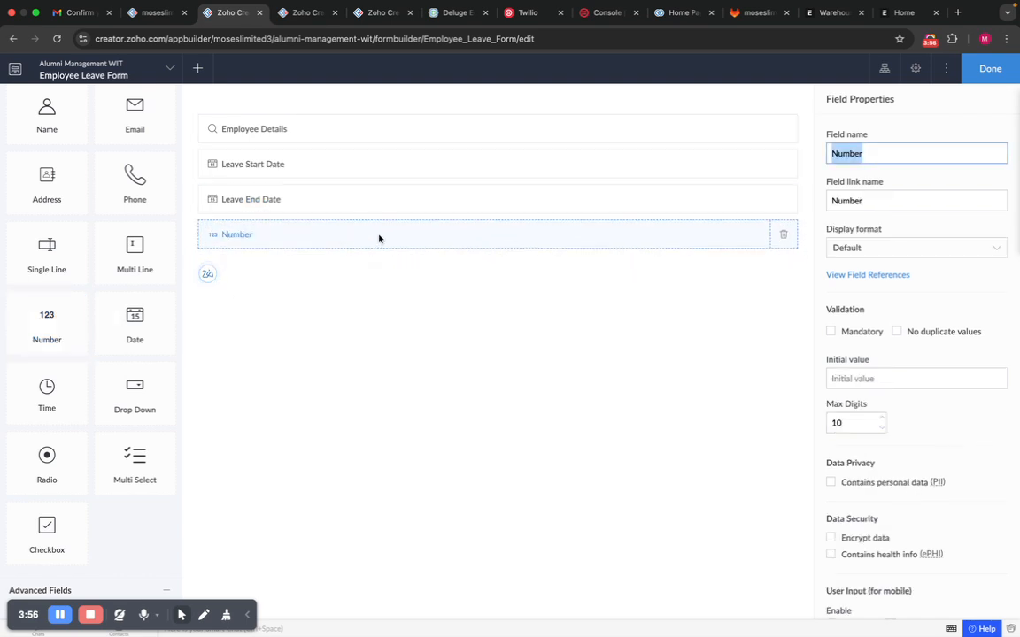
{"action": "type", "text": "V"}
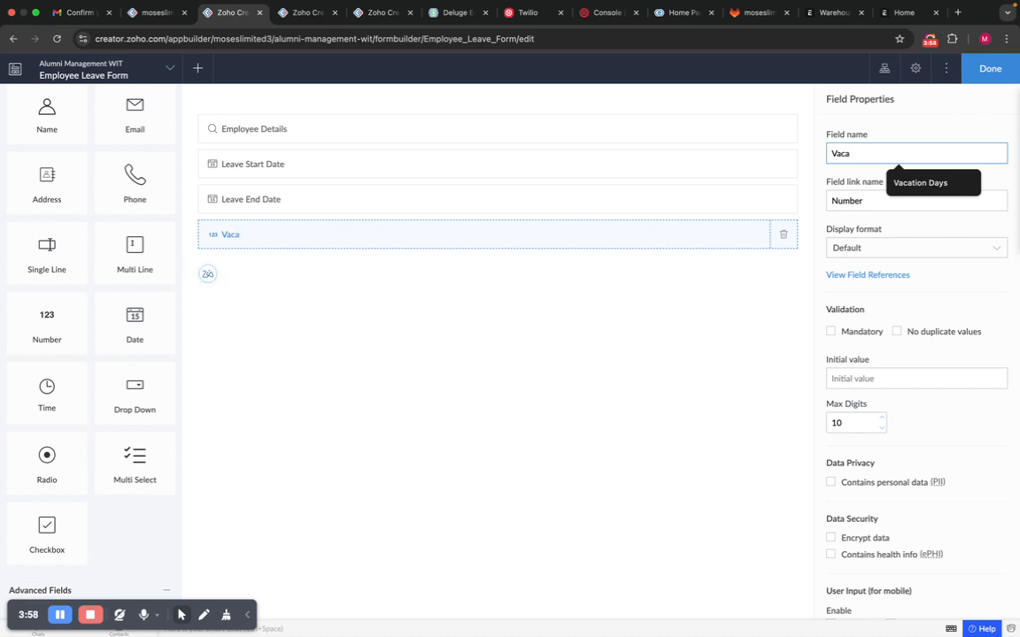
{"action": "type", "text": "aca"}
{"action": "left_click", "coordinate": [909, 183]}
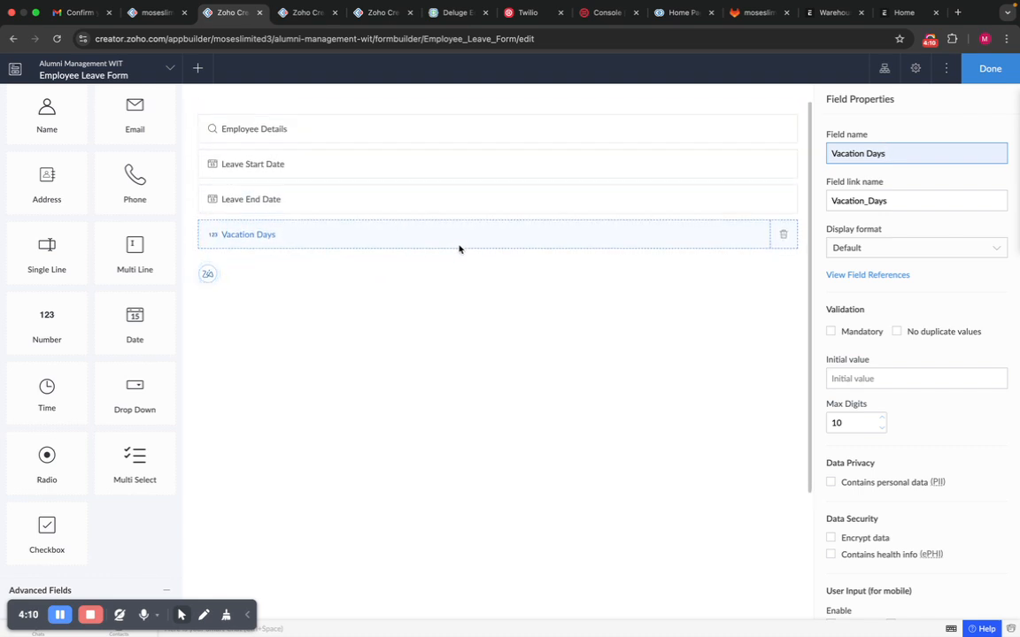
Finish building the Employee Leave Form and open the design of its All Employee Leaves report
{"action": "left_click", "coordinate": [989, 68]}
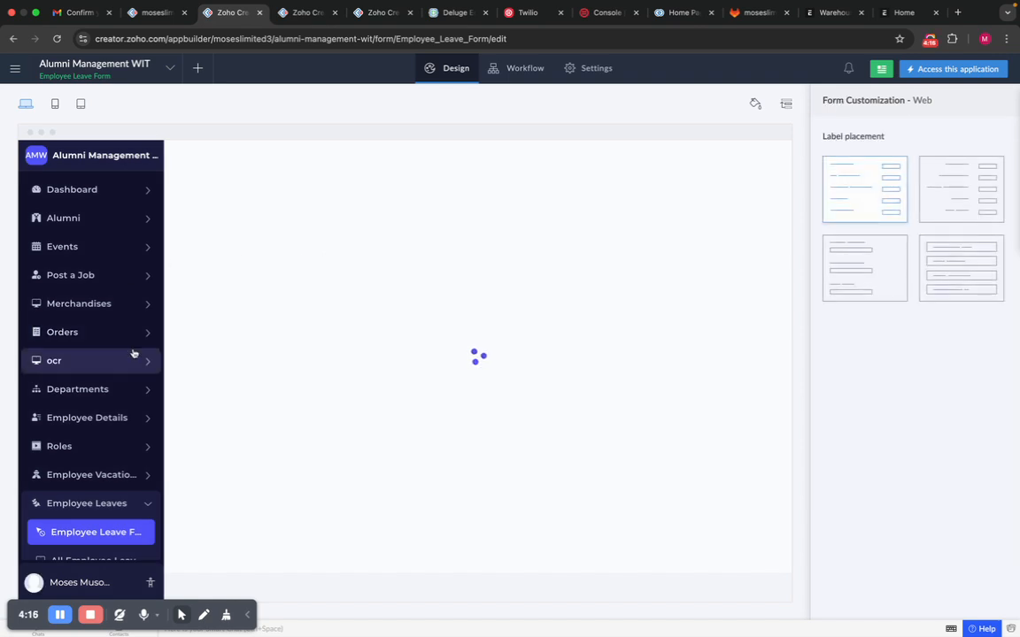
{"action": "scroll", "coordinate": [134, 354], "scroll_direction": "down", "scroll_amount": 1}
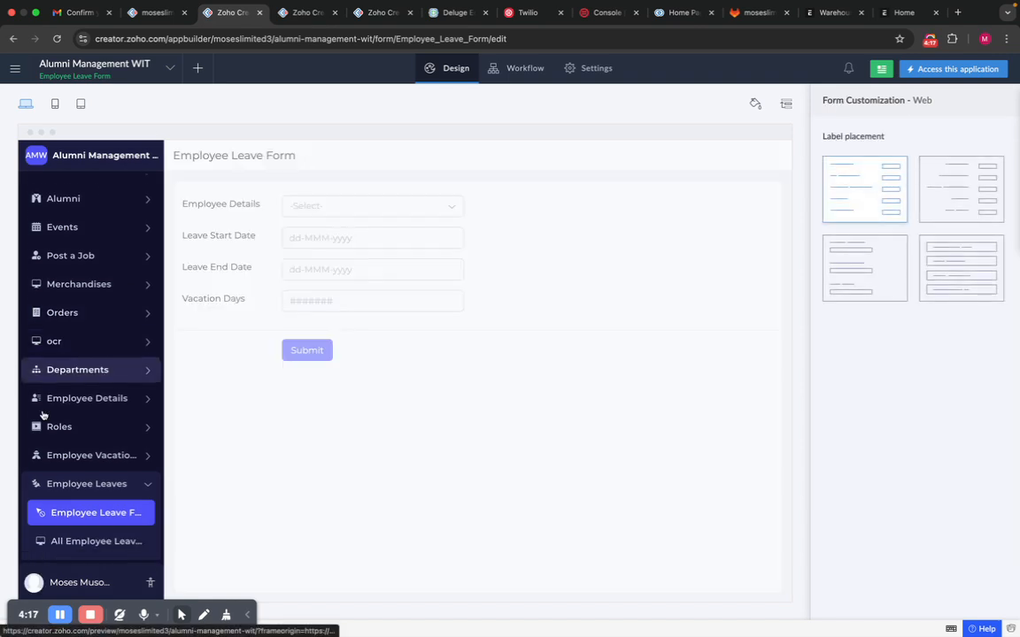
{"action": "left_click", "coordinate": [89, 542]}
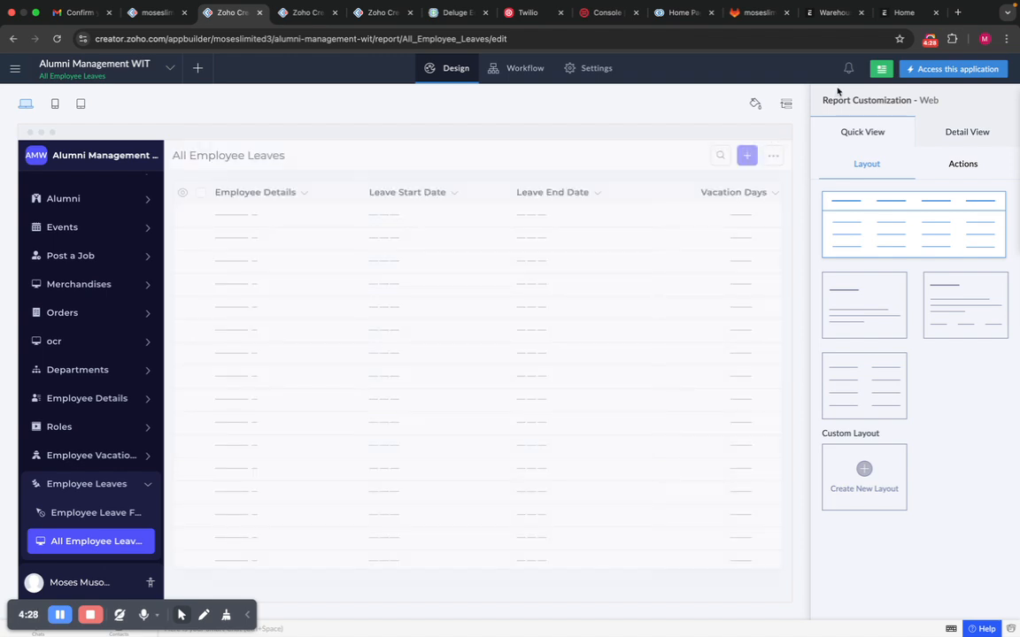
Open the Employee Leave Form in the live application and choose the first listed employee for Employee Details
{"action": "left_click", "coordinate": [927, 72]}
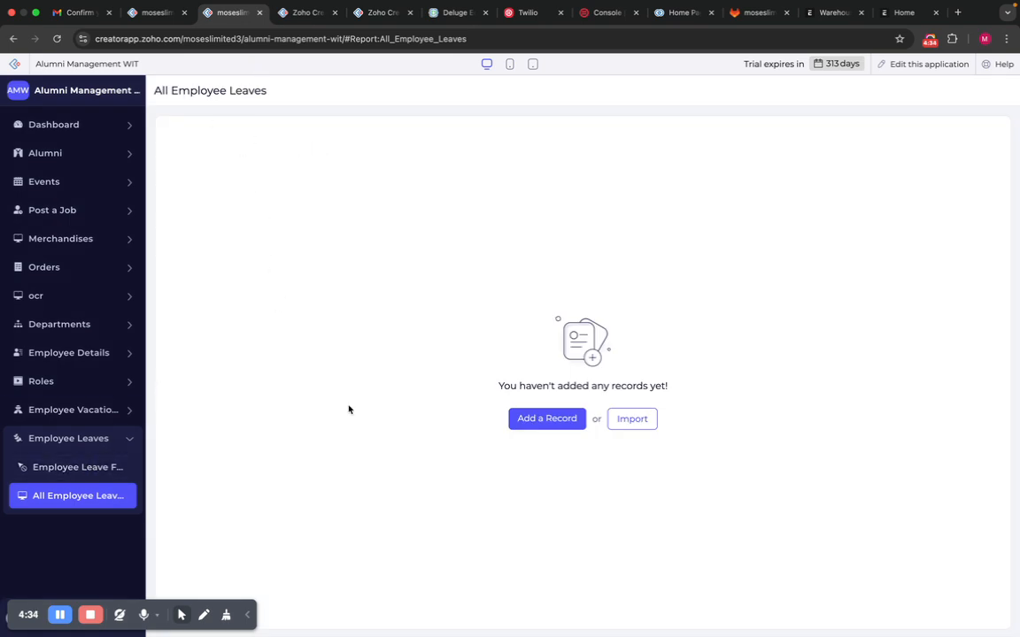
{"action": "left_click", "coordinate": [28, 470]}
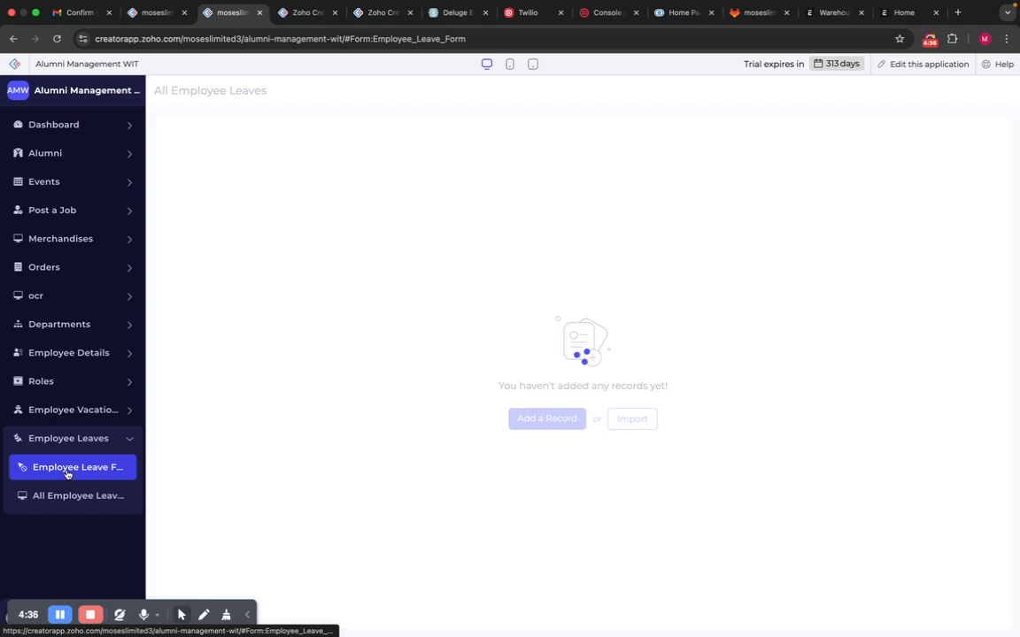
{"action": "left_click", "coordinate": [344, 147]}
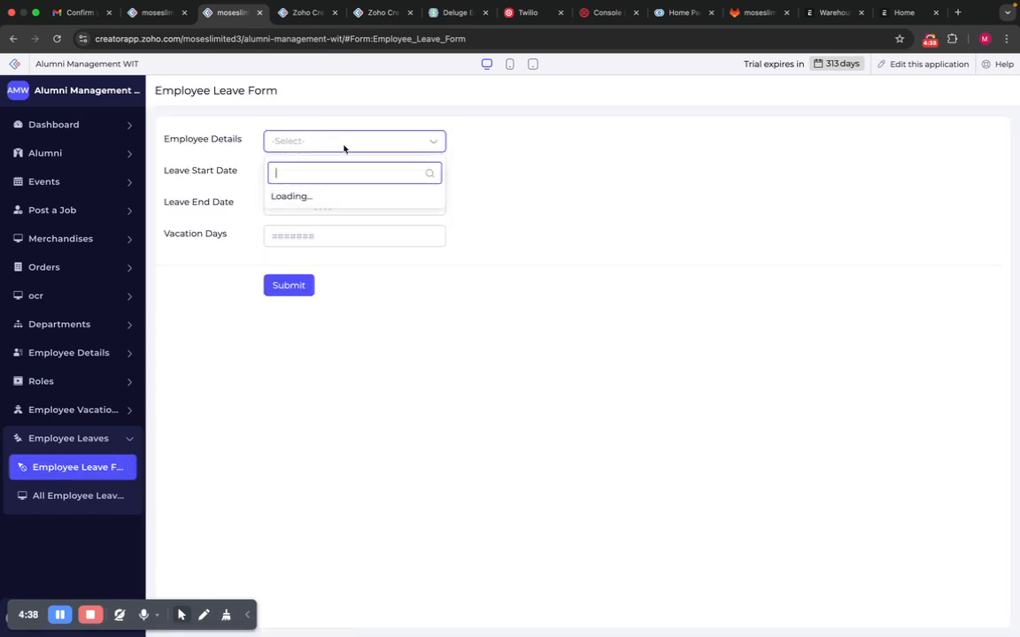
{"action": "left_click", "coordinate": [316, 194]}
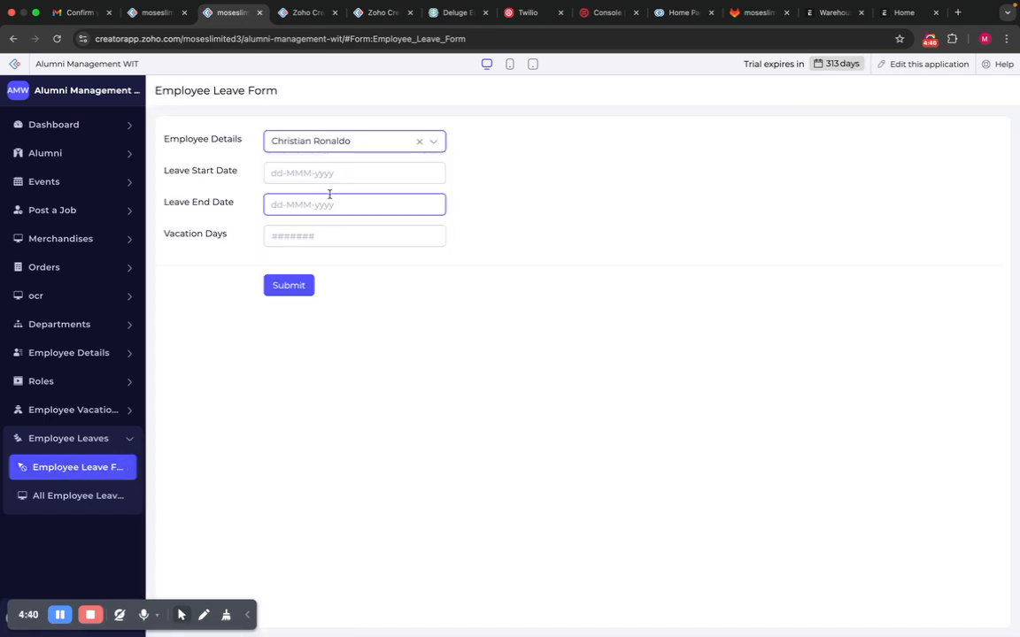
Submit the leave from 01-Dec-2025 to 04-Dec-2025 with 4 vacation days and check it in the All Employee Leaves report
{"action": "left_click", "coordinate": [306, 177]}
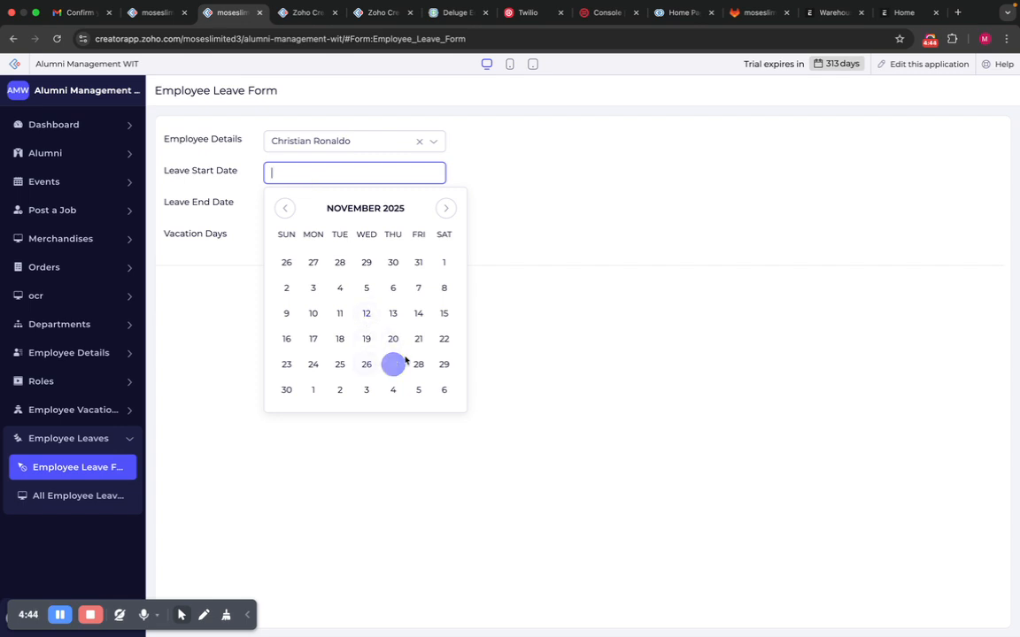
{"action": "left_click", "coordinate": [312, 389]}
{"action": "left_click", "coordinate": [354, 204]}
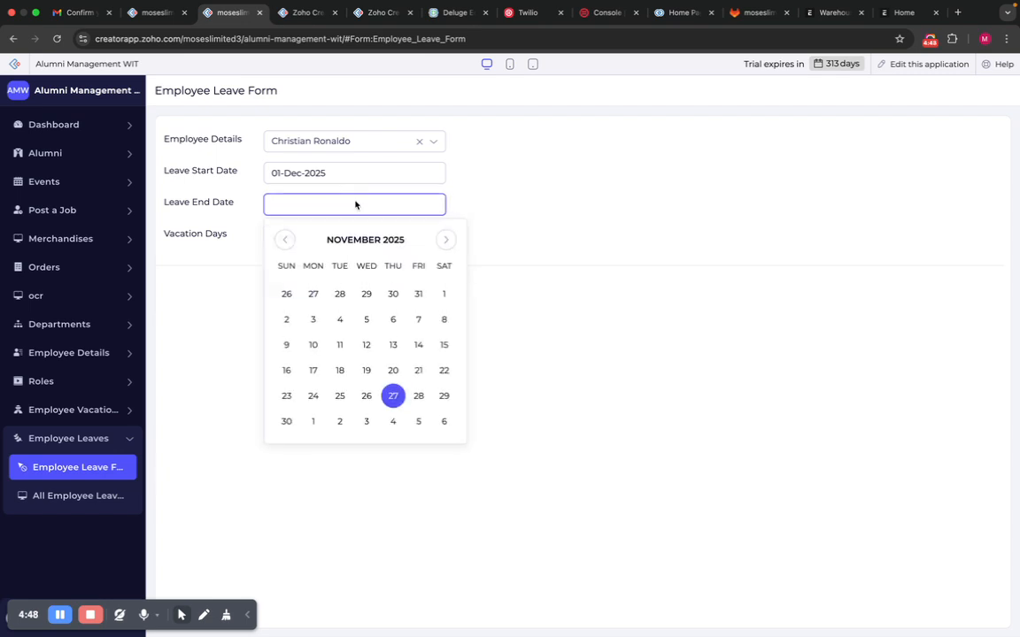
{"action": "left_click", "coordinate": [392, 423]}
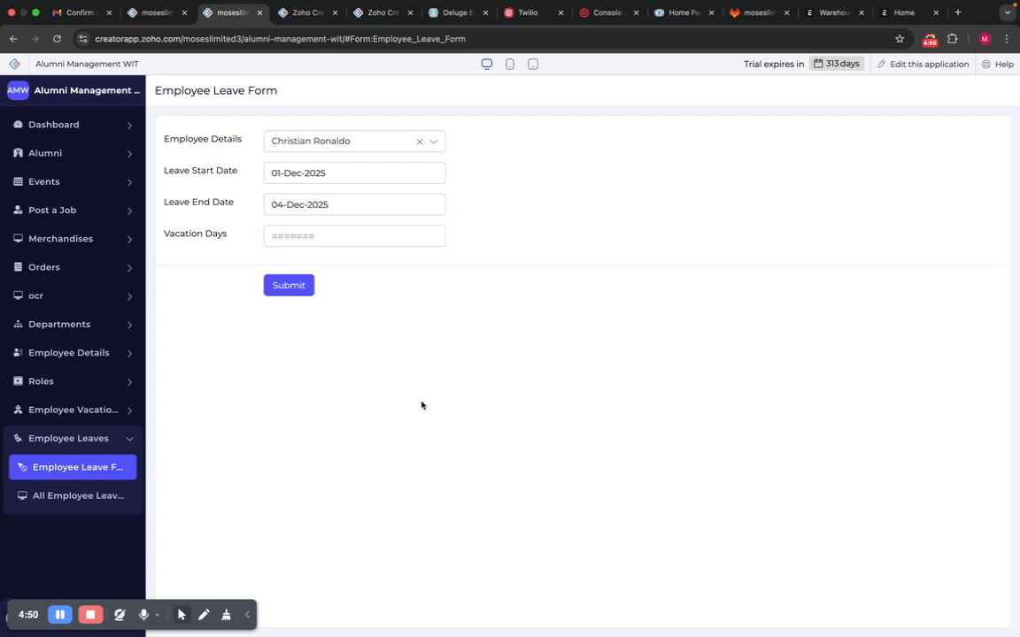
{"action": "left_click", "coordinate": [307, 236]}
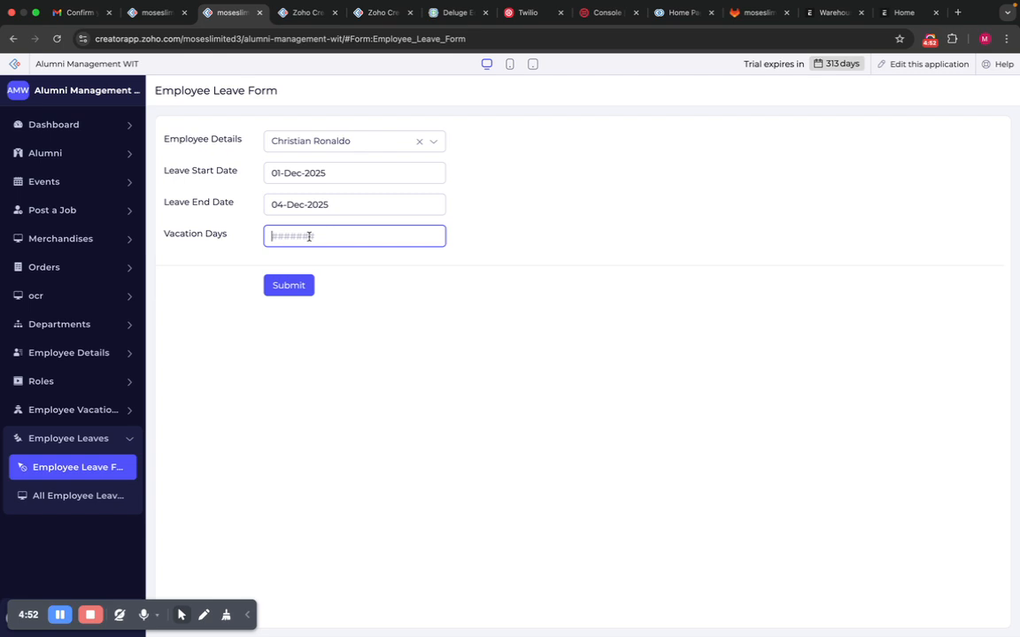
{"action": "type", "text": "4"}
{"action": "left_click", "coordinate": [299, 289]}
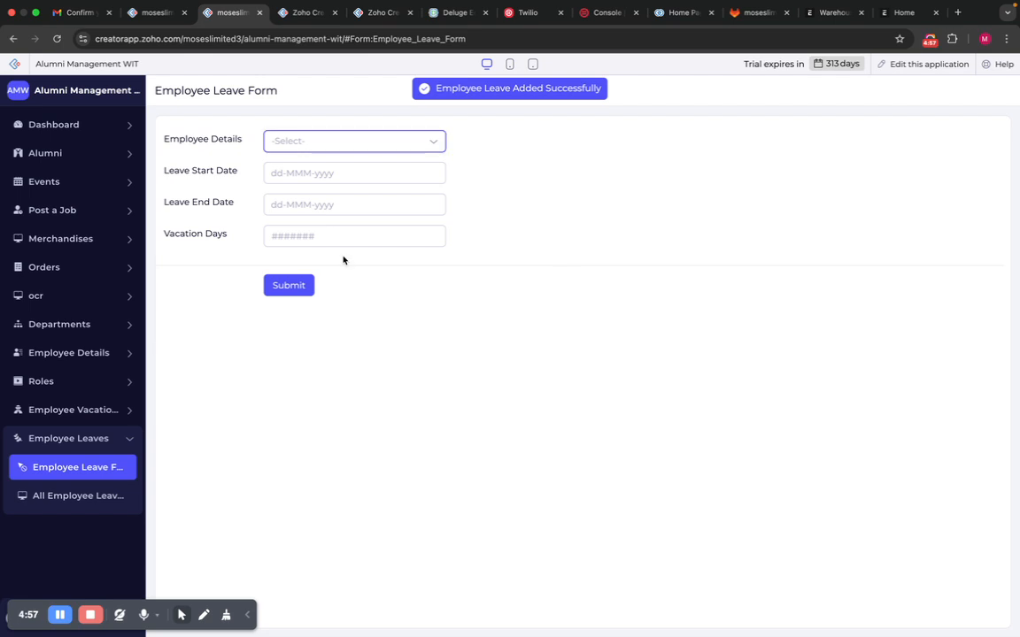
{"action": "left_click", "coordinate": [88, 497]}
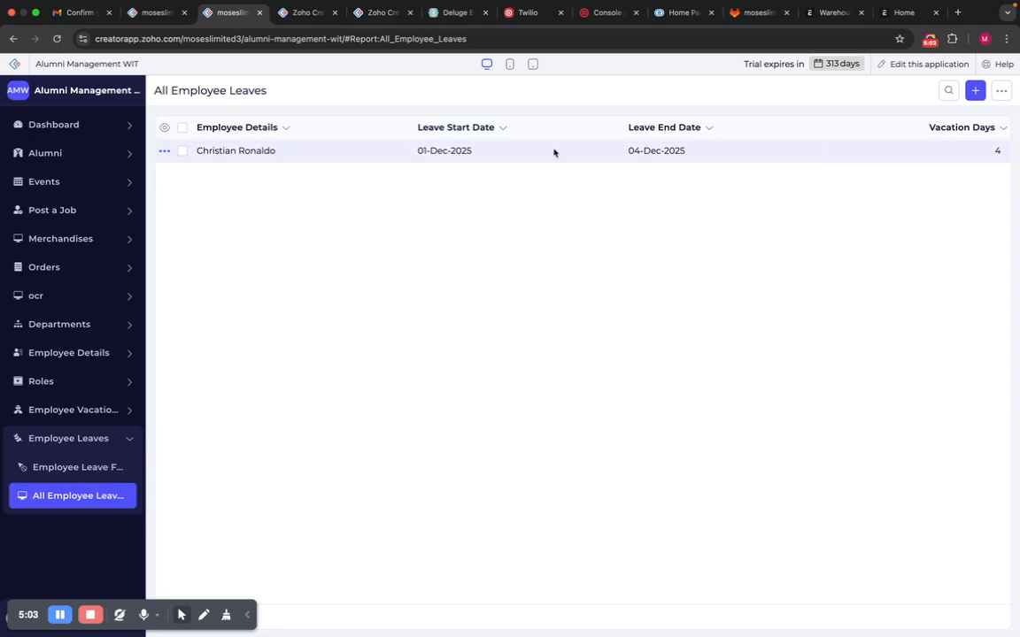
Start another Employee Leave Form entry for the fourth listed employee with Leave Start Date 06-Dec-2025
{"action": "left_click", "coordinate": [79, 467]}
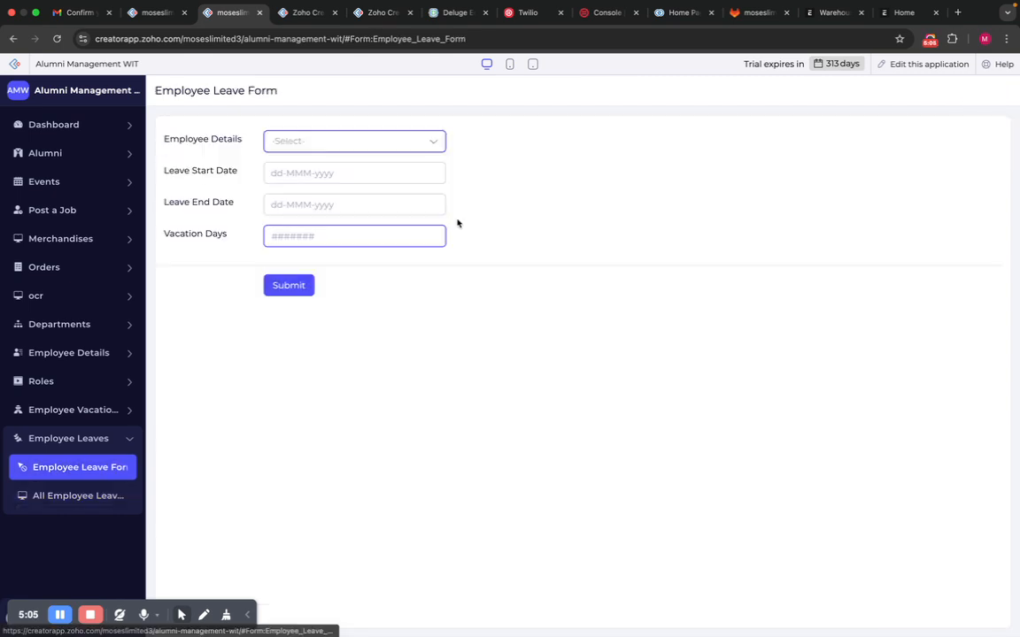
{"action": "left_click", "coordinate": [332, 144]}
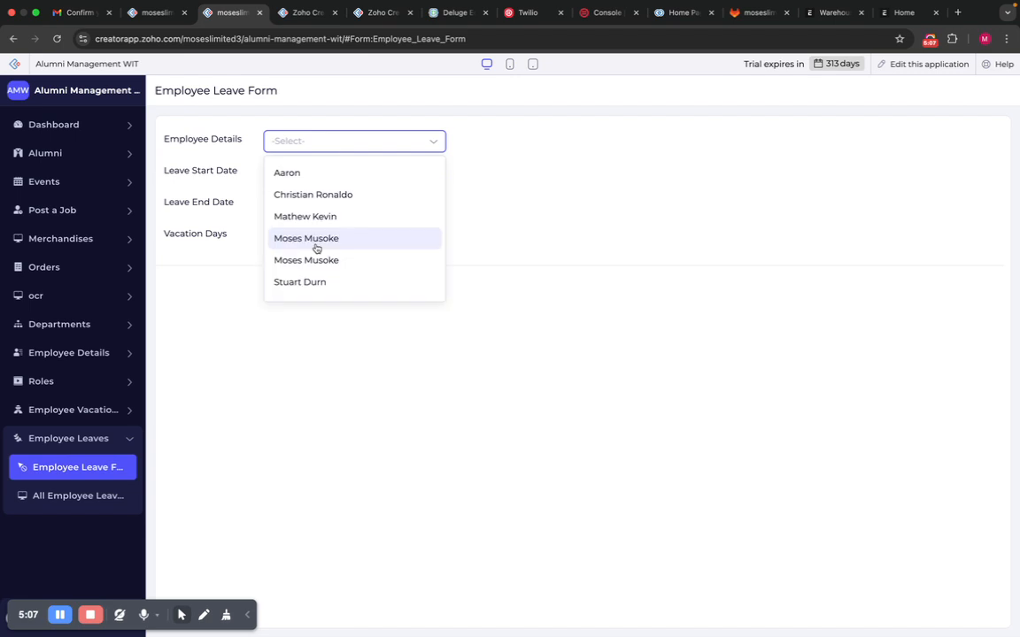
{"action": "left_click", "coordinate": [315, 240]}
{"action": "left_click", "coordinate": [366, 177]}
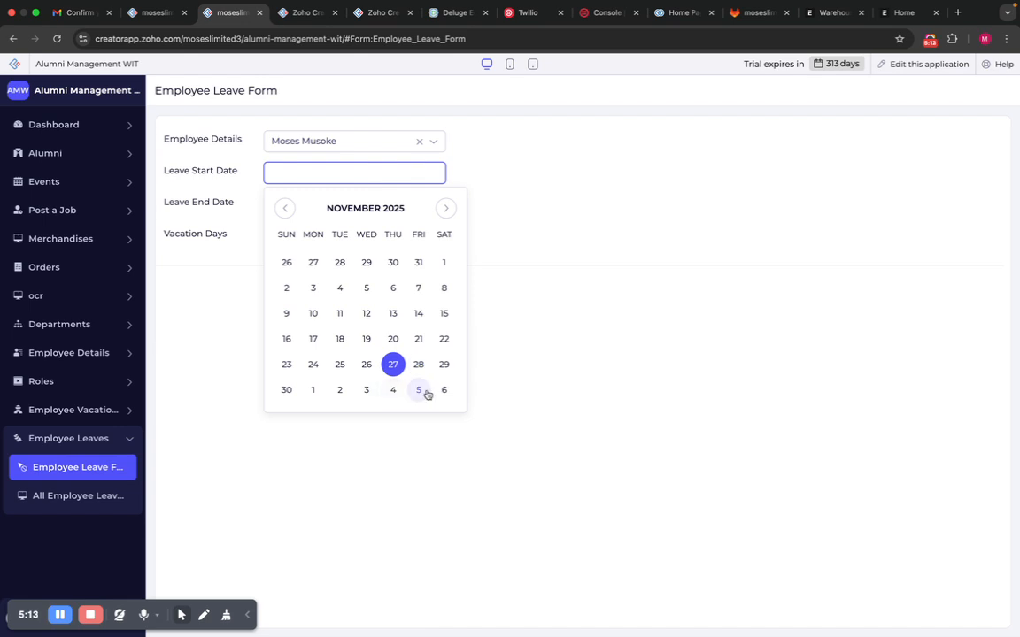
{"action": "left_click", "coordinate": [443, 390]}
{"action": "left_click", "coordinate": [320, 212]}
{"action": "left_click", "coordinate": [410, 143]}
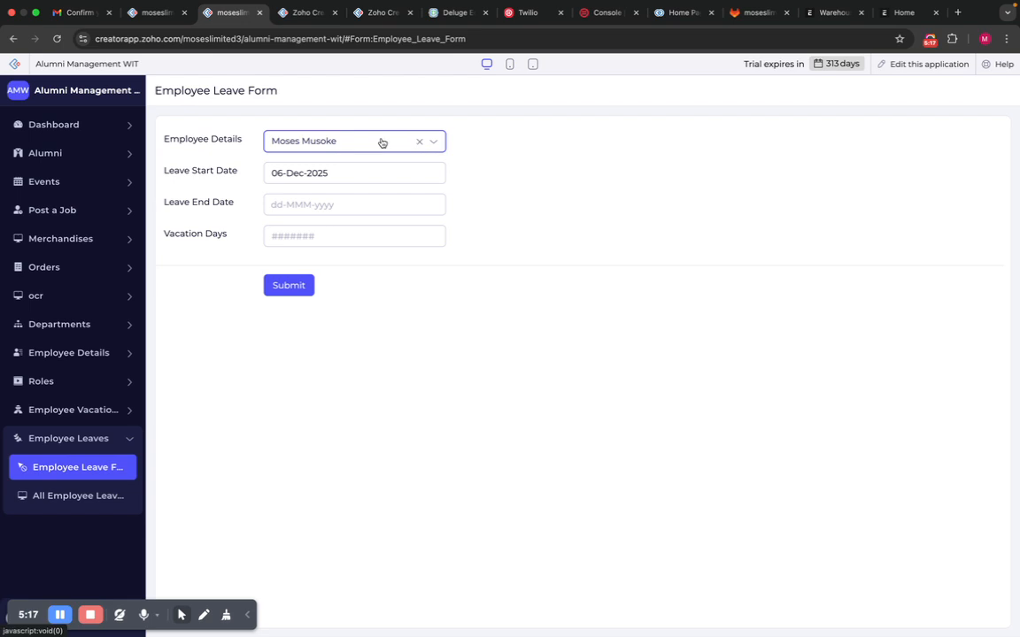
{"action": "left_click", "coordinate": [342, 172]}
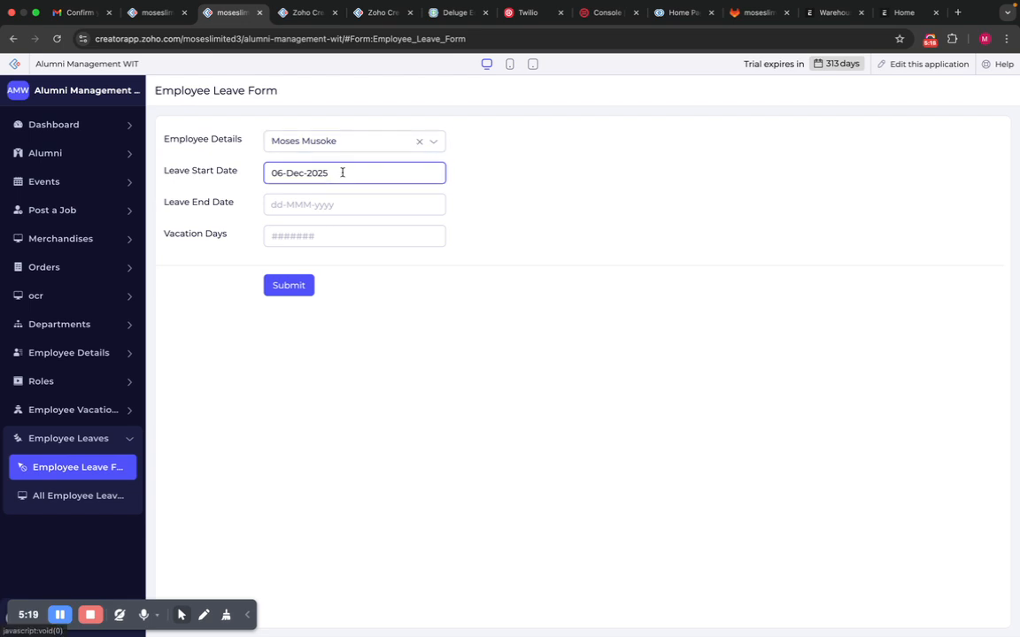
{"action": "left_click", "coordinate": [343, 172]}
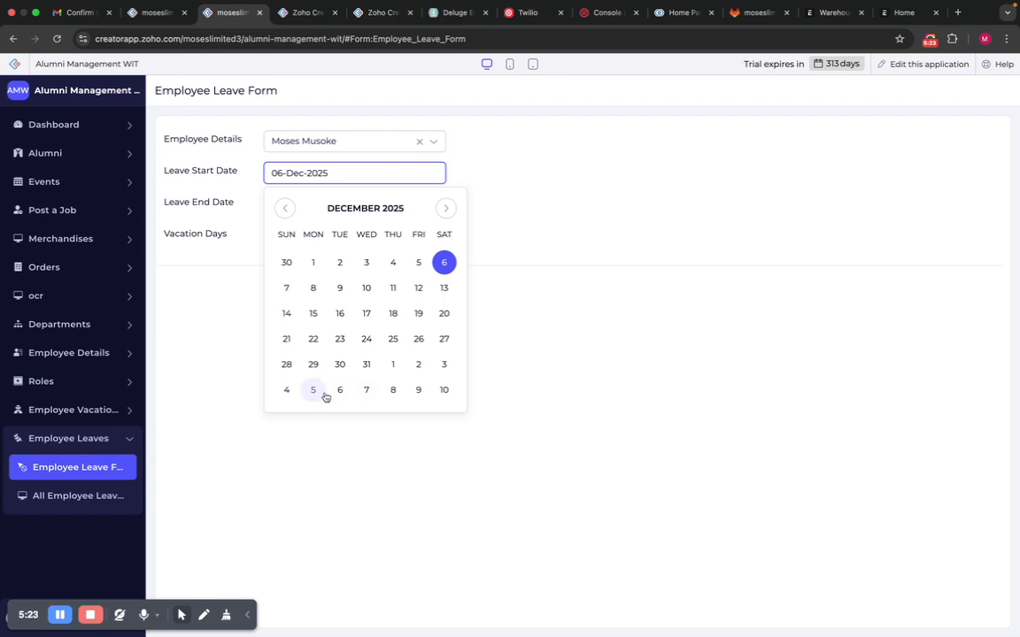
Set the Leave End Date to 10-Dec-2025 and submit the form with Vacation Days left empty
{"action": "left_click", "coordinate": [359, 205]}
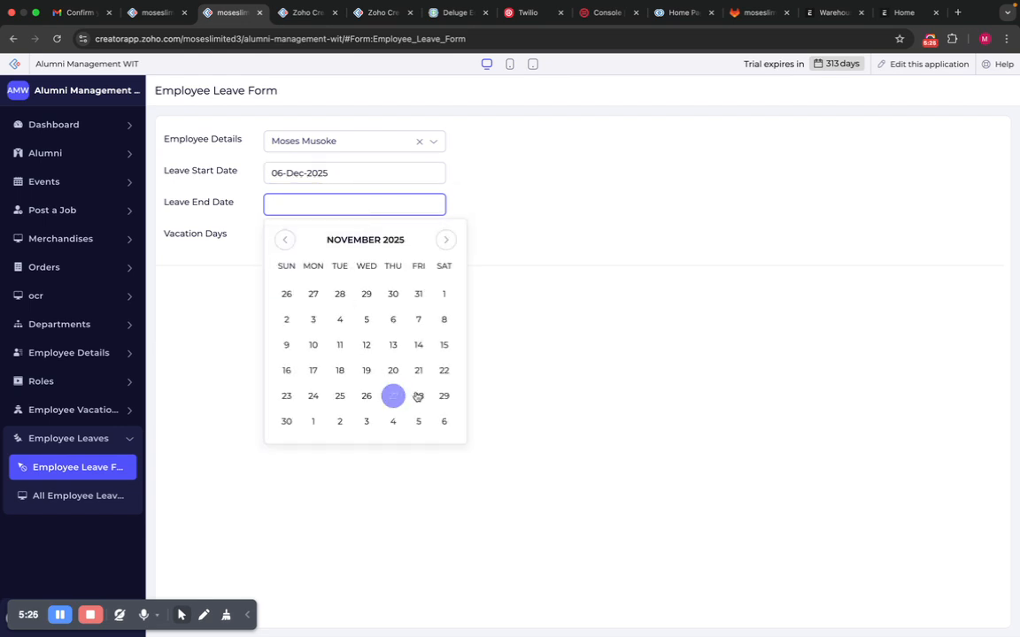
{"action": "left_click", "coordinate": [446, 240]}
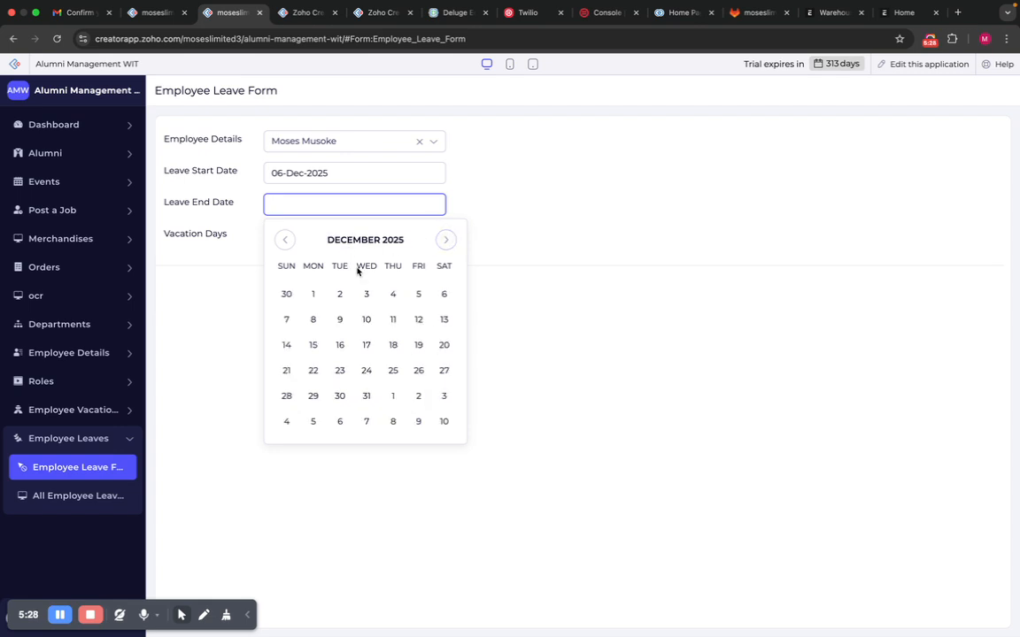
{"action": "left_click", "coordinate": [366, 320]}
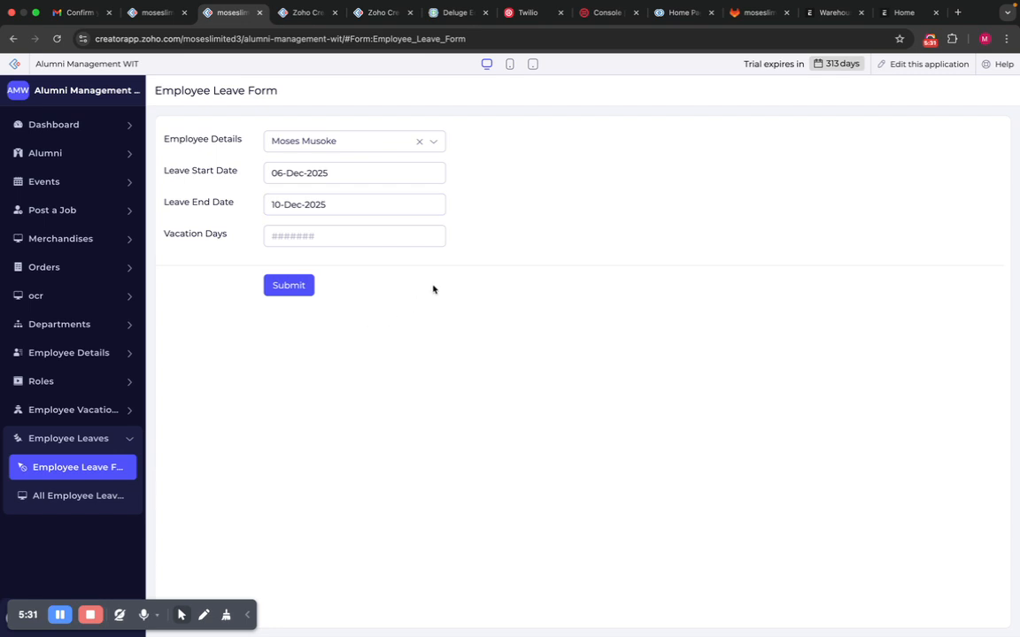
{"action": "left_click", "coordinate": [287, 284]}
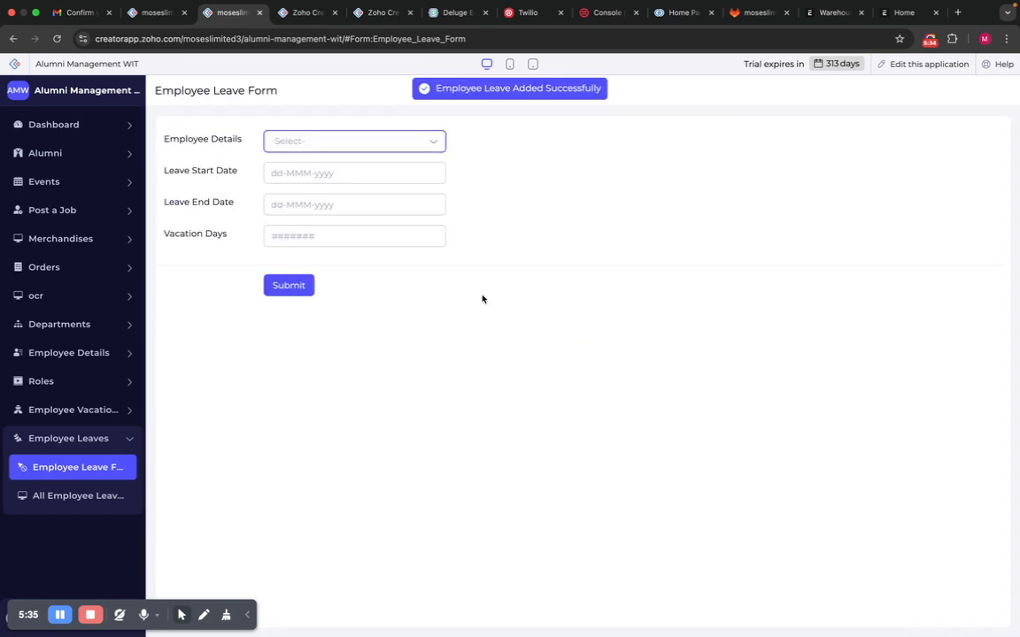
Edit the leave record starting 06-Dec-2025 in the All Employee Leaves report and update its Vacation Days to 5
{"action": "left_click", "coordinate": [72, 497]}
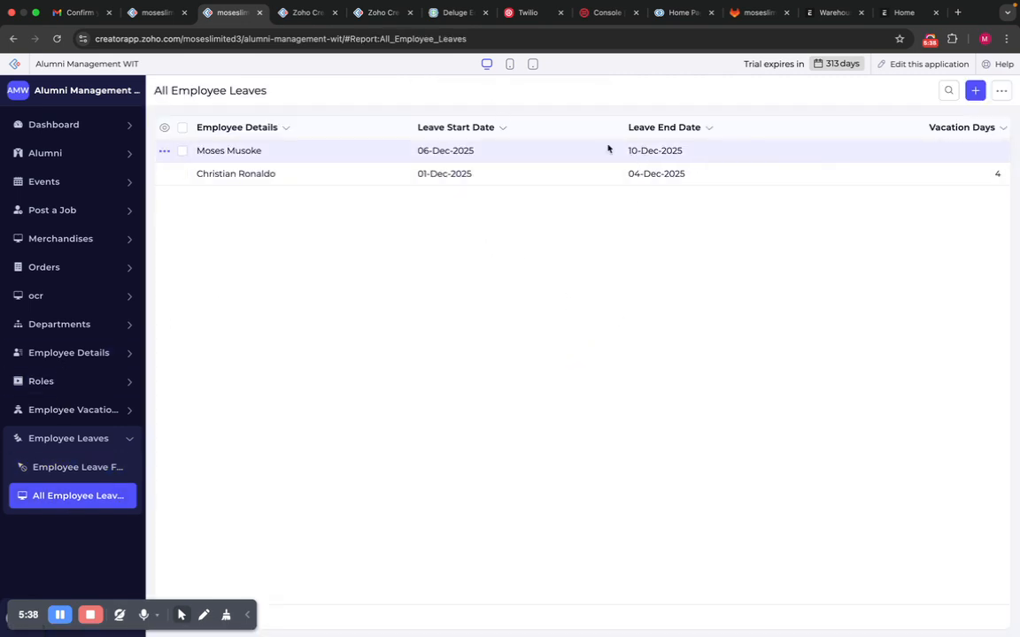
{"action": "left_click", "coordinate": [708, 127]}
{"action": "left_click", "coordinate": [771, 152]}
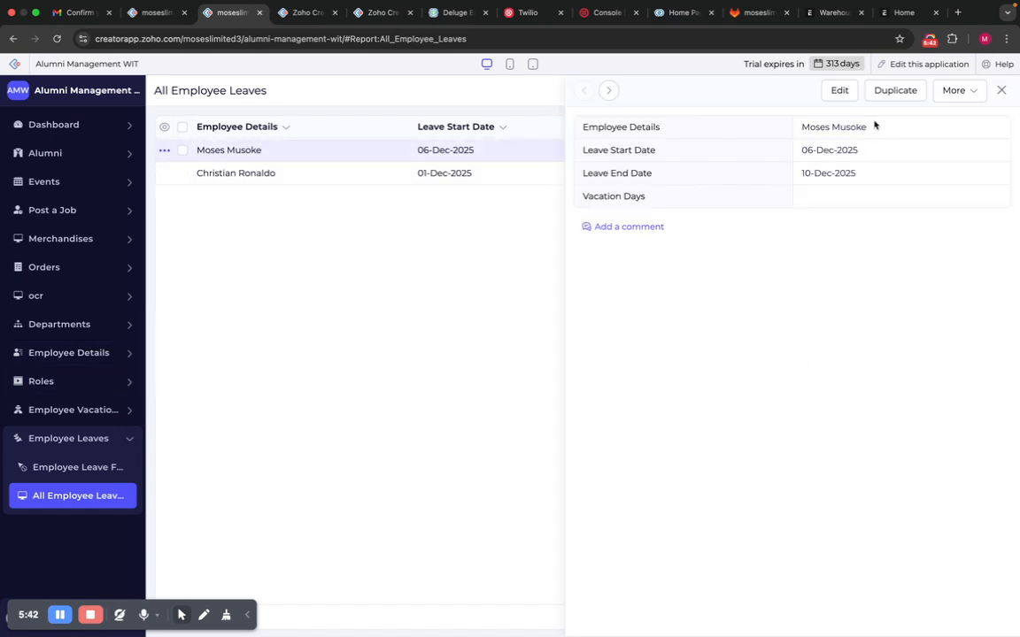
{"action": "left_click", "coordinate": [835, 94]}
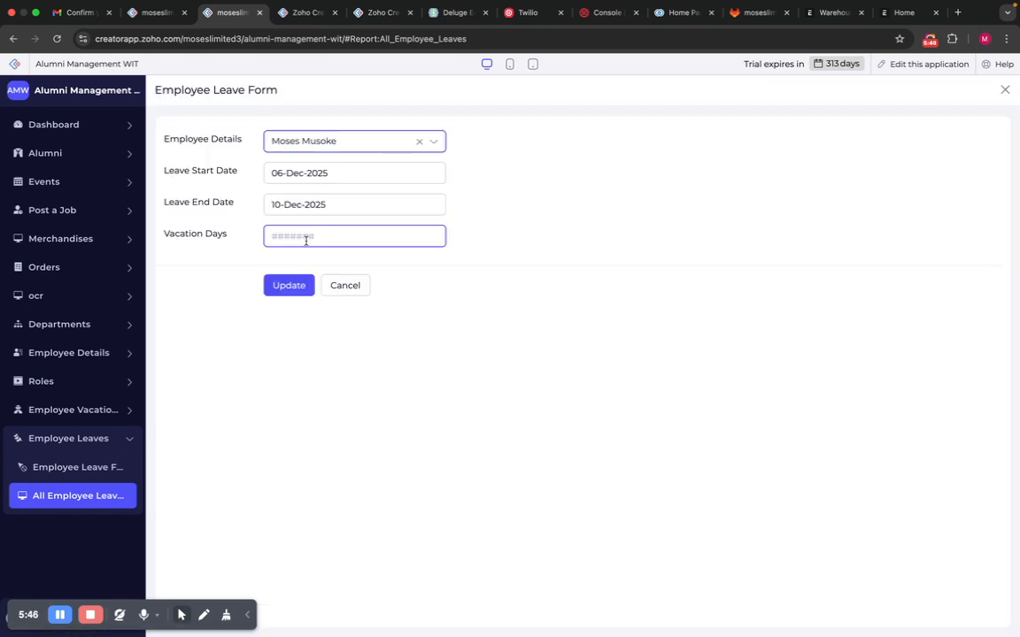
{"action": "left_click", "coordinate": [309, 240]}
{"action": "type", "text": "5"}
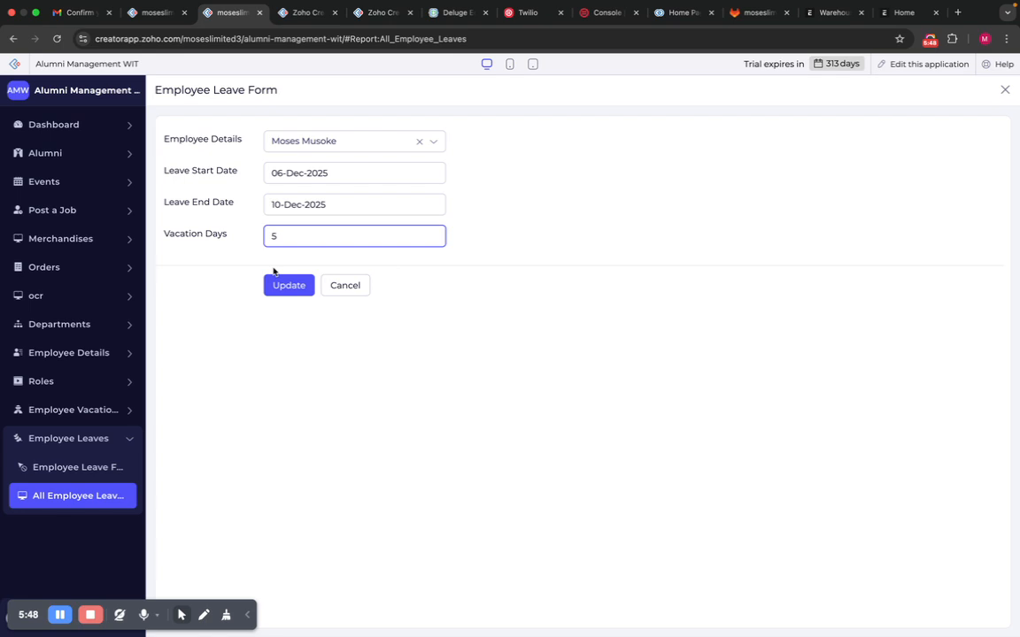
{"action": "left_click", "coordinate": [285, 284]}
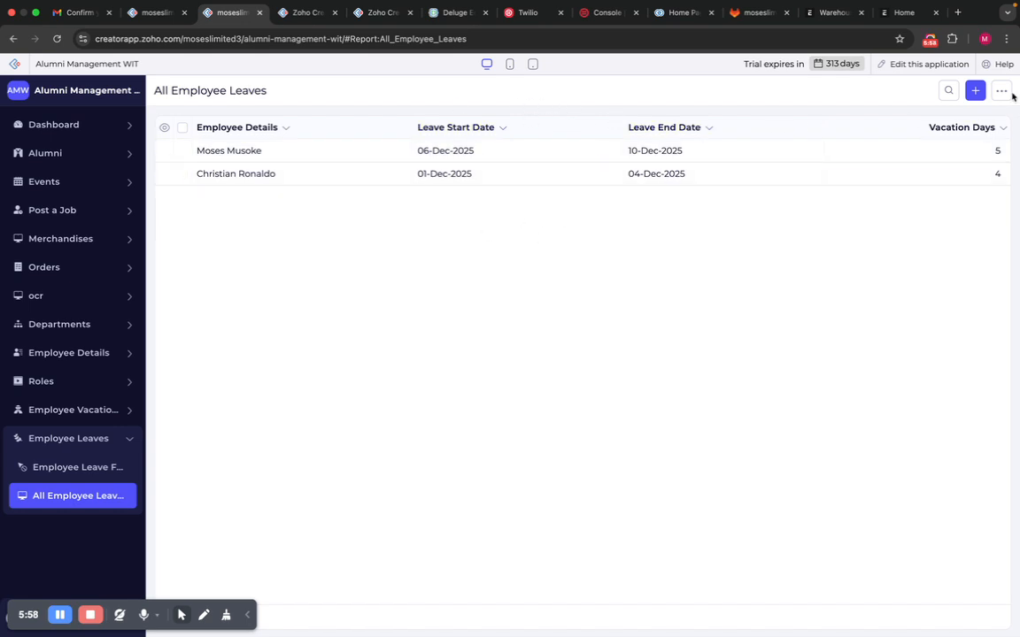
Compare the Show As display options of the All Employee Leaves report with those of the All Employee Details report
{"action": "left_click", "coordinate": [1000, 92]}
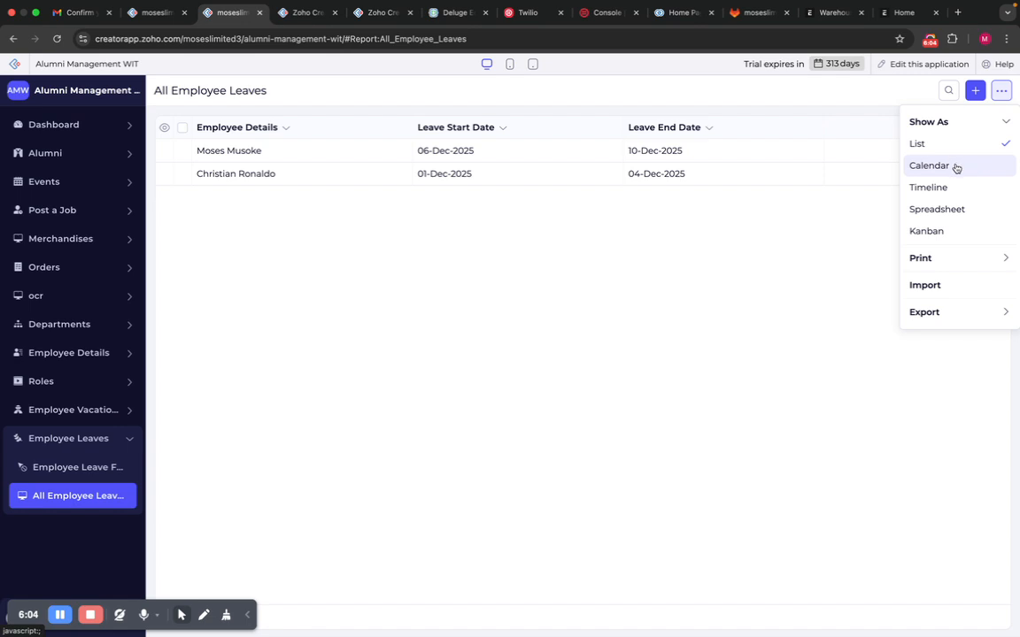
{"action": "left_click", "coordinate": [664, 234]}
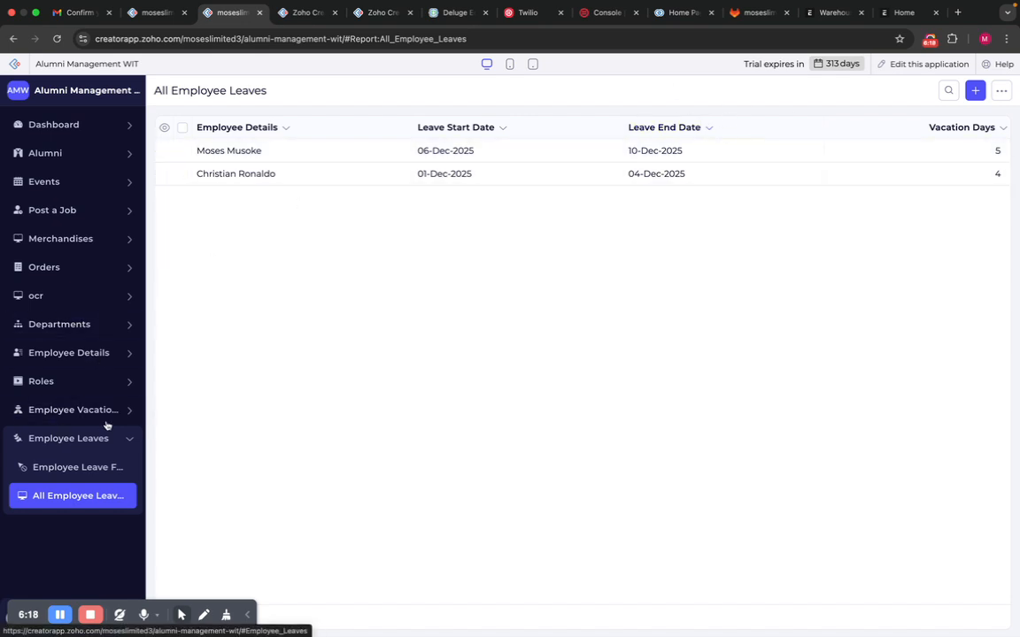
{"action": "left_click", "coordinate": [125, 352]}
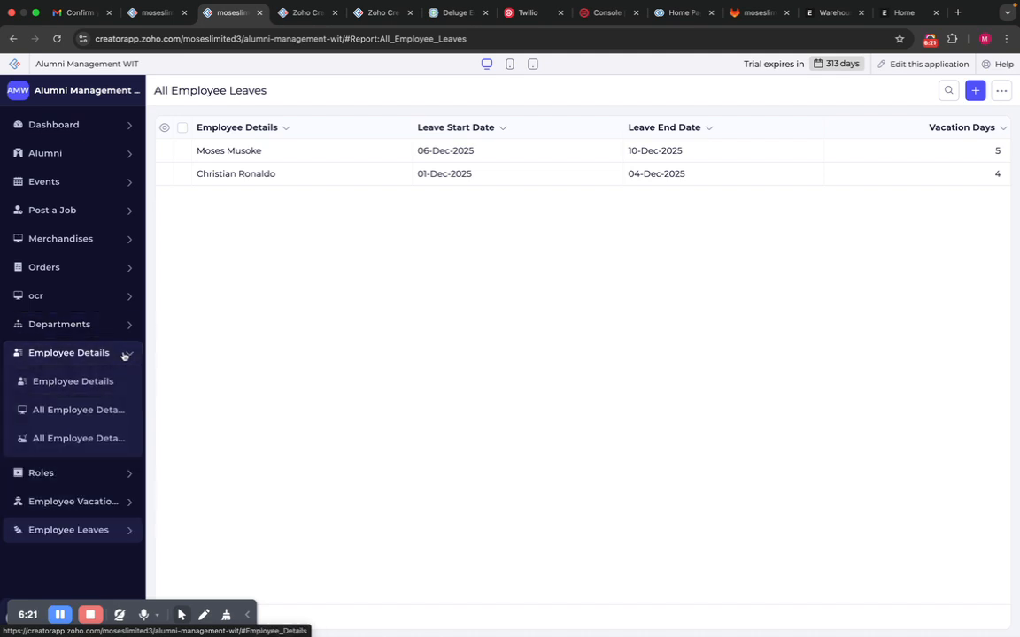
{"action": "left_click", "coordinate": [56, 436]}
{"action": "left_click", "coordinate": [64, 412]}
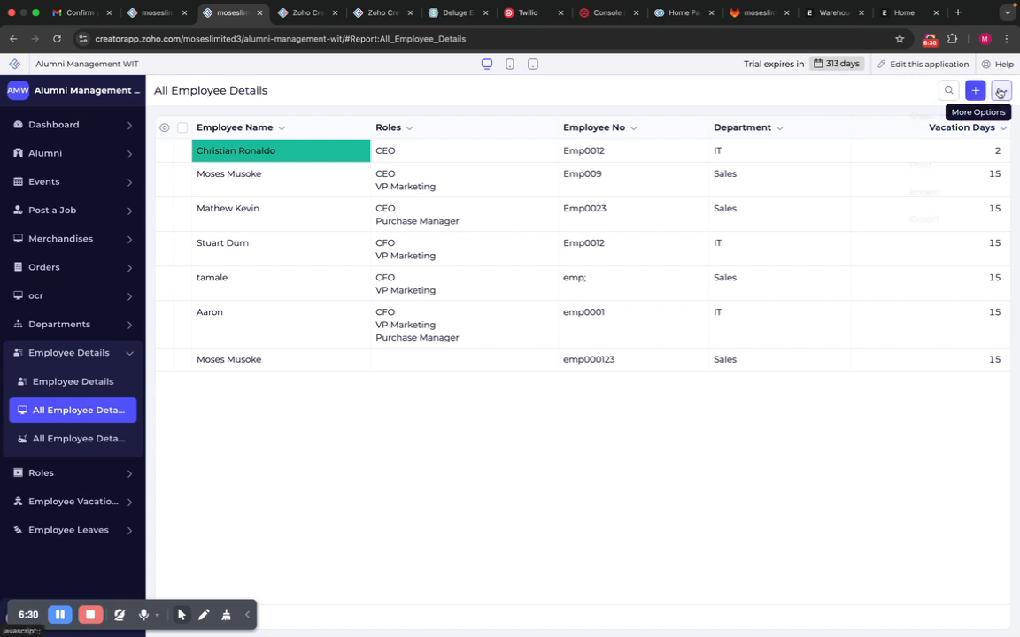
{"action": "left_click", "coordinate": [1000, 92]}
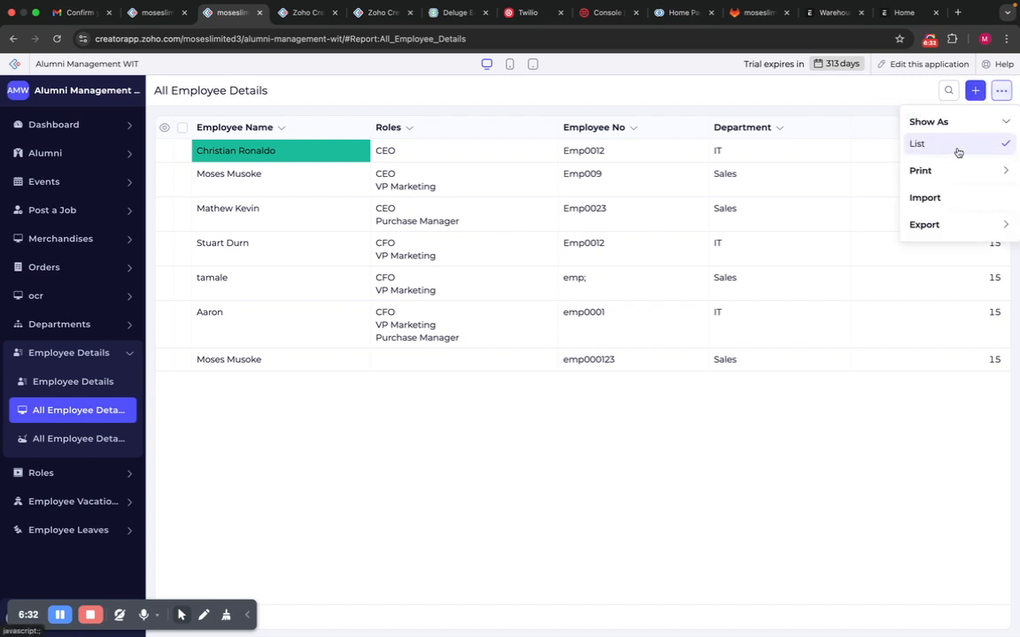
Return to the All Employee Leaves report and choose to show it as a Calendar
{"action": "left_click", "coordinate": [116, 503]}
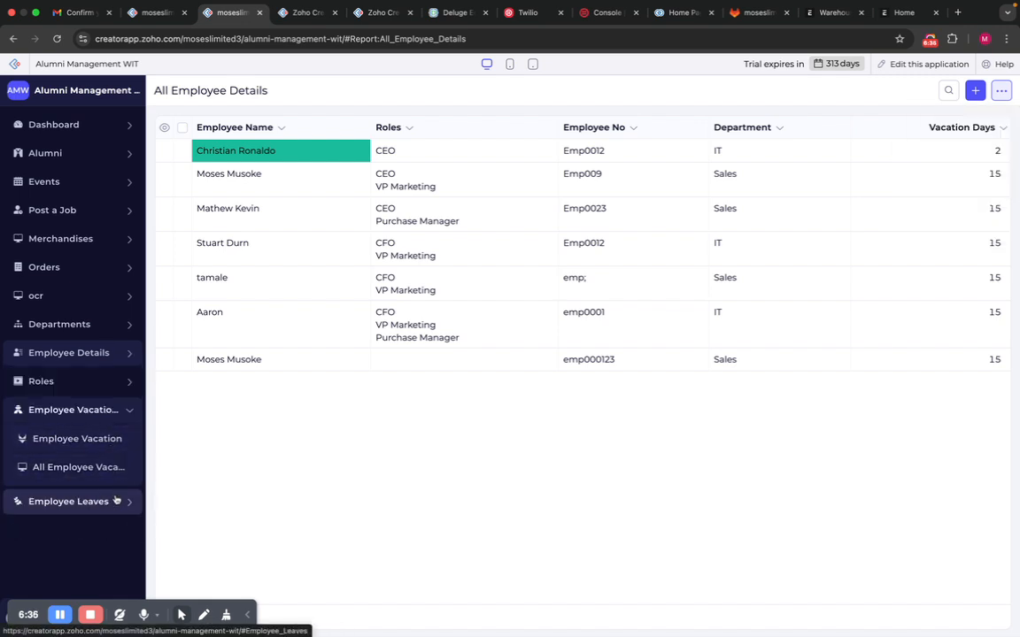
{"action": "left_click", "coordinate": [115, 501]}
{"action": "left_click", "coordinate": [76, 495]}
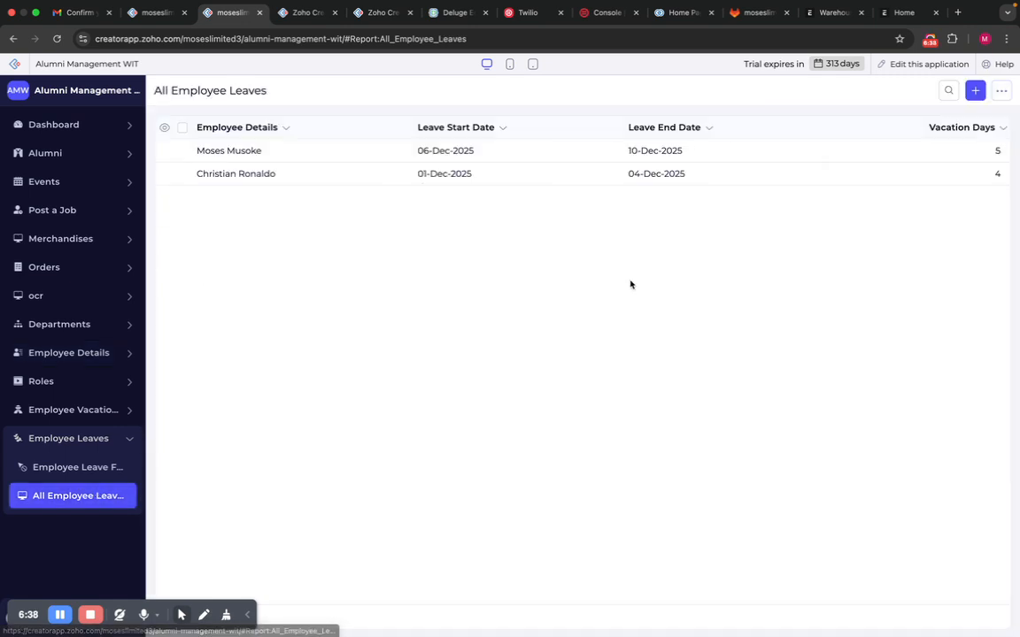
{"action": "left_click", "coordinate": [1000, 91]}
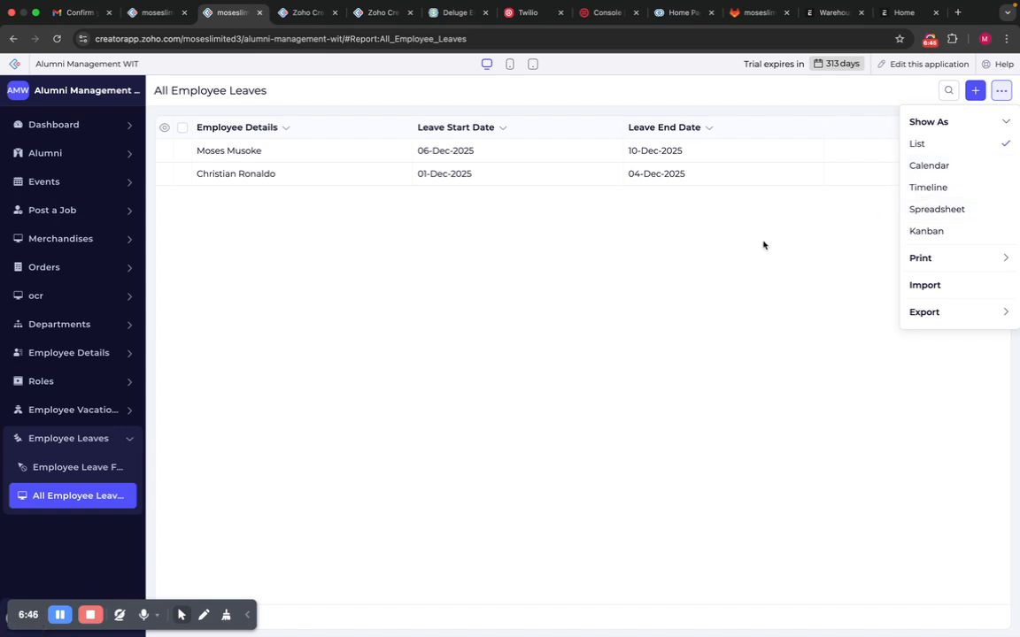
{"action": "left_click", "coordinate": [927, 166]}
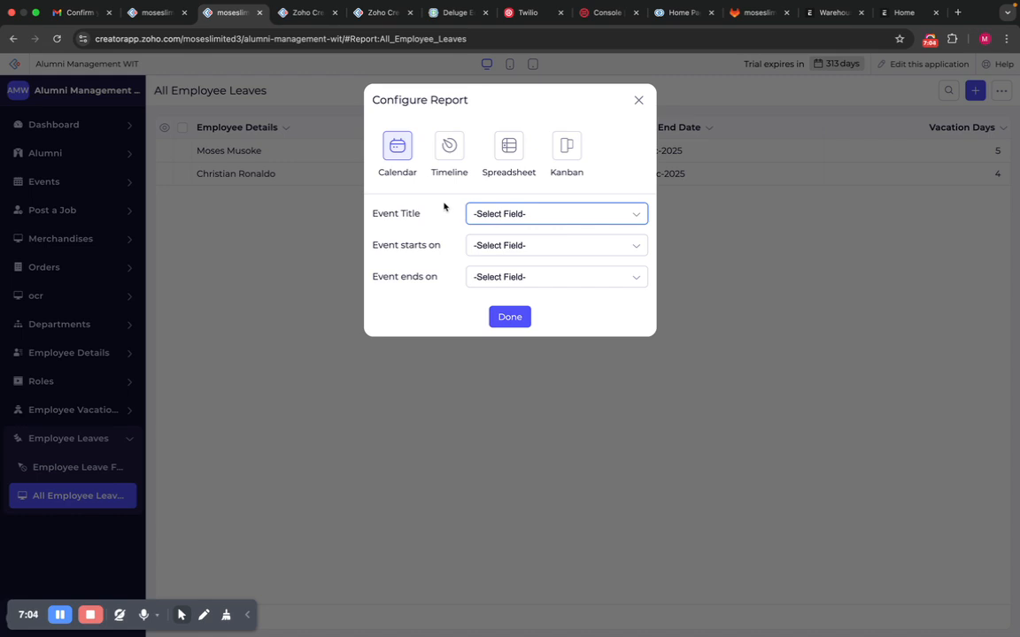
Configure the calendar report with Employee Details as event title, Leave Start Date as event start and Leave End Date as event end
{"action": "left_click", "coordinate": [534, 218]}
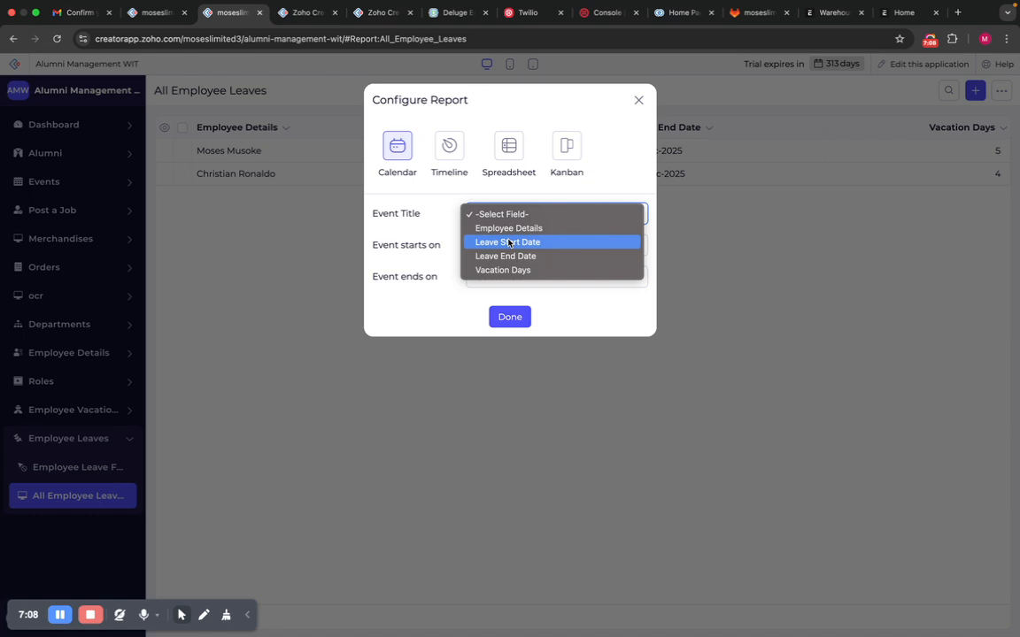
{"action": "left_click", "coordinate": [494, 227]}
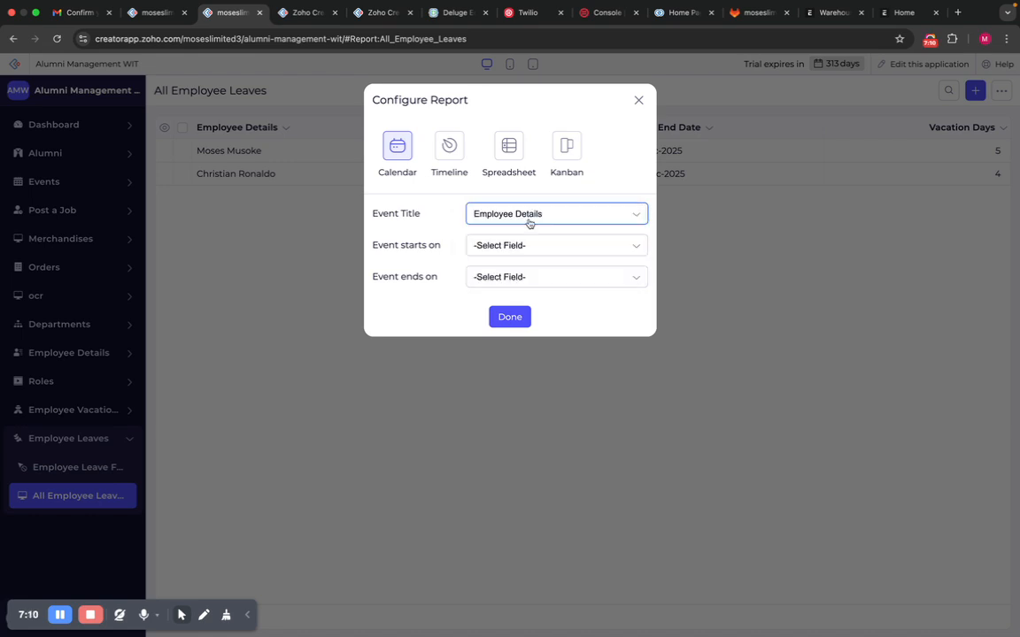
{"action": "left_click", "coordinate": [537, 248]}
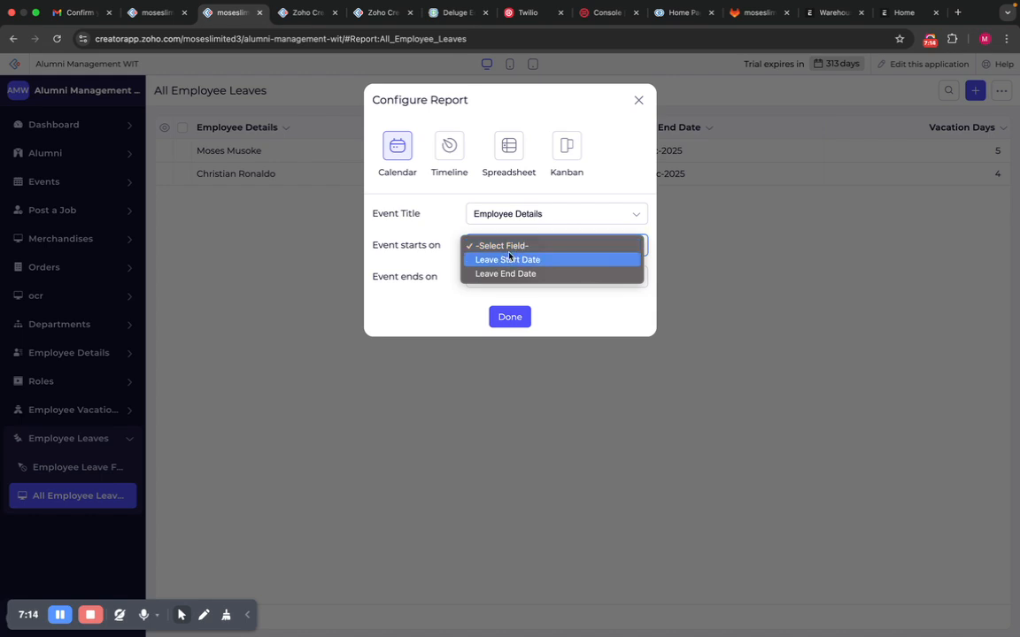
{"action": "left_click", "coordinate": [528, 261]}
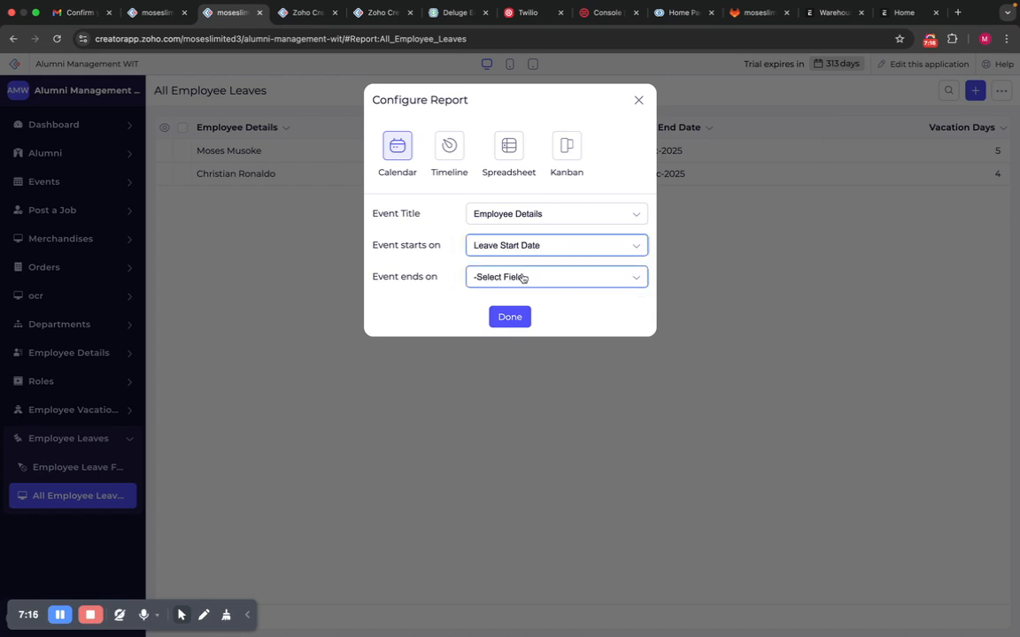
{"action": "left_click", "coordinate": [523, 277]}
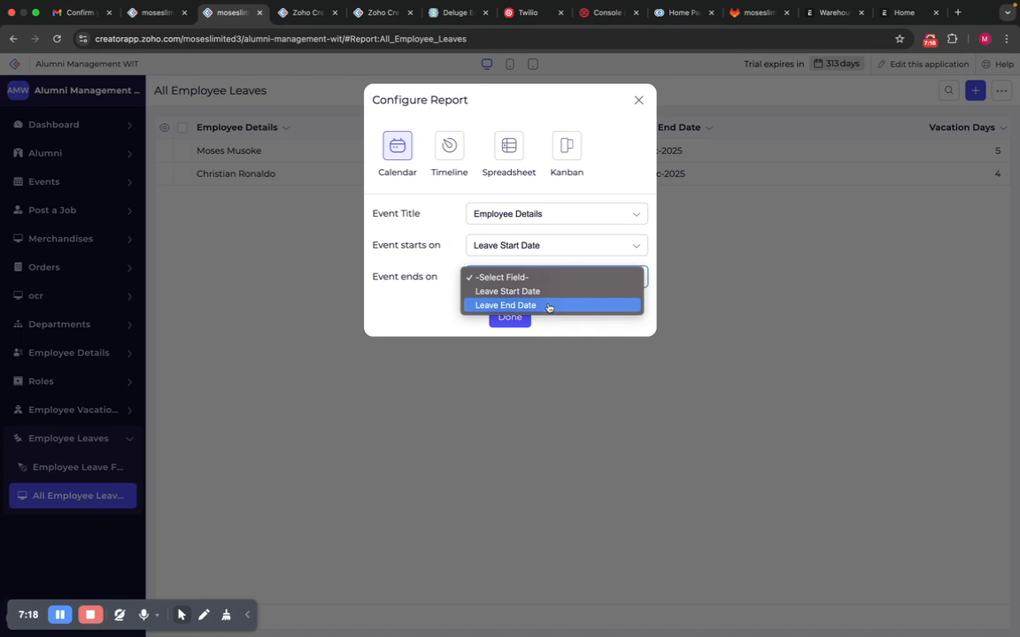
{"action": "left_click", "coordinate": [522, 304]}
{"action": "left_click", "coordinate": [512, 318]}
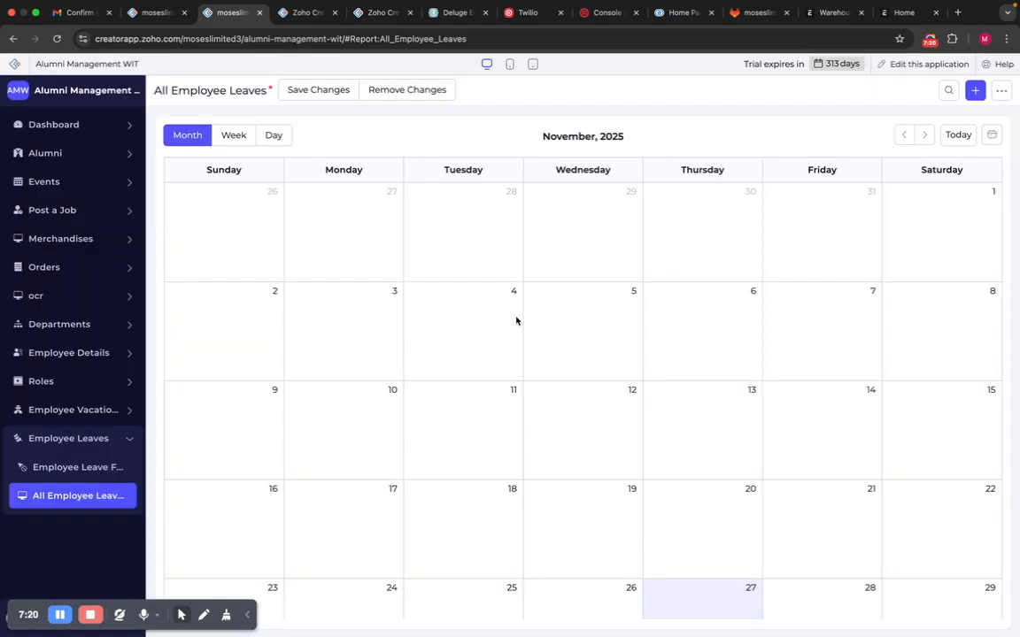
Examine the leave entries in the November 2025 month calendar and view the details of the leave starting 06-Dec-2025
{"action": "scroll", "coordinate": [654, 341], "scroll_direction": "down", "scroll_amount": 1}
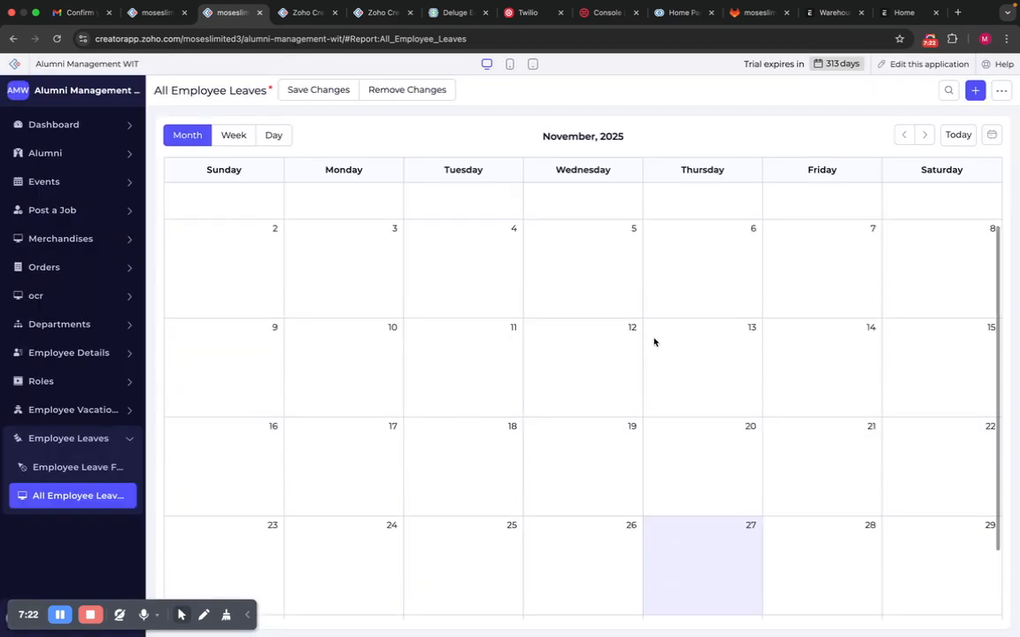
{"action": "scroll", "coordinate": [654, 342], "scroll_direction": "down", "scroll_amount": 2}
{"action": "scroll", "coordinate": [654, 341], "scroll_direction": "up", "scroll_amount": 3}
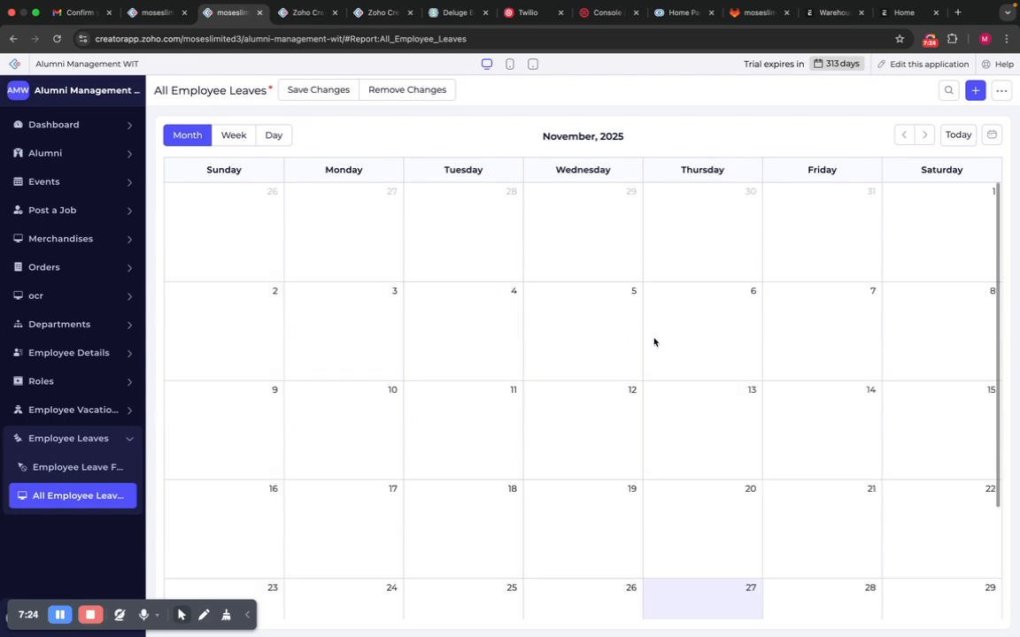
{"action": "scroll", "coordinate": [664, 390], "scroll_direction": "down", "scroll_amount": 3}
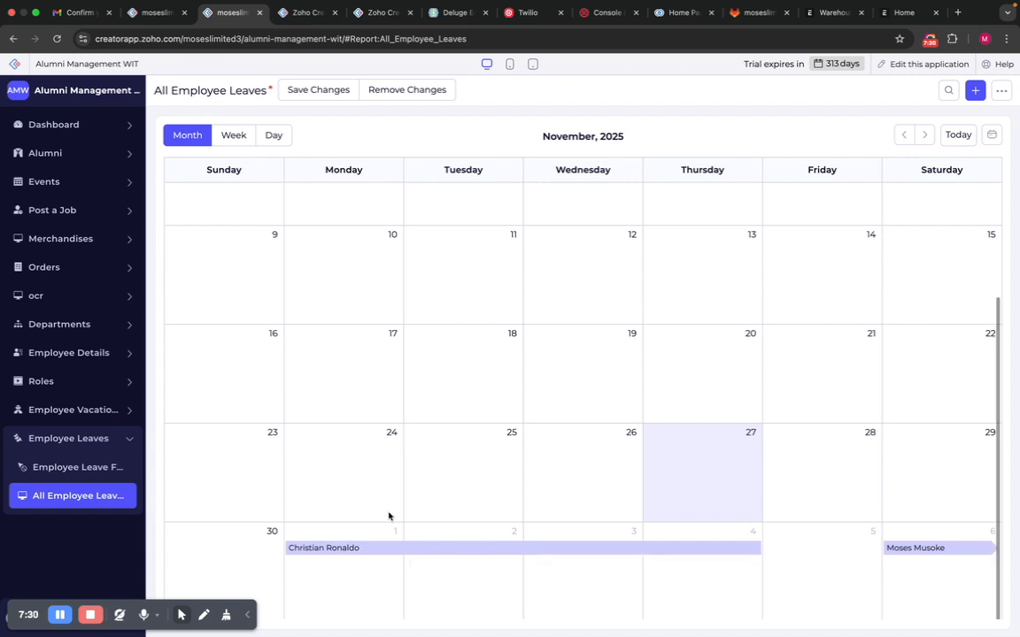
{"action": "scroll", "coordinate": [388, 513], "scroll_direction": "down", "scroll_amount": 1}
{"action": "scroll", "coordinate": [655, 525], "scroll_direction": "up", "scroll_amount": 1}
{"action": "scroll", "coordinate": [655, 527], "scroll_direction": "down", "scroll_amount": 1}
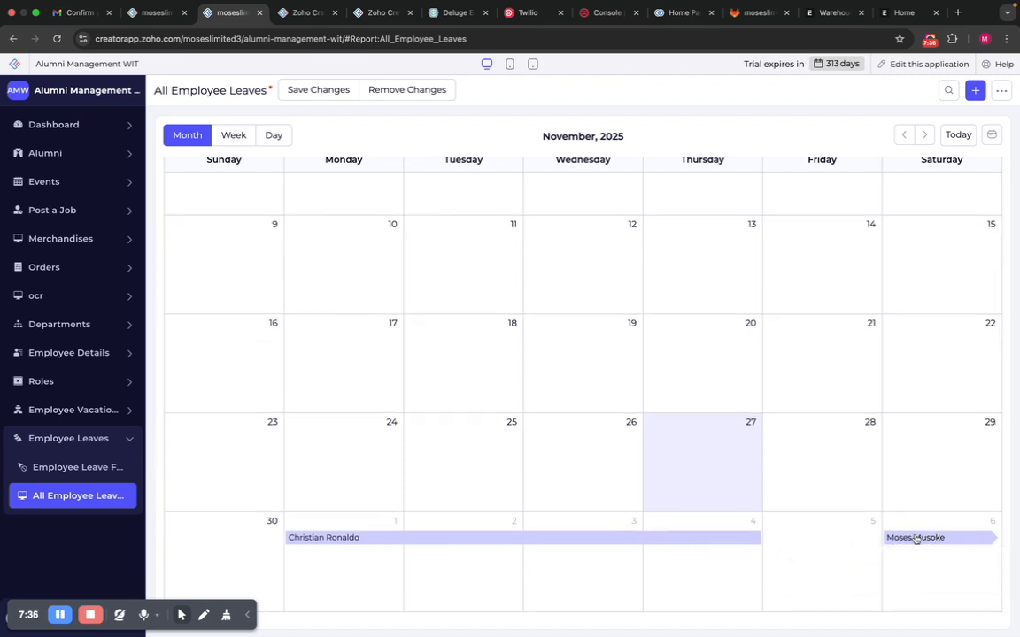
{"action": "scroll", "coordinate": [924, 540], "scroll_direction": "up", "scroll_amount": 1}
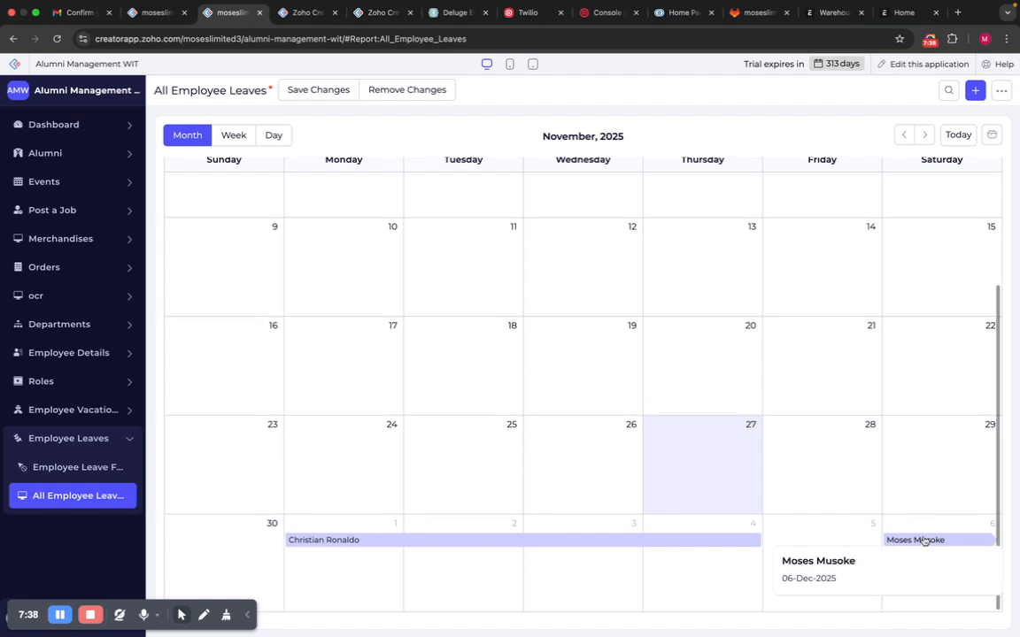
{"action": "scroll", "coordinate": [925, 540], "scroll_direction": "up", "scroll_amount": 1}
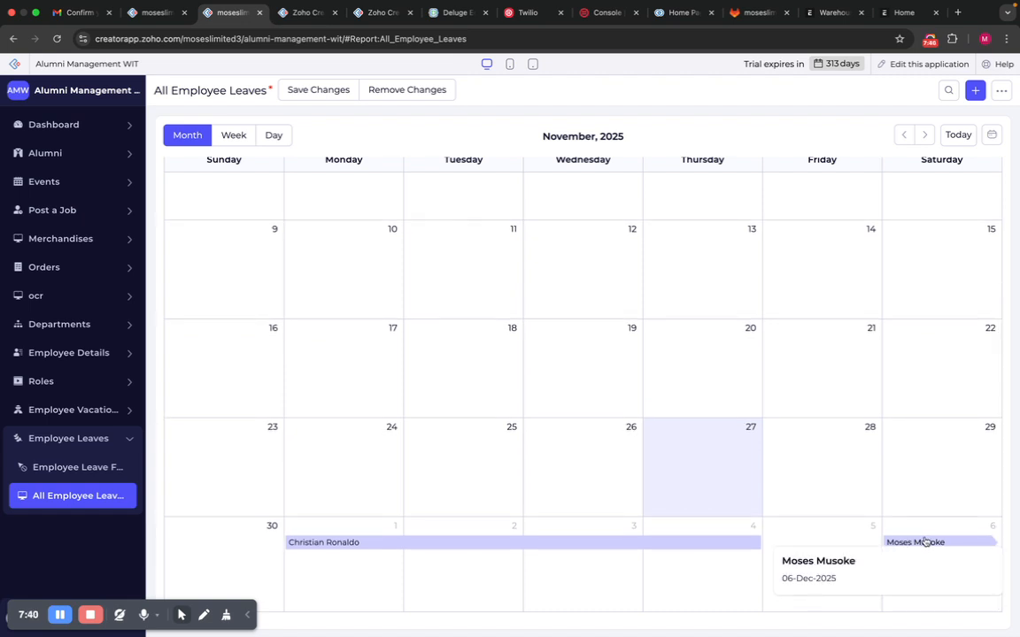
{"action": "scroll", "coordinate": [926, 540], "scroll_direction": "down", "scroll_amount": 1}
{"action": "scroll", "coordinate": [821, 480], "scroll_direction": "down", "scroll_amount": 1}
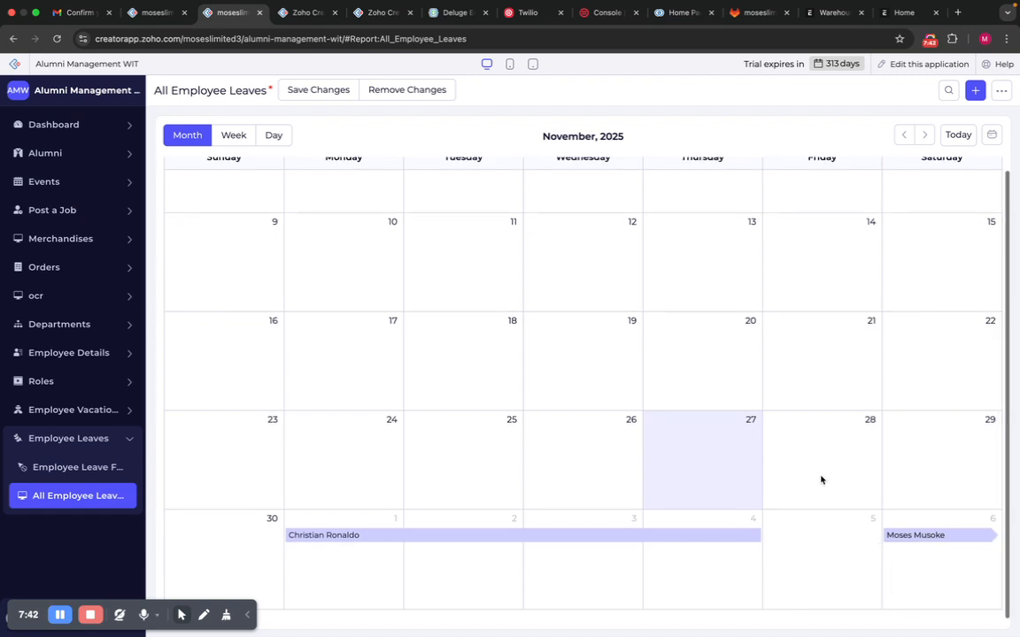
{"action": "scroll", "coordinate": [822, 478], "scroll_direction": "up", "scroll_amount": 3}
{"action": "scroll", "coordinate": [821, 478], "scroll_direction": "down", "scroll_amount": 3}
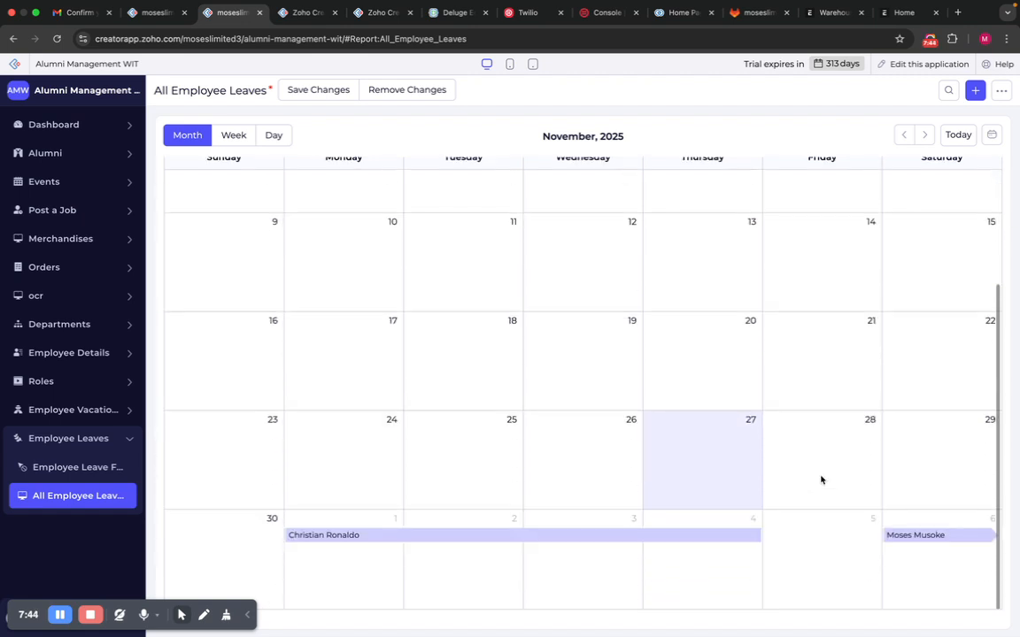
{"action": "left_click", "coordinate": [922, 538]}
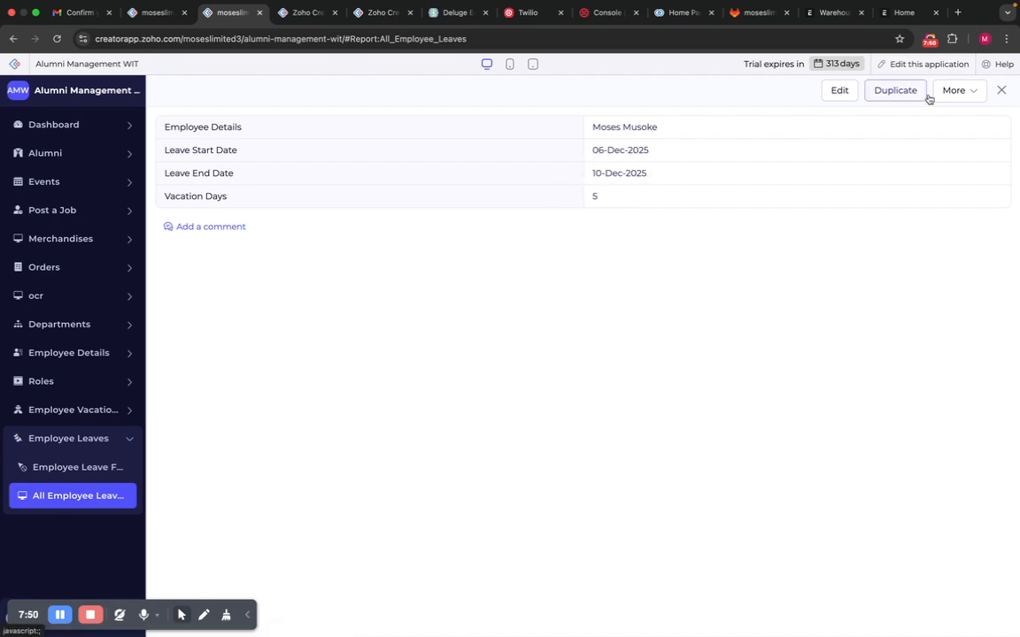
{"action": "left_click", "coordinate": [998, 92]}
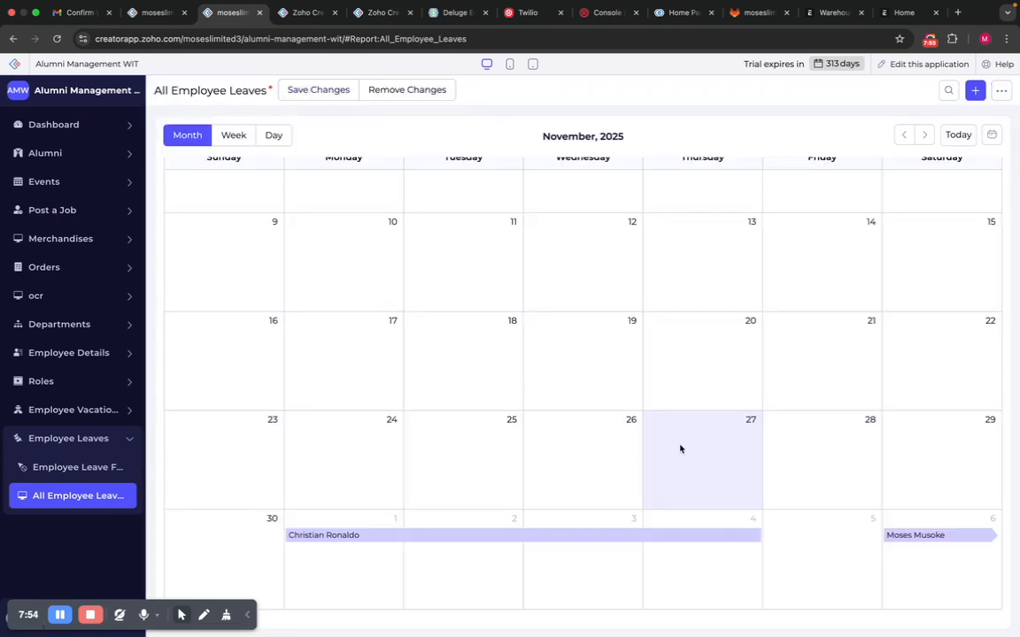
Check the calendar's Week view, return to the Month view and advance it to December 2025
{"action": "left_click", "coordinate": [241, 143]}
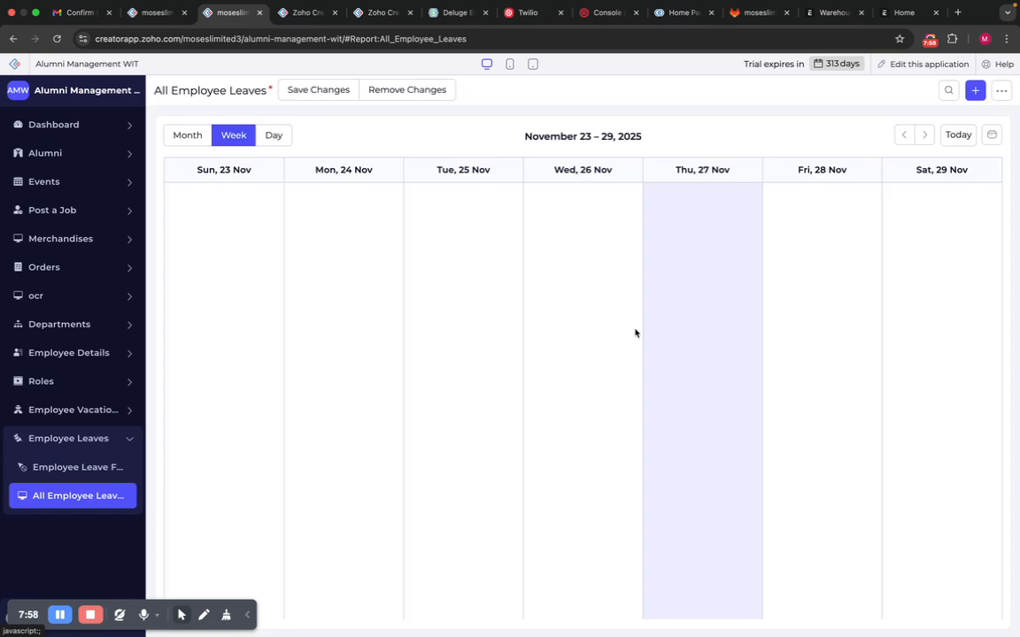
{"action": "scroll", "coordinate": [635, 333], "scroll_direction": "down", "scroll_amount": 5}
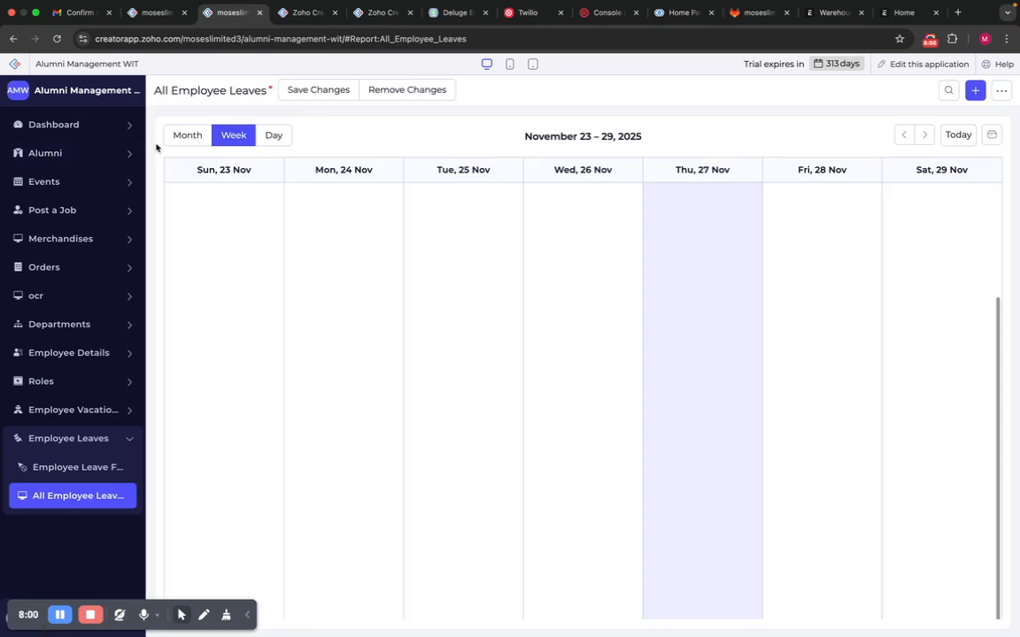
{"action": "left_click", "coordinate": [183, 135]}
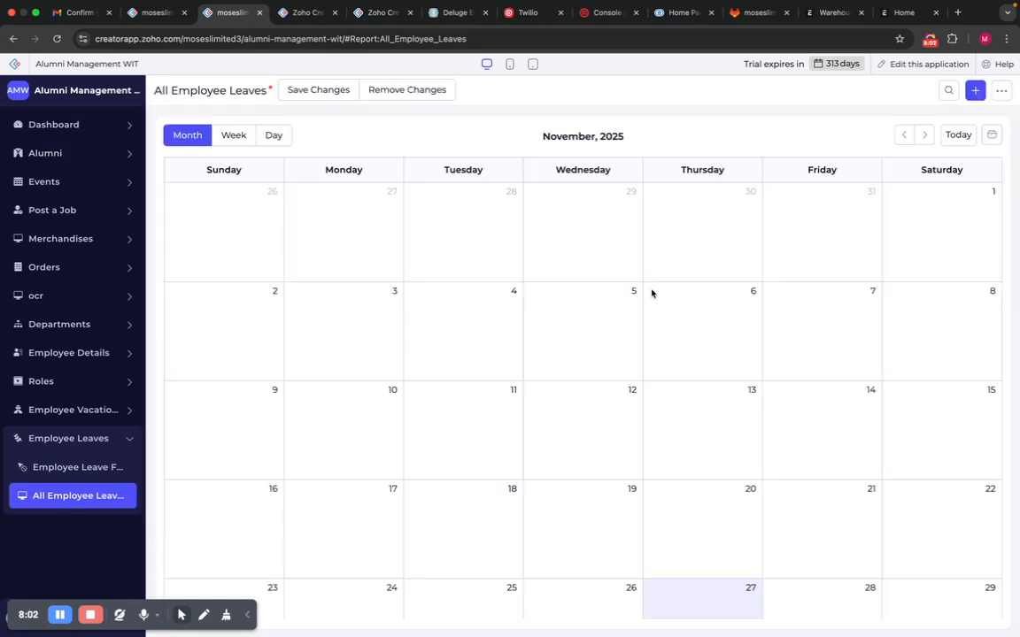
{"action": "scroll", "coordinate": [638, 419], "scroll_direction": "down", "scroll_amount": 1}
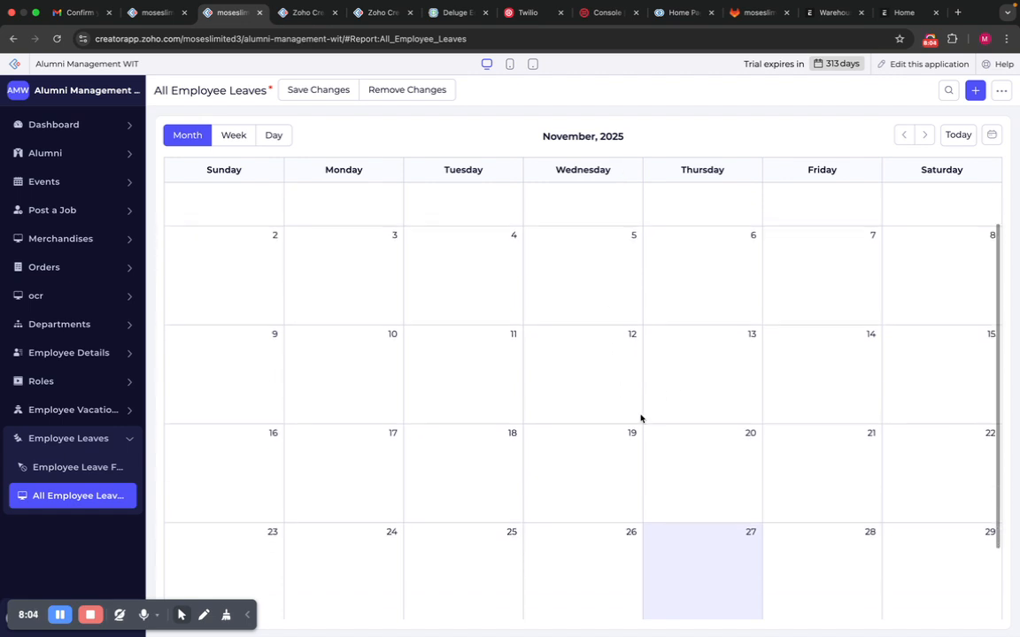
{"action": "scroll", "coordinate": [649, 498], "scroll_direction": "down", "scroll_amount": 2}
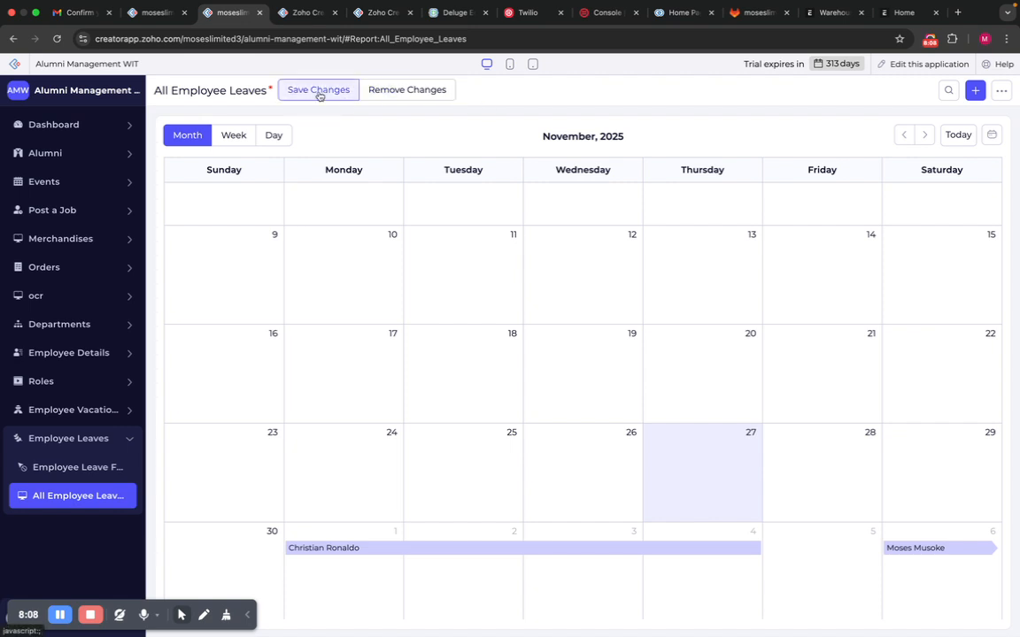
{"action": "left_click", "coordinate": [922, 138]}
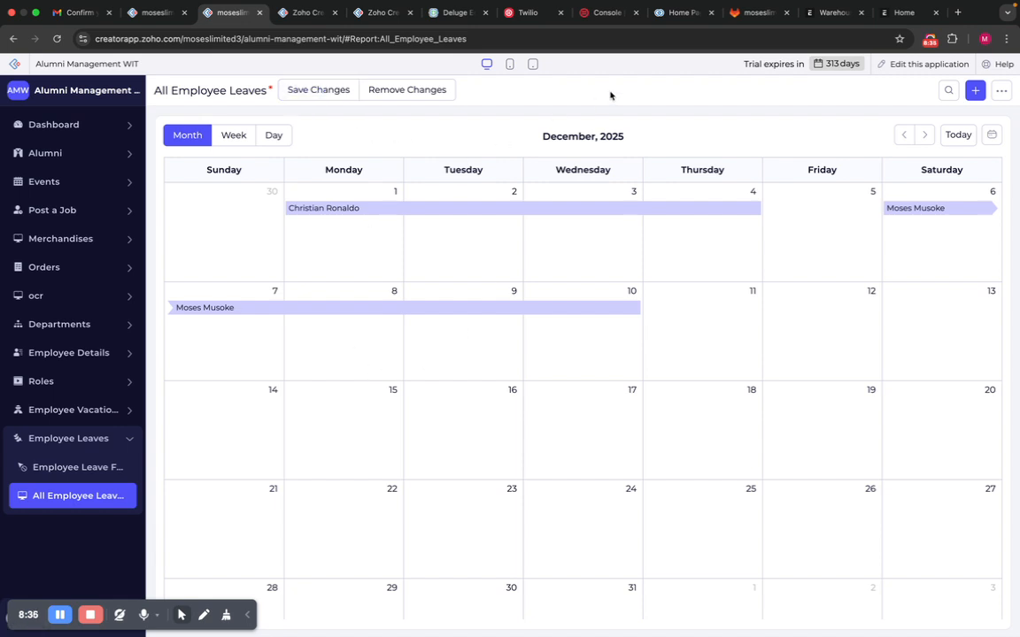
Open the application editor in a new tab and review the All Employee Leaves report's properties and configured web fields
{"action": "right_click", "coordinate": [909, 63]}
{"action": "left_click", "coordinate": [802, 70]}
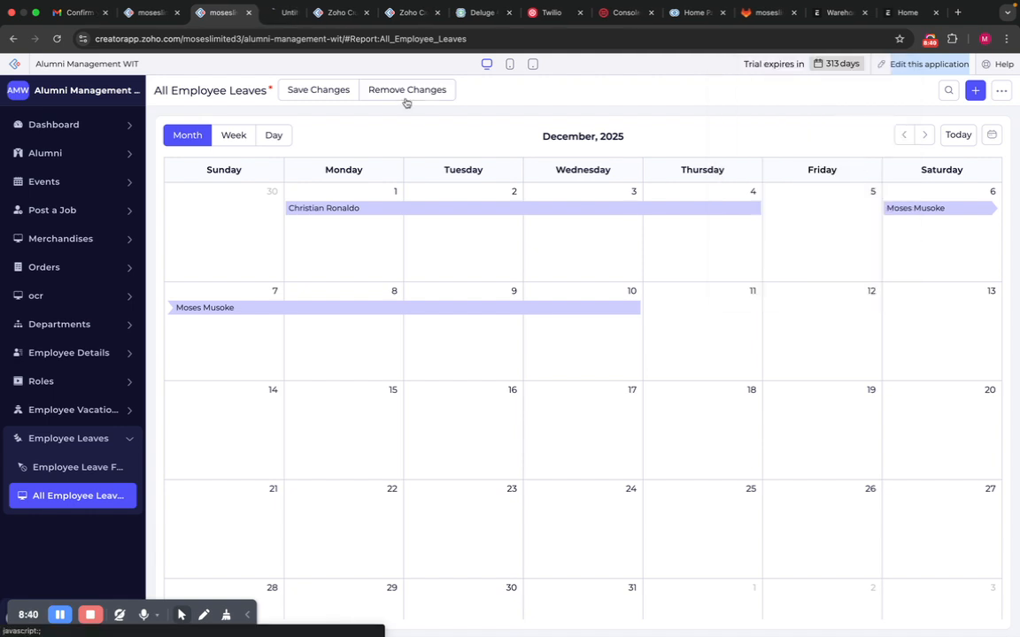
{"action": "left_click", "coordinate": [279, 15]}
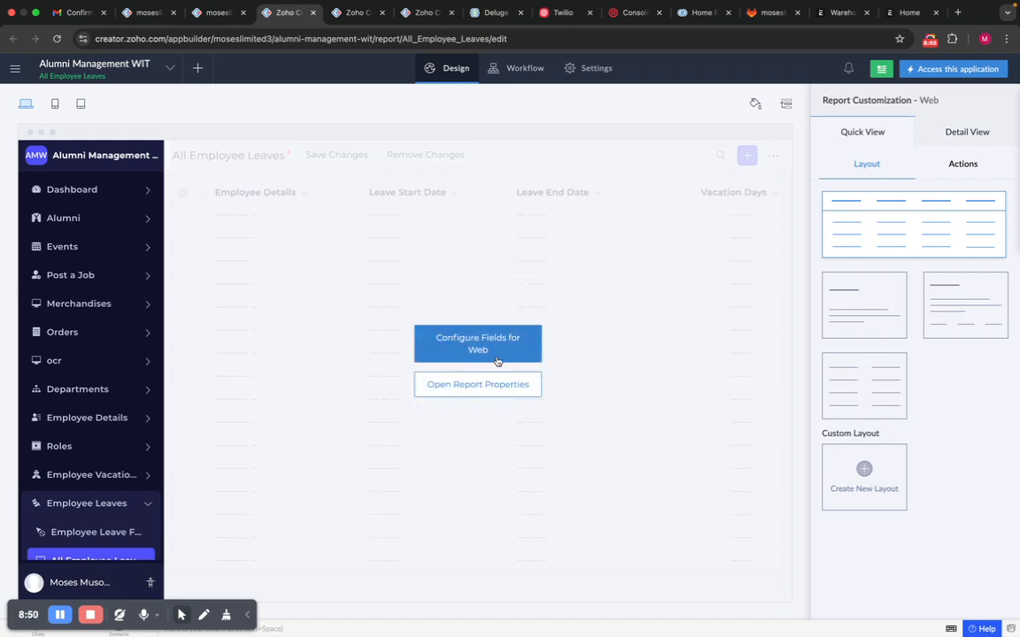
{"action": "left_click", "coordinate": [472, 390]}
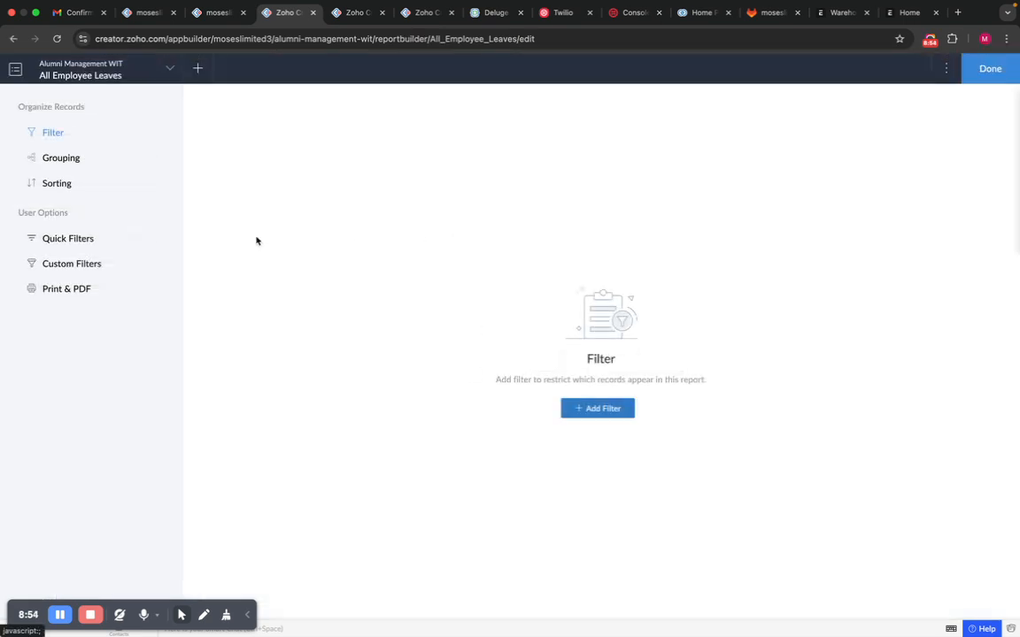
{"action": "left_click", "coordinate": [74, 157]}
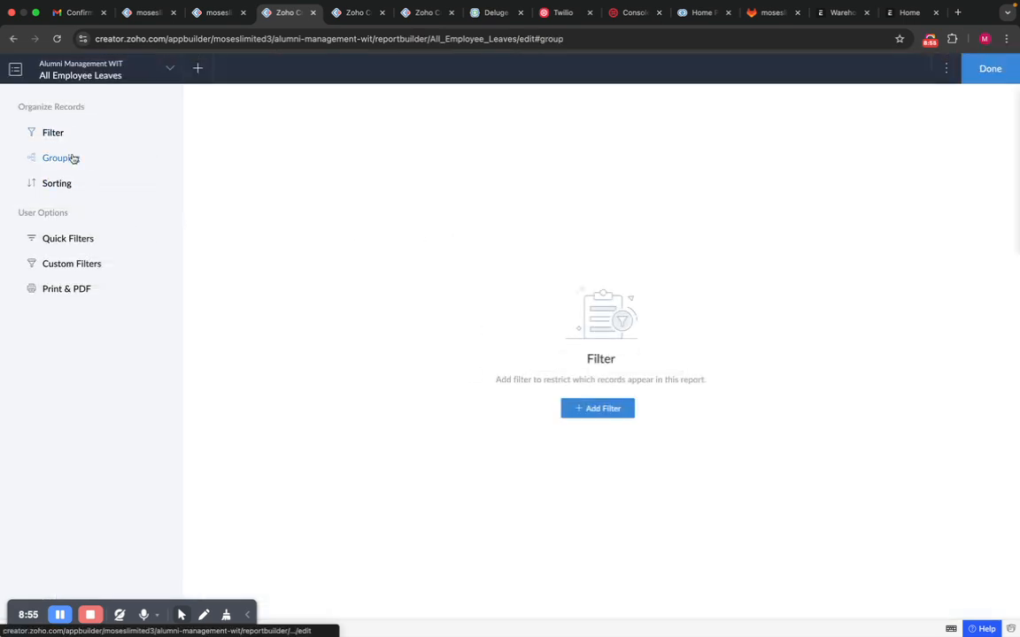
{"action": "left_click", "coordinate": [58, 183]}
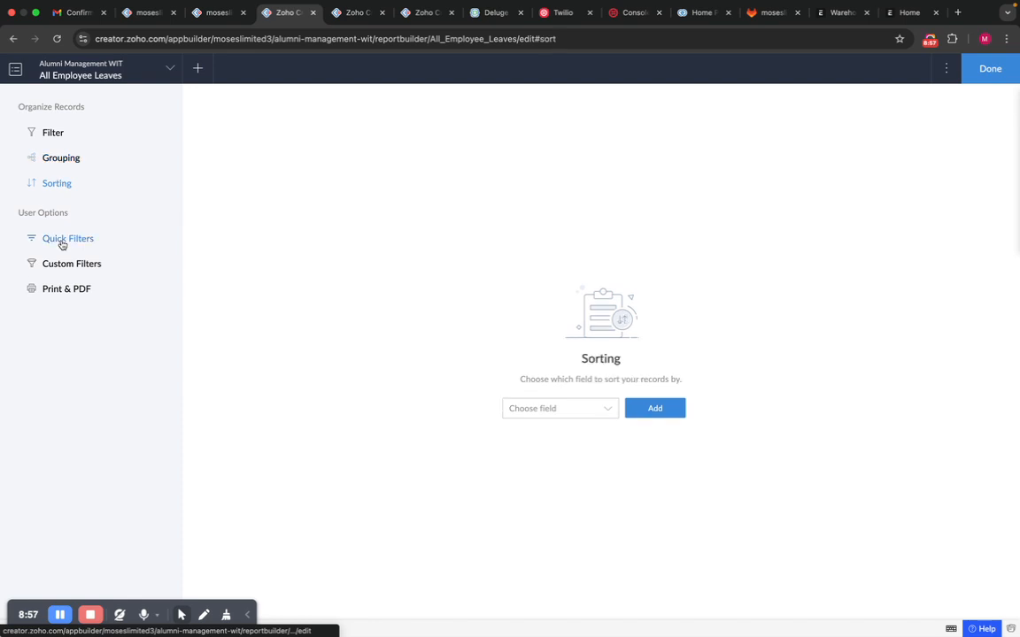
{"action": "left_click", "coordinate": [72, 240]}
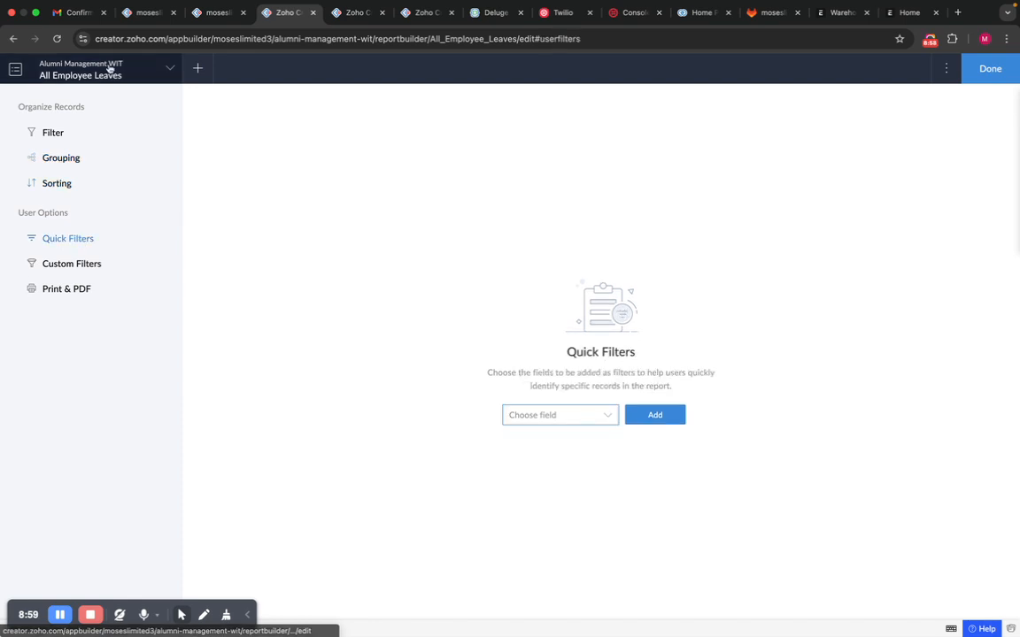
{"action": "left_click", "coordinate": [989, 60]}
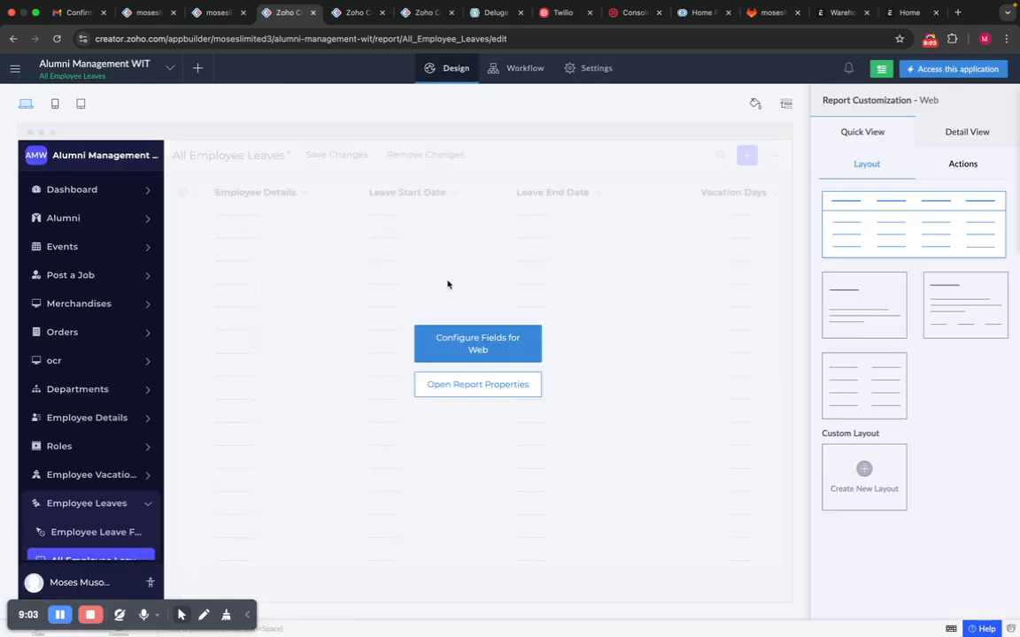
{"action": "left_click", "coordinate": [478, 347]}
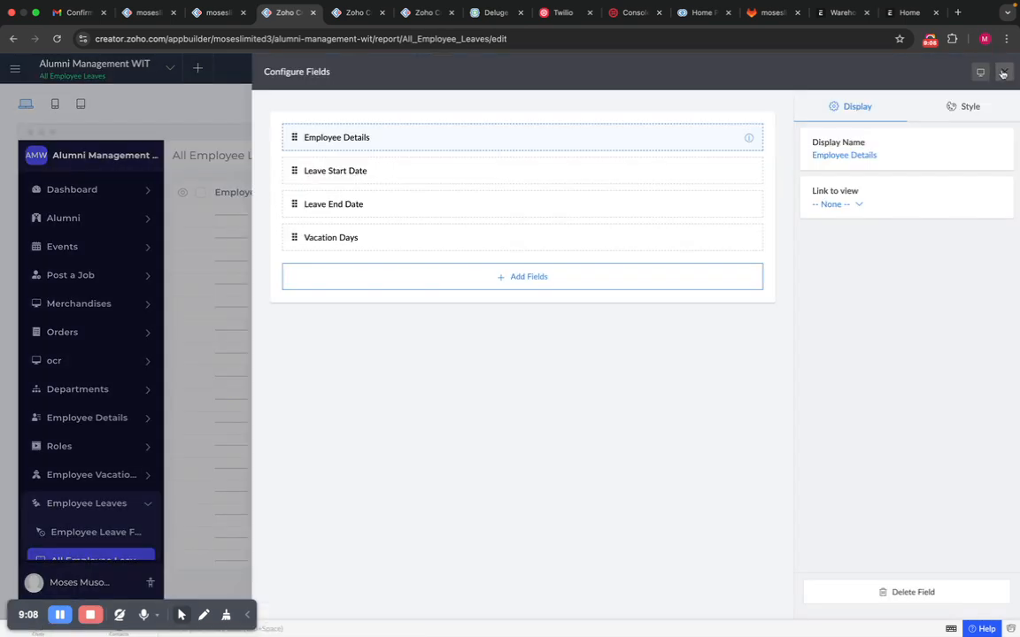
{"action": "left_click", "coordinate": [1004, 72]}
Return to the live calendar and save its changes as a new report named "Calender Reprt"
{"action": "left_click", "coordinate": [201, 16]}
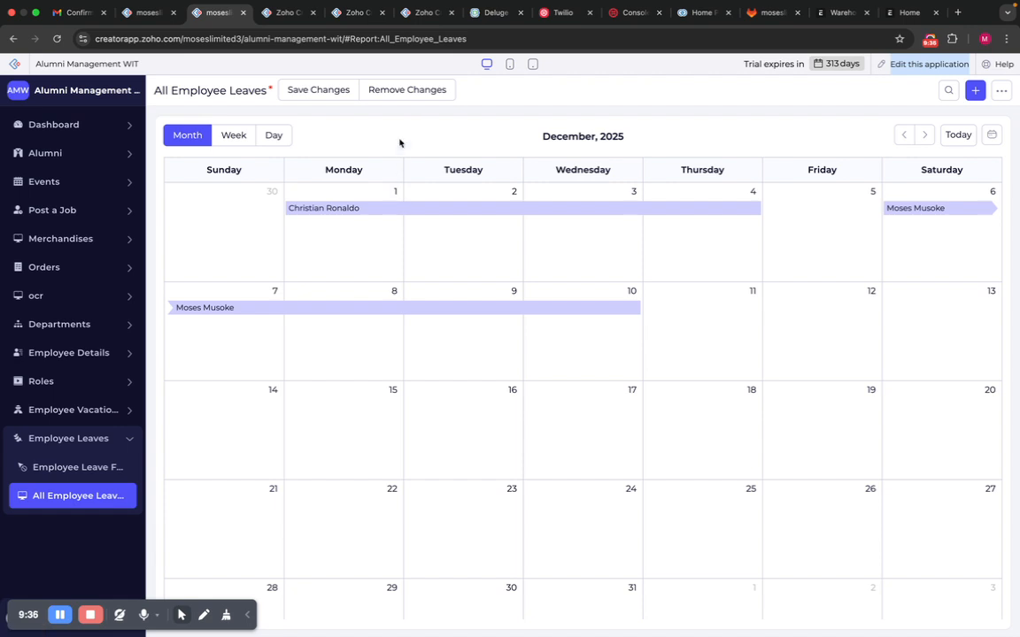
{"action": "left_click", "coordinate": [306, 93]}
{"action": "left_click", "coordinate": [387, 152]}
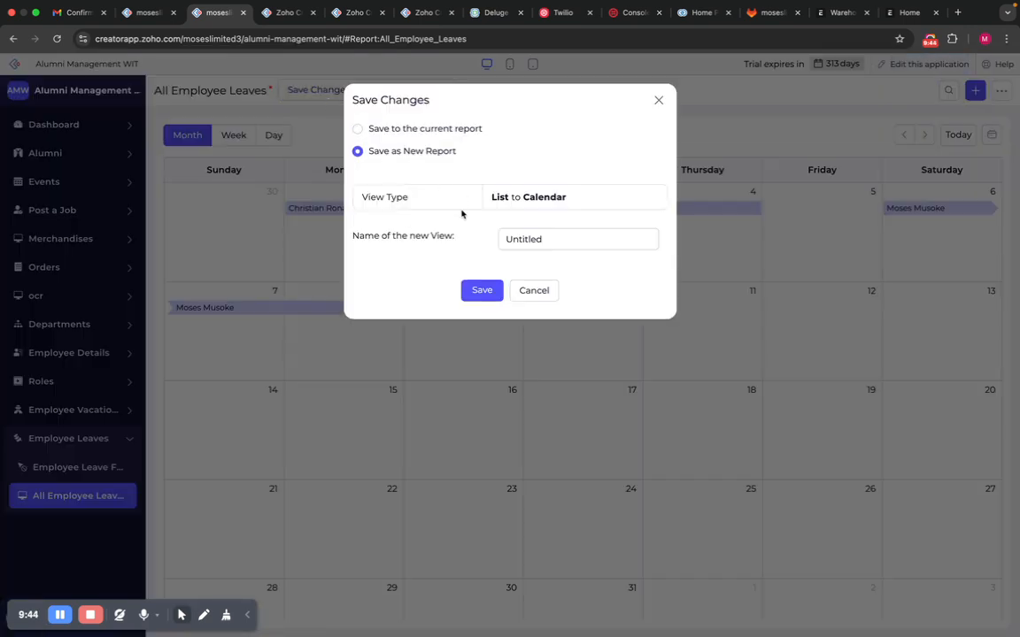
{"action": "left_click", "coordinate": [532, 242]}
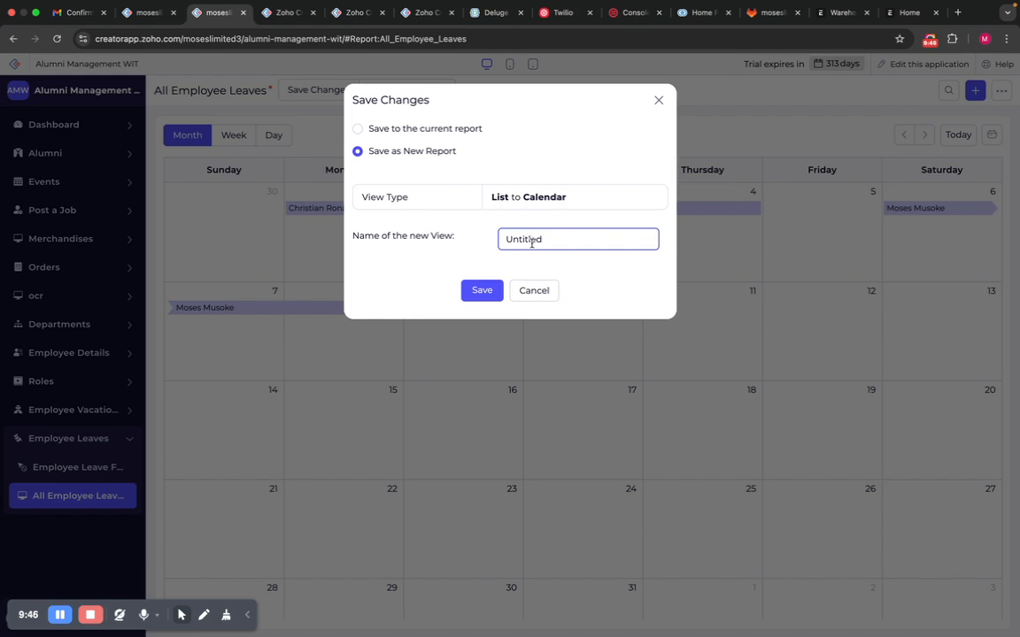
{"action": "key", "text": "super+a"}
{"action": "type", "text": "Calender Re"}
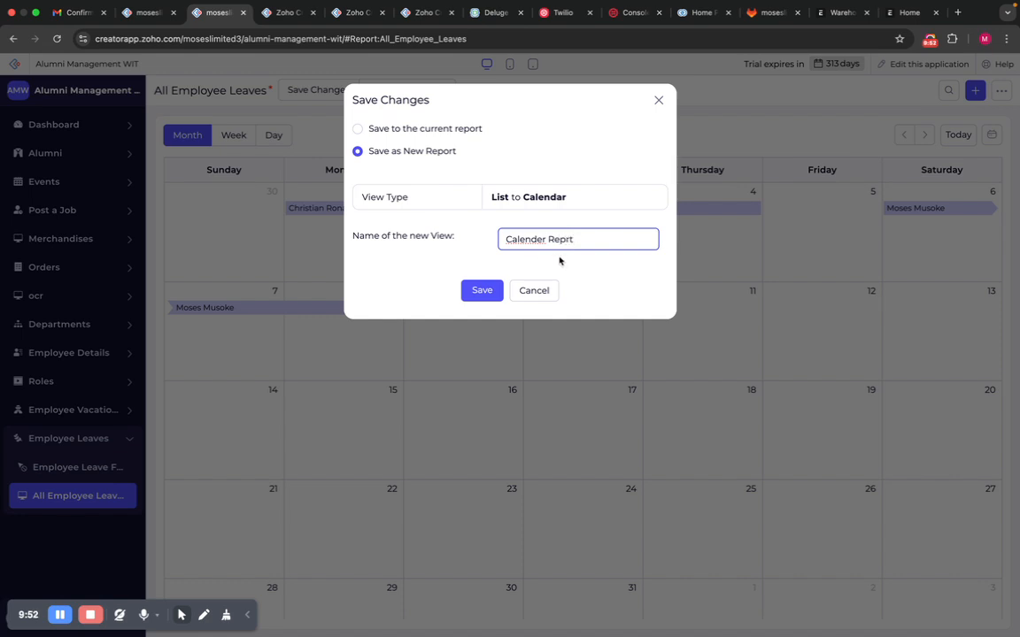
{"action": "left_click", "coordinate": [481, 291]}
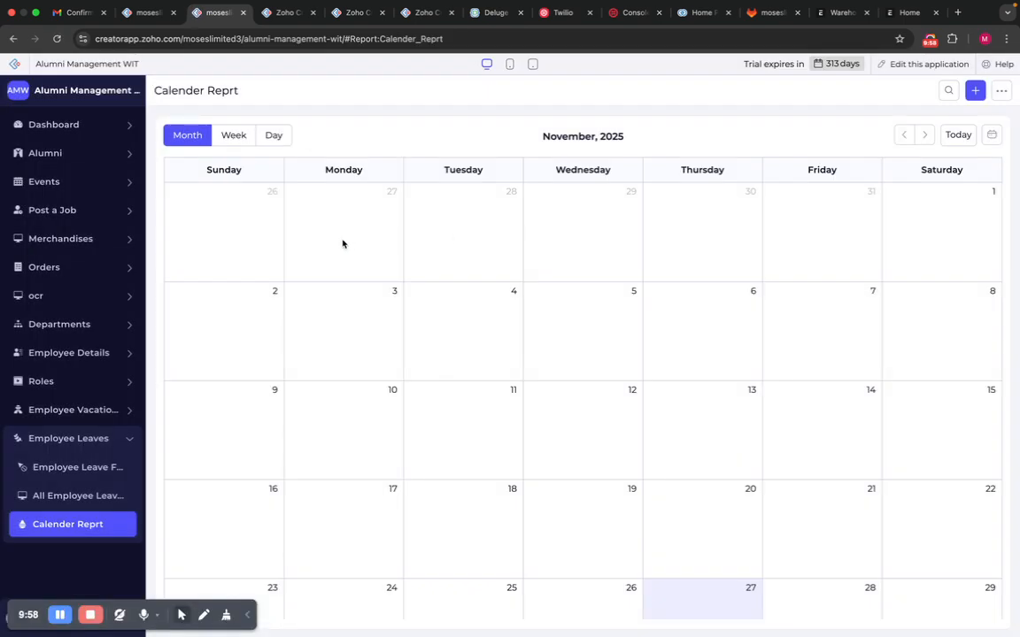
Discard the unsaved changes on the All Employee Leaves report and display December 2025 in the Calender Reprt report
{"action": "left_click", "coordinate": [63, 501]}
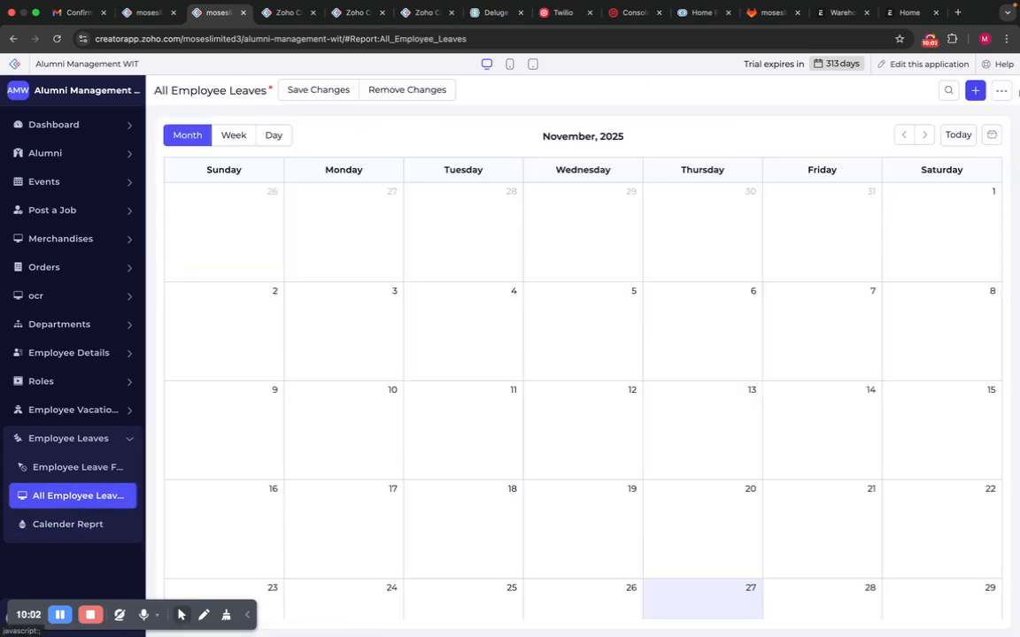
{"action": "left_click", "coordinate": [401, 94]}
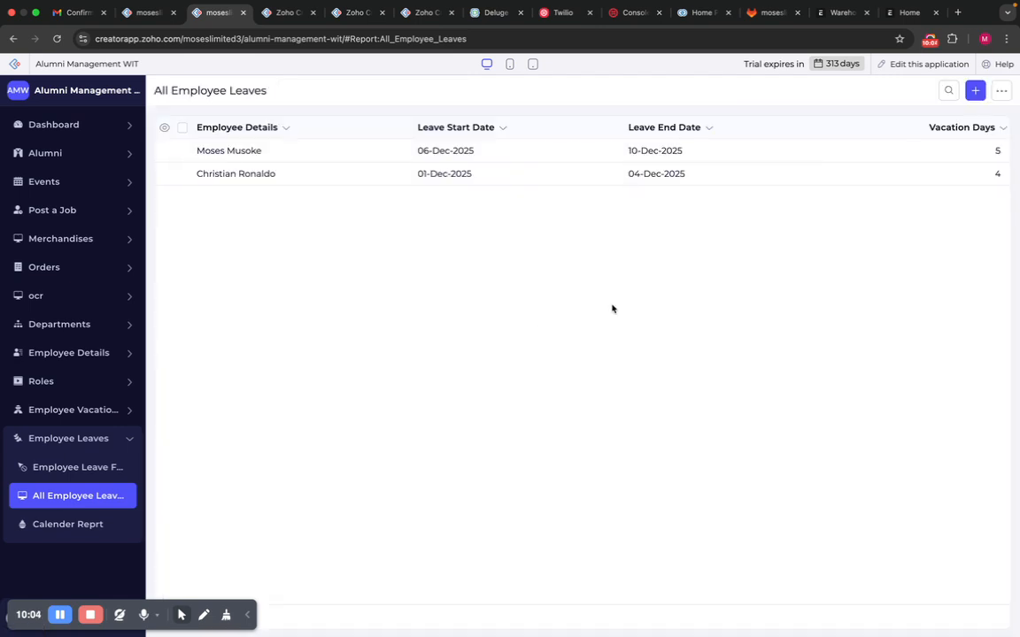
{"action": "left_click", "coordinate": [88, 524]}
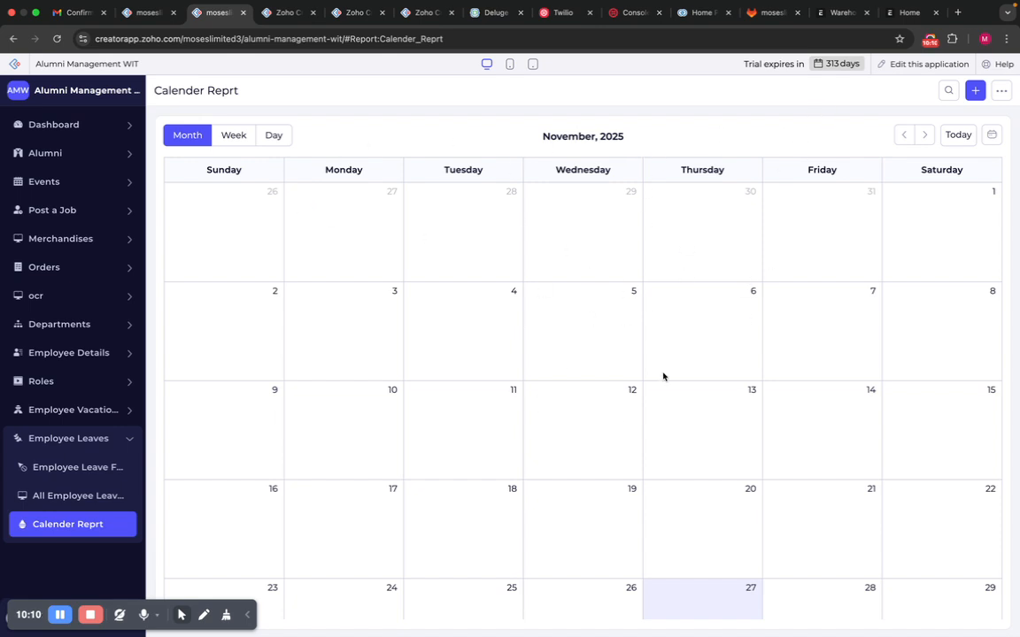
{"action": "left_click", "coordinate": [925, 137]}
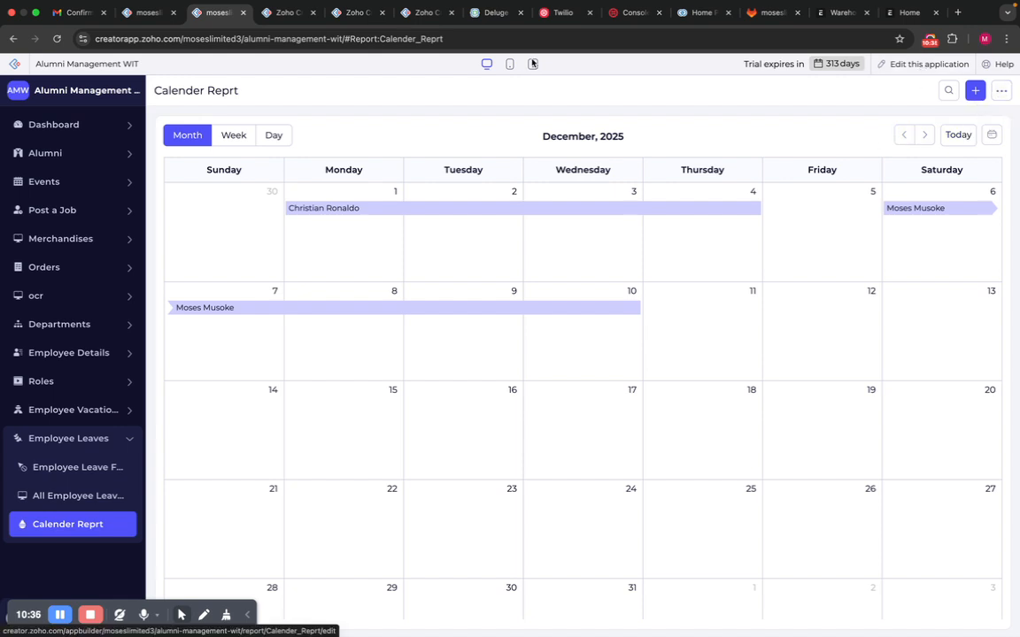
Open the application editor for Calender Reprt in a new tab and bring up the report's calendar properties
{"action": "left_click", "coordinate": [286, 15]}
{"action": "left_click", "coordinate": [218, 18]}
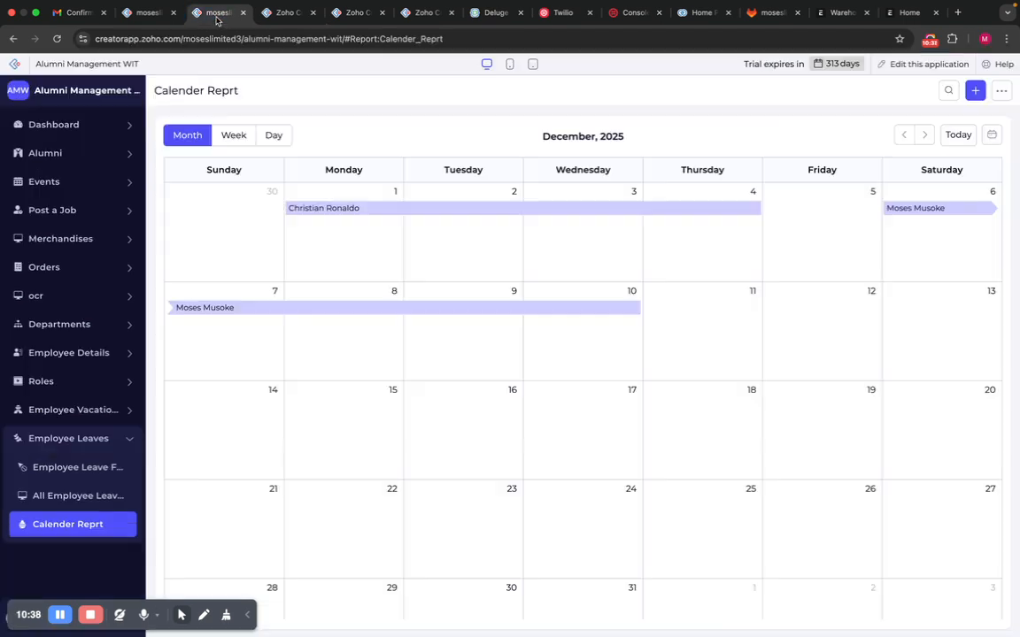
{"action": "right_click", "coordinate": [904, 64]}
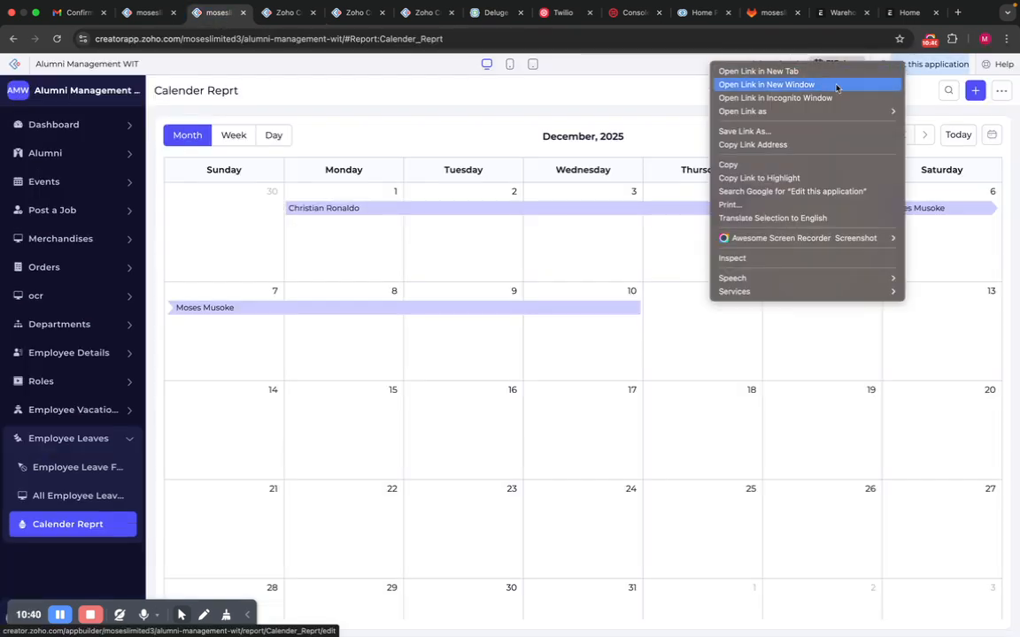
{"action": "left_click", "coordinate": [815, 72]}
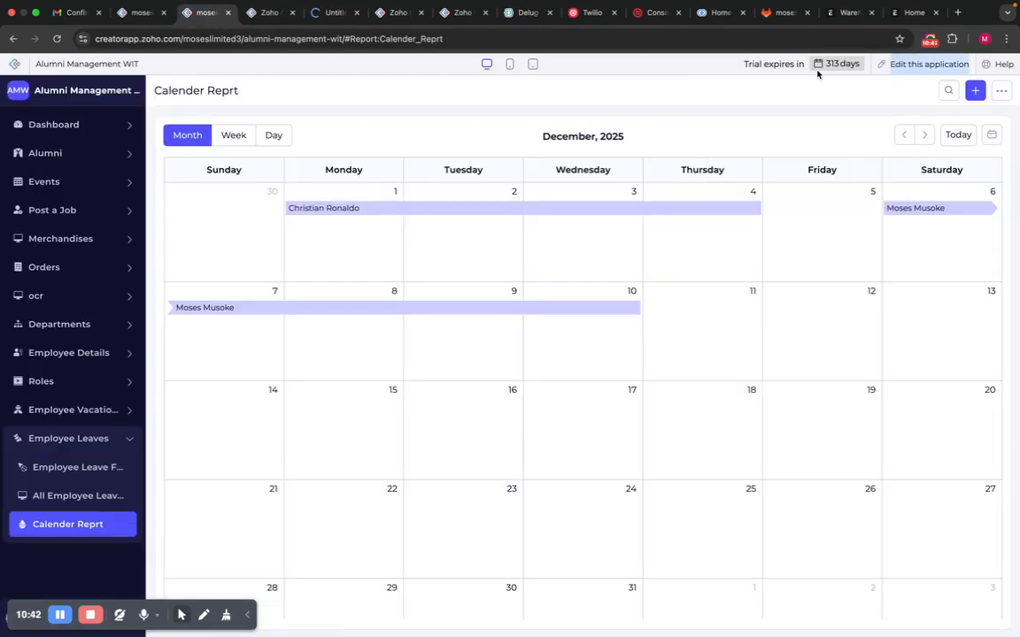
{"action": "left_click", "coordinate": [325, 14]}
{"action": "left_click_drag", "start_coordinate": [327, 20], "coordinate": [271, 21]}
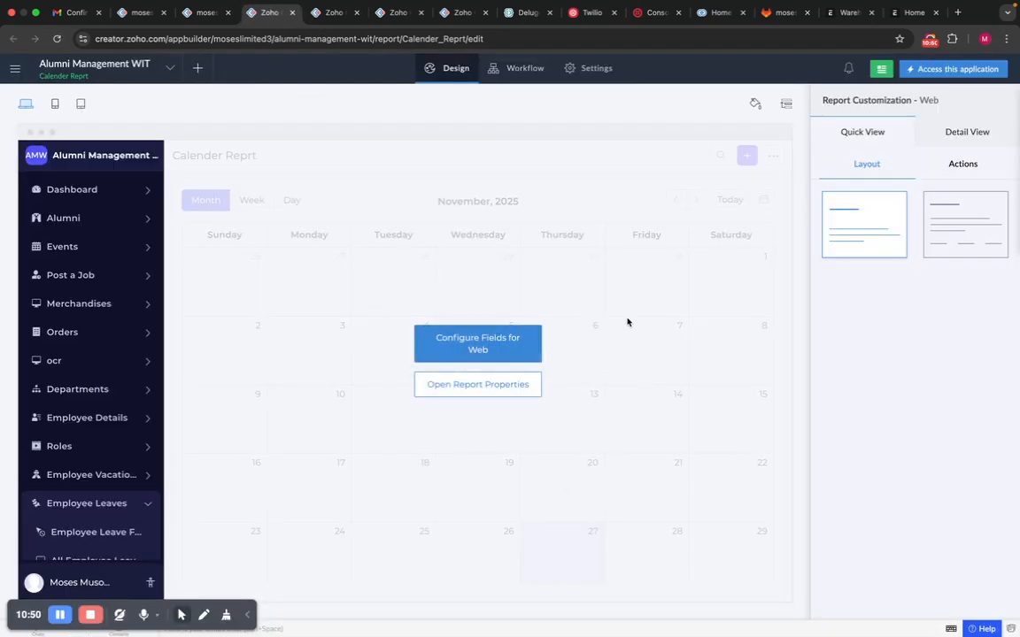
{"action": "left_click", "coordinate": [471, 386]}
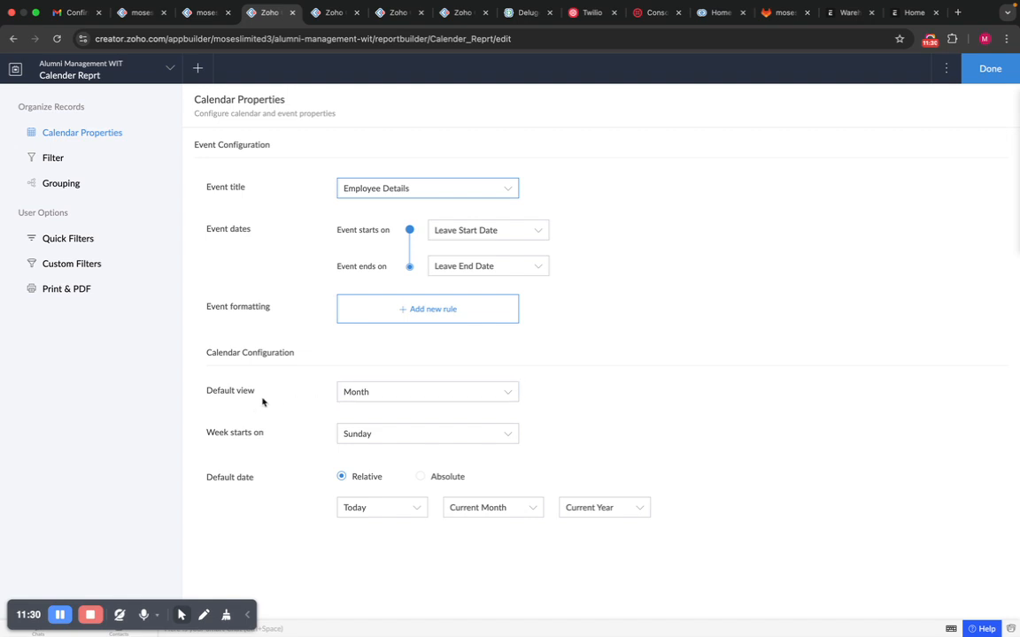
Set the calendar report's default view to Week and finish editing its properties
{"action": "left_click", "coordinate": [399, 393]}
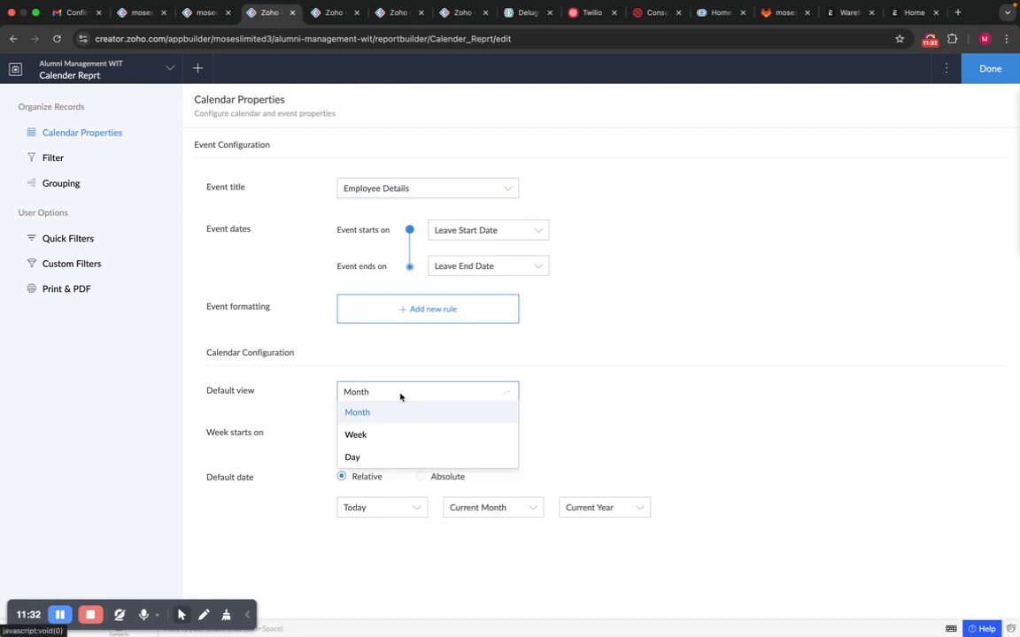
{"action": "left_click", "coordinate": [360, 432]}
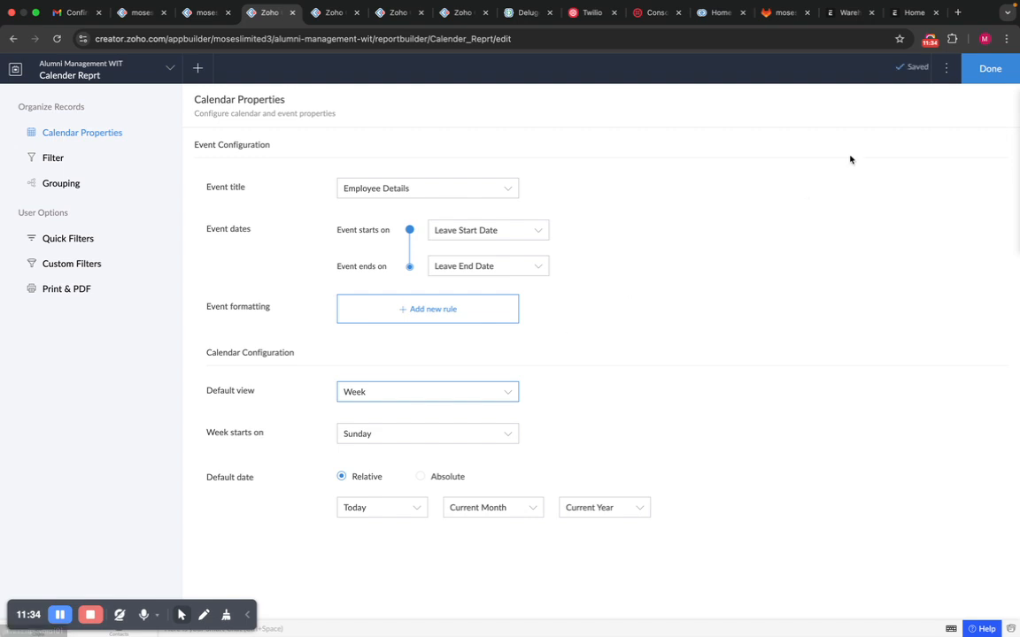
{"action": "left_click", "coordinate": [970, 78]}
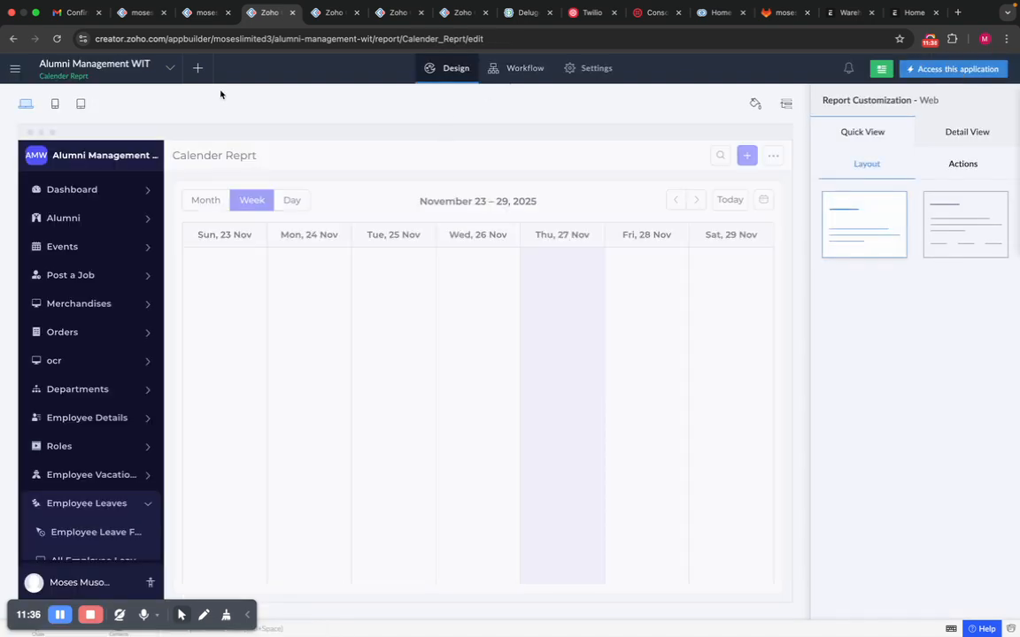
Reload the live Calender Reprt and check its default view, the following week's leaves and the Month view
{"action": "left_click", "coordinate": [202, 12]}
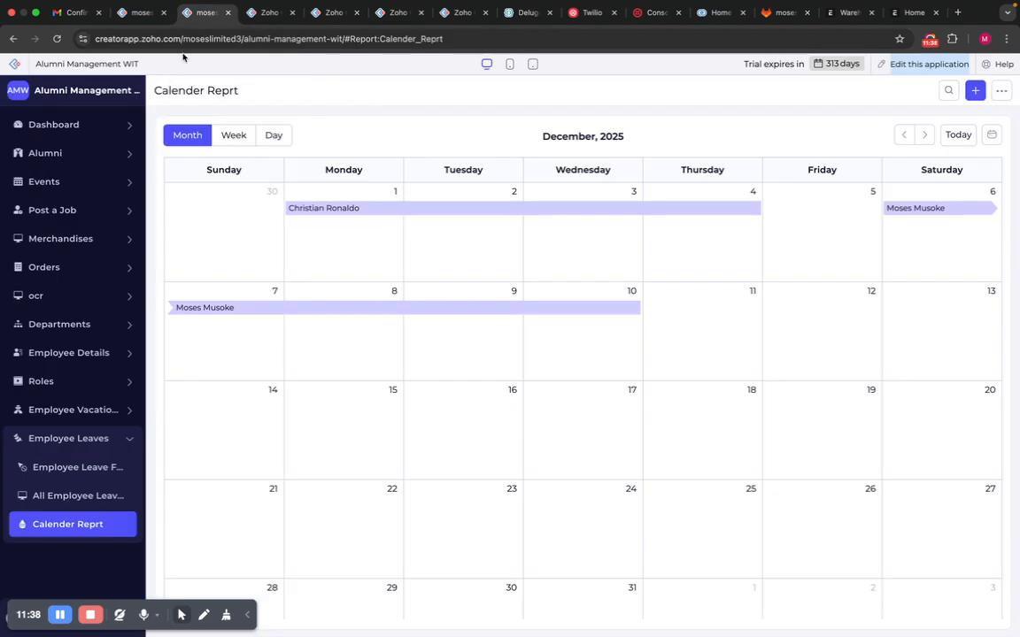
{"action": "left_click", "coordinate": [55, 39]}
{"action": "mouse_move", "coordinate": [510, 211]}
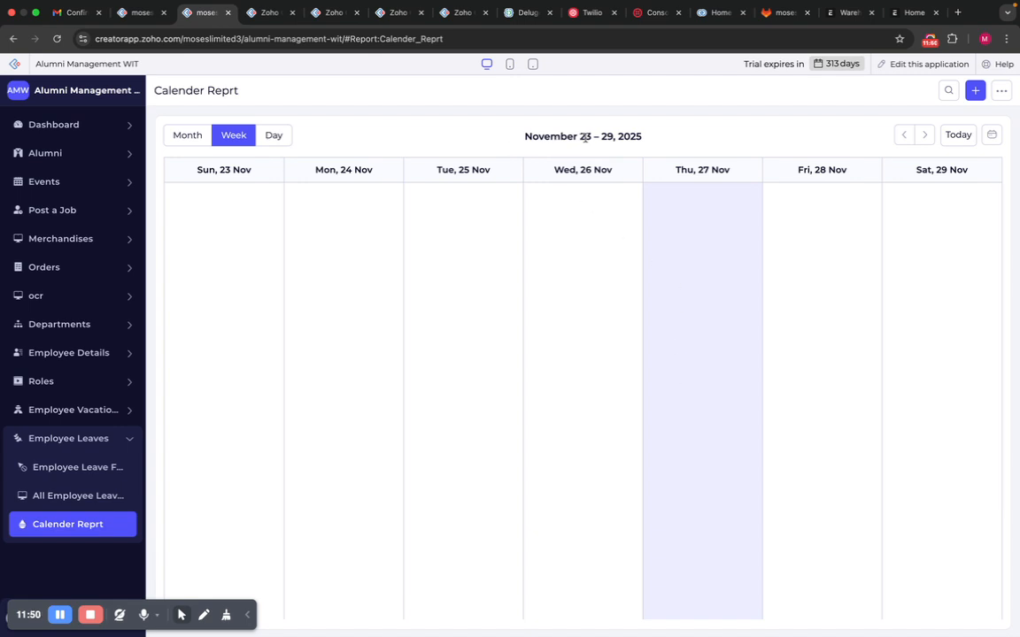
{"action": "left_click", "coordinate": [925, 136]}
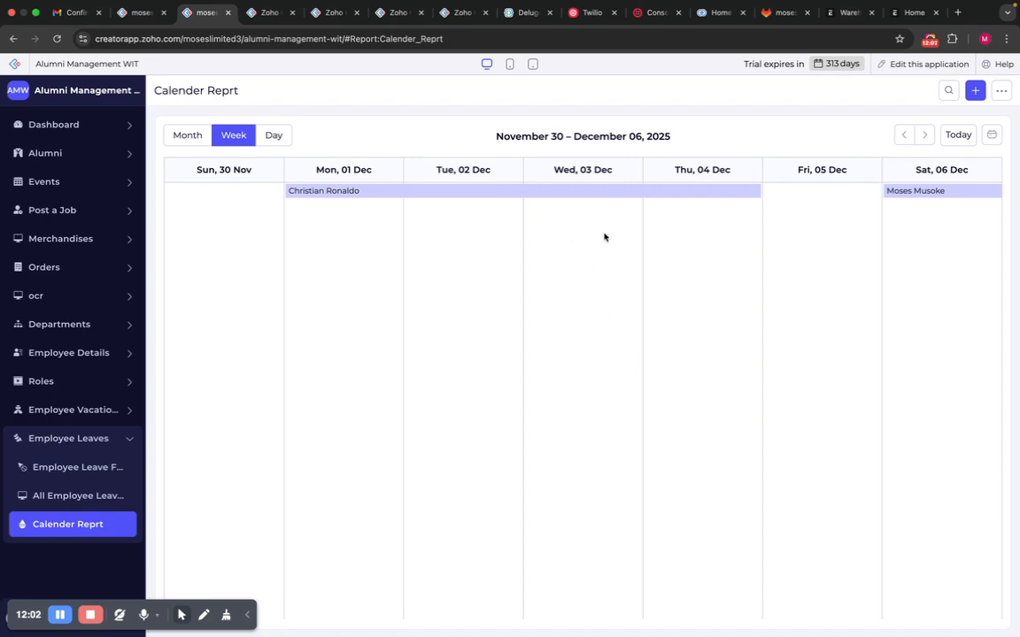
{"action": "left_click", "coordinate": [185, 141]}
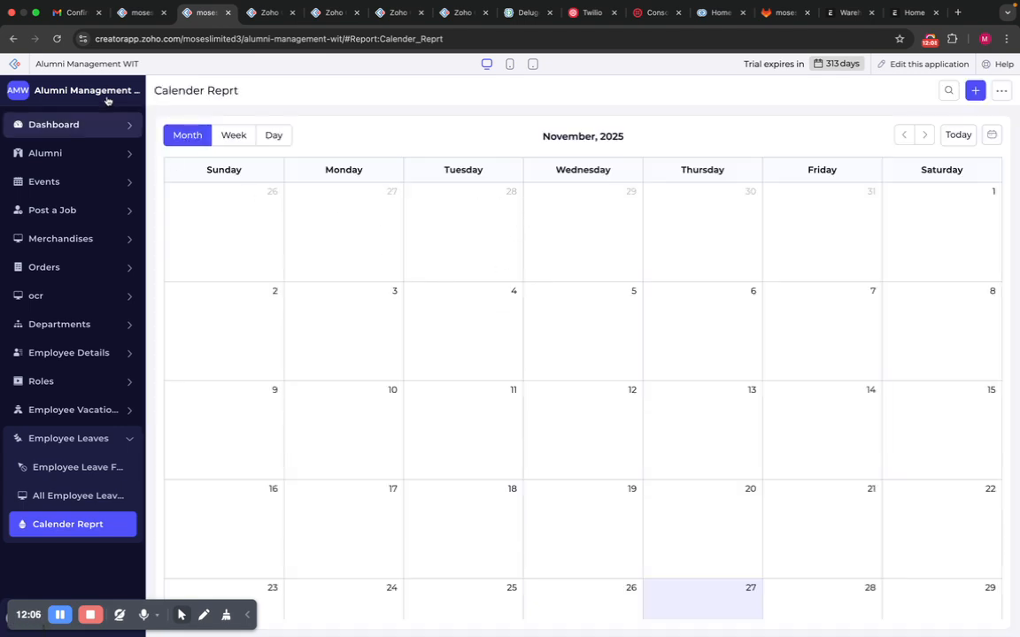
{"action": "left_click", "coordinate": [56, 39]}
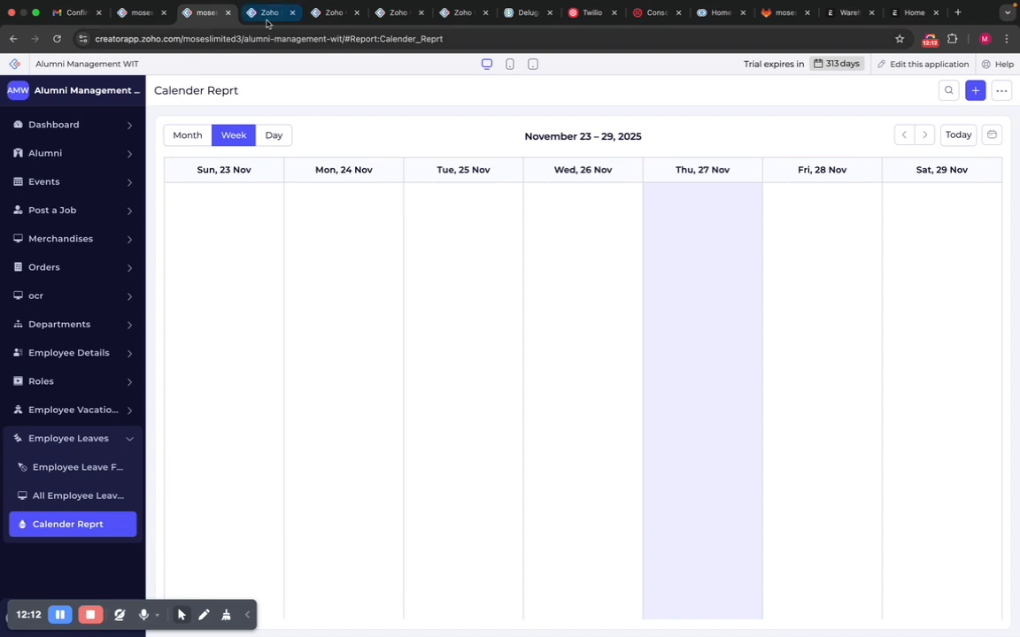
Set the default view of Calender Reprt to Month and review the available week start days
{"action": "left_click", "coordinate": [267, 20]}
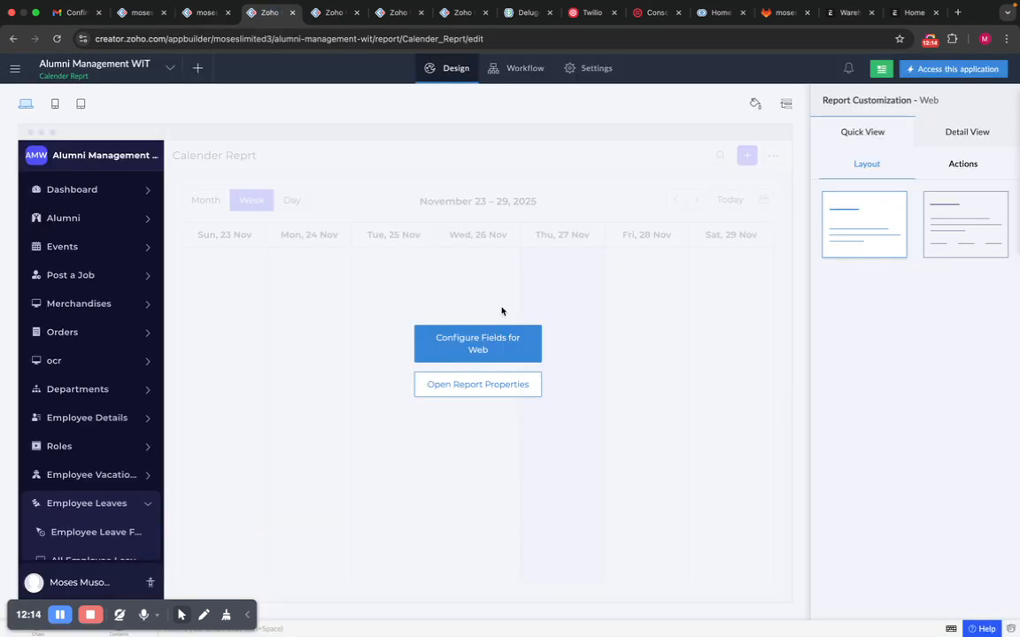
{"action": "left_click", "coordinate": [485, 347]}
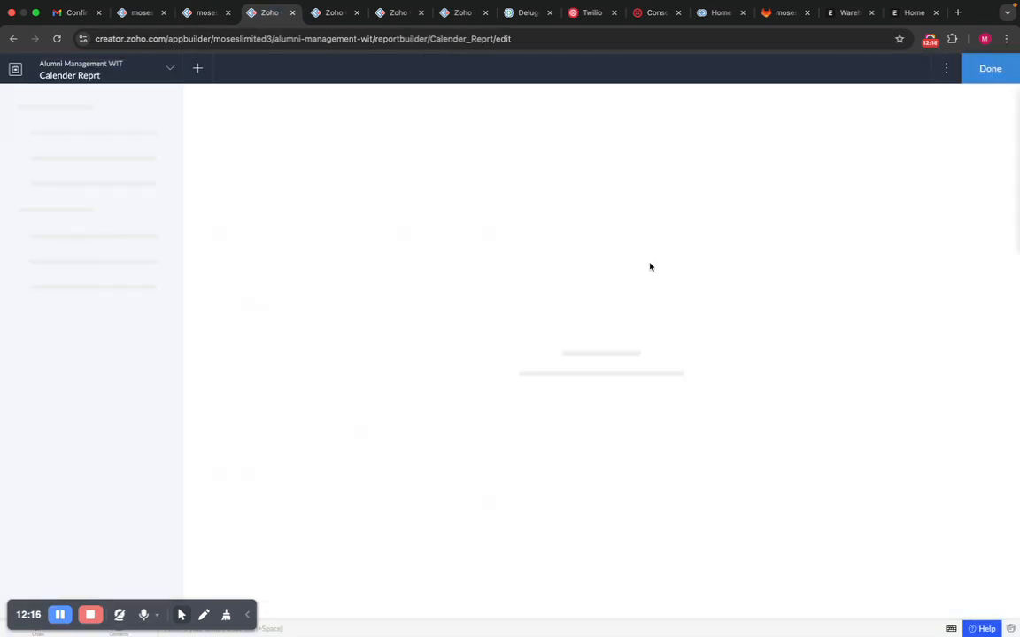
{"action": "left_click", "coordinate": [413, 391]}
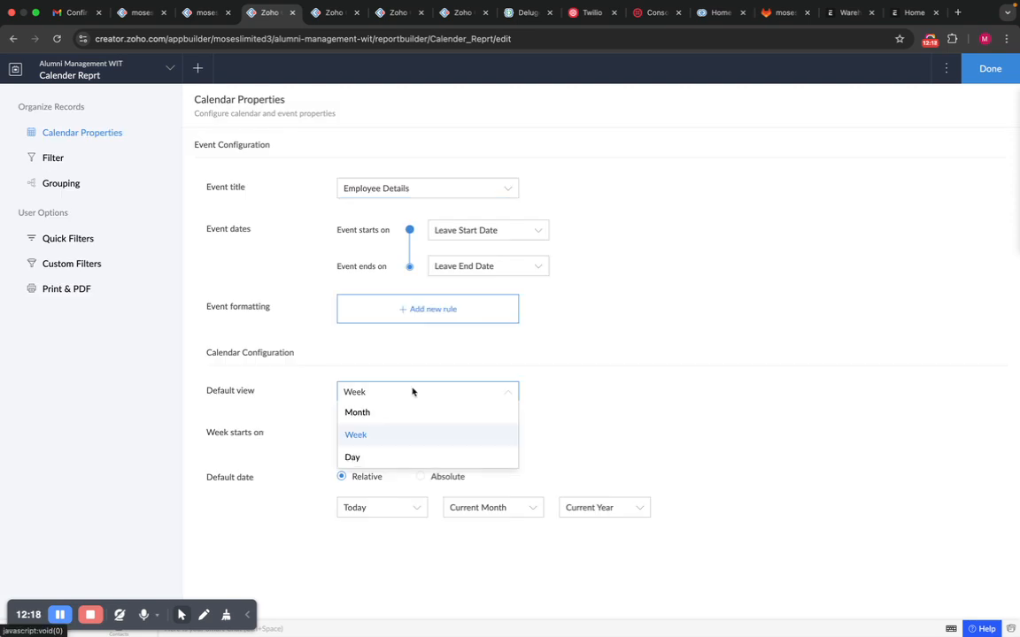
{"action": "left_click", "coordinate": [357, 413]}
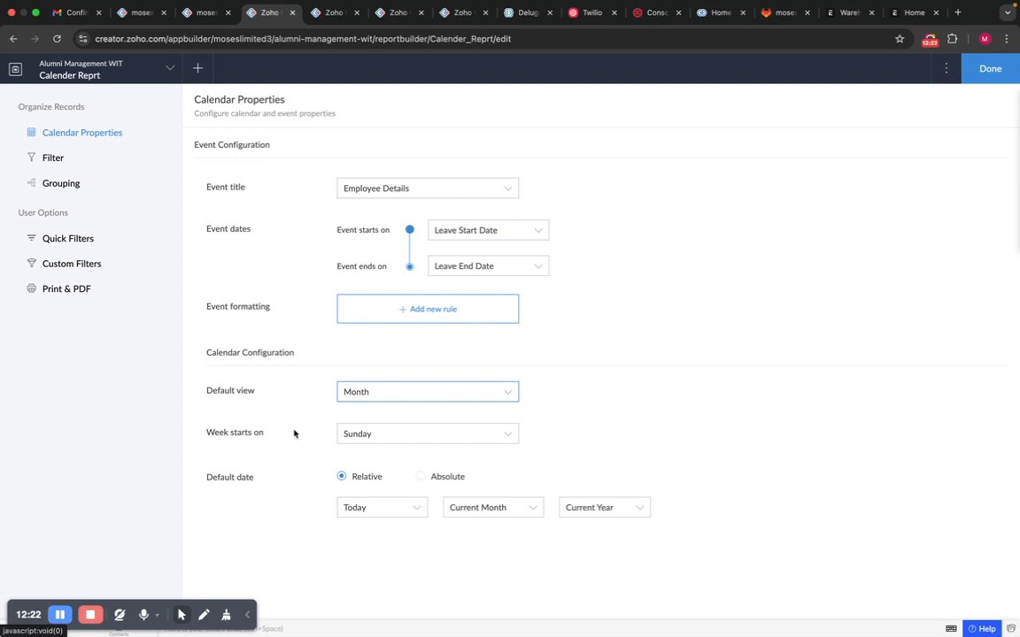
{"action": "left_click", "coordinate": [389, 435]}
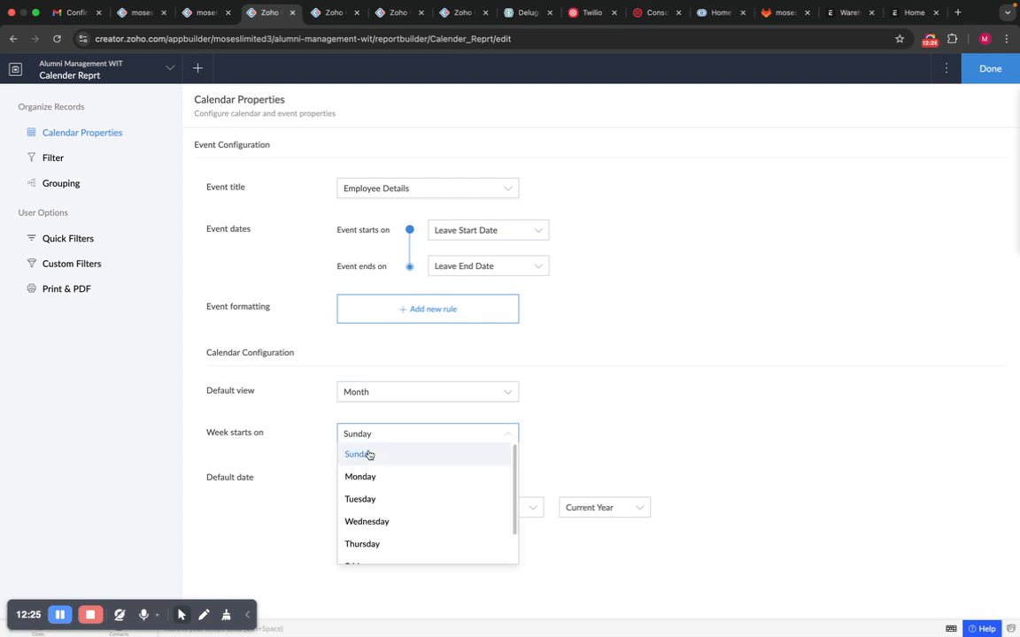
{"action": "left_click", "coordinate": [558, 434]}
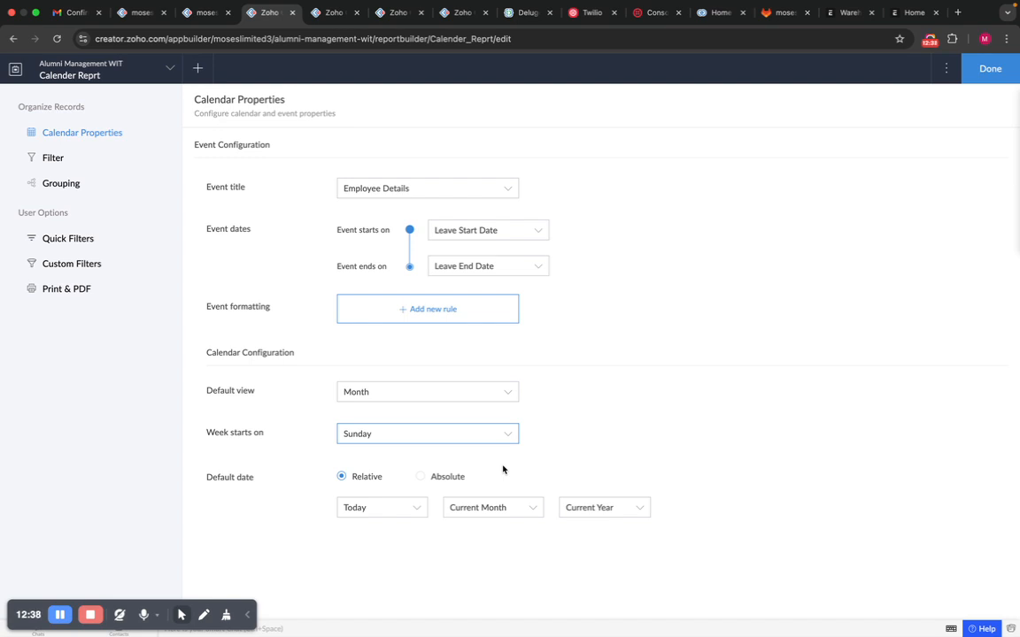
Reload the live calendar and compare its Month and Week views, ending on Month
{"action": "left_click", "coordinate": [201, 13]}
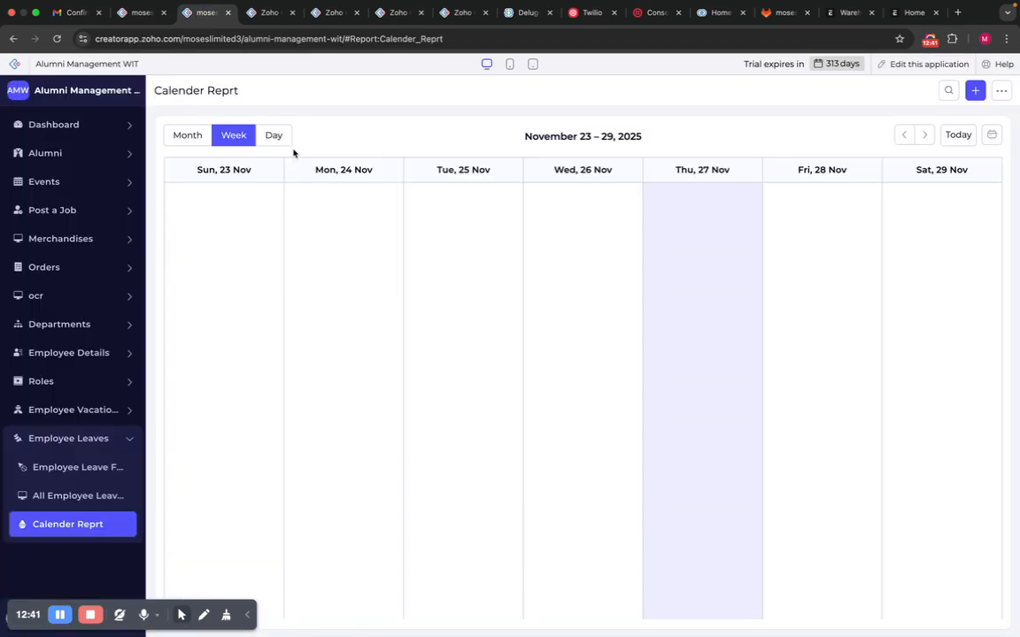
{"action": "left_click", "coordinate": [105, 91]}
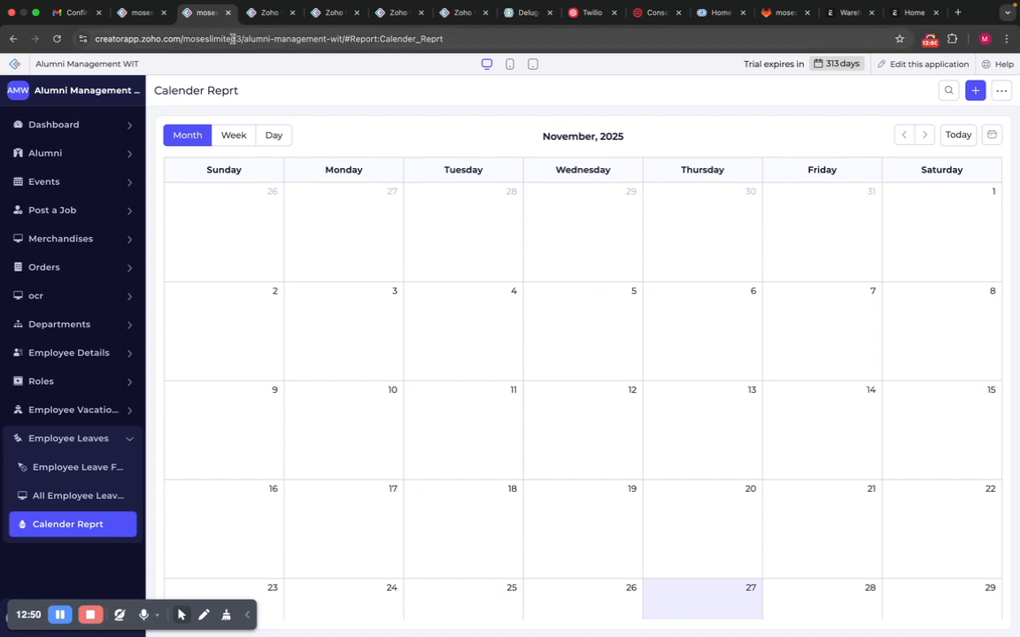
{"action": "left_click", "coordinate": [241, 134]}
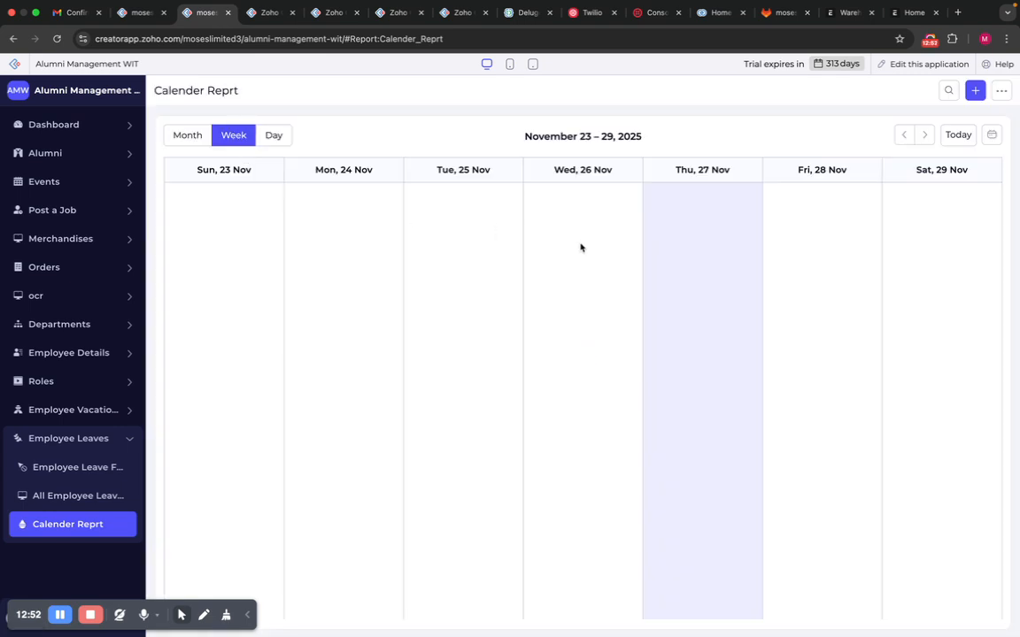
{"action": "left_click", "coordinate": [188, 138]}
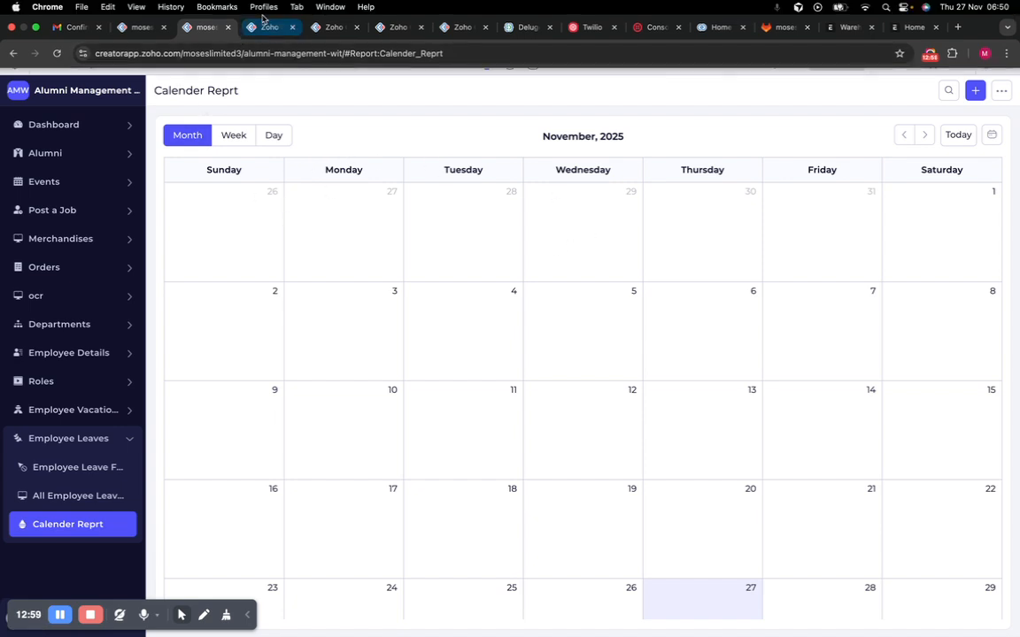
Set the calendar report's default date to the absolute date 01-Dec-2025 and finish editing its properties
{"action": "left_click", "coordinate": [266, 28]}
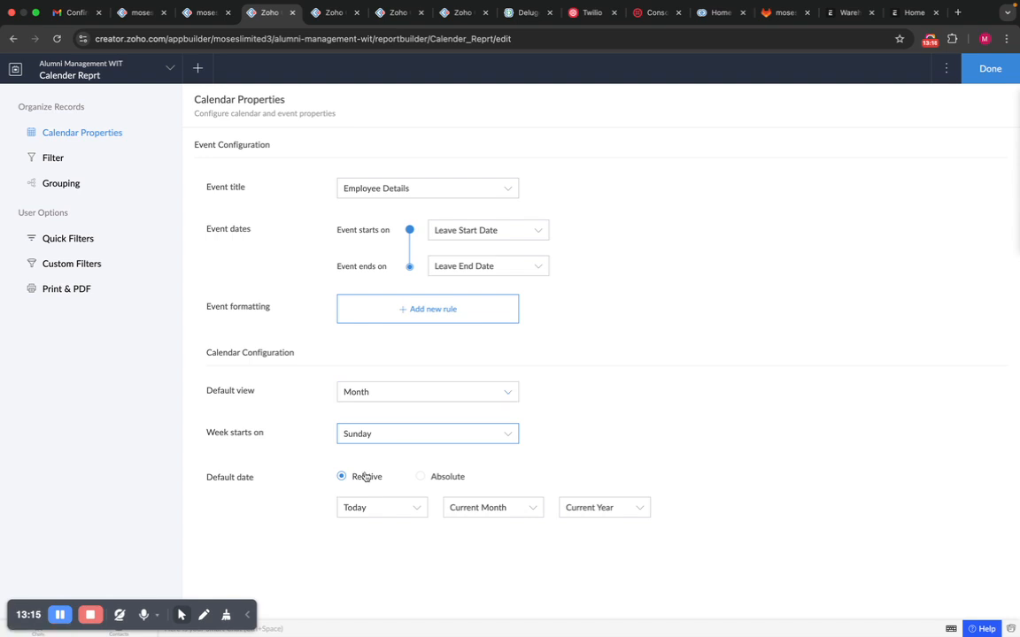
{"action": "left_click", "coordinate": [421, 477]}
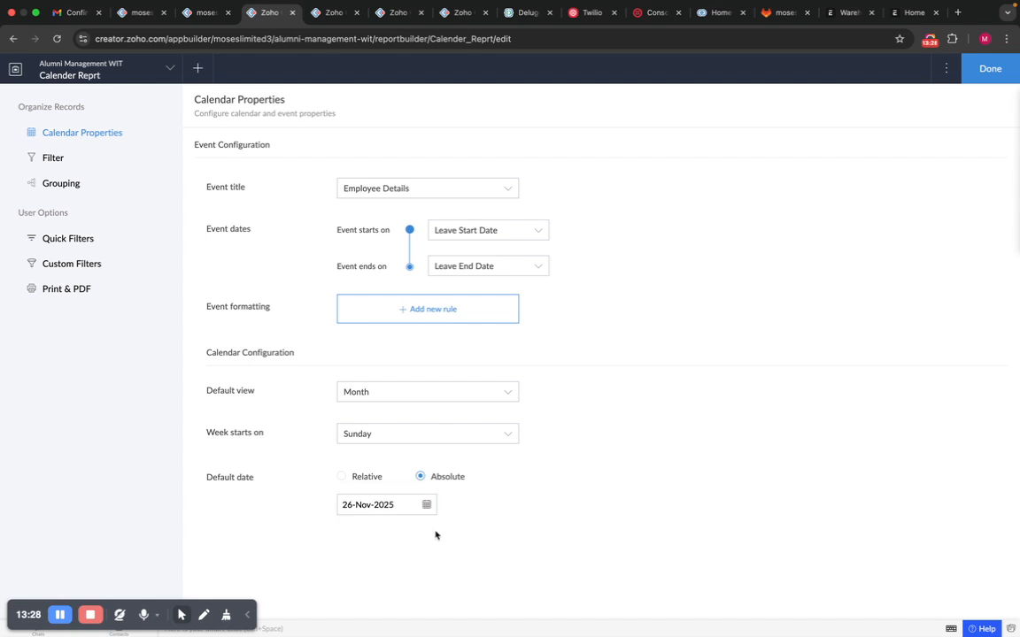
{"action": "left_click", "coordinate": [392, 506]}
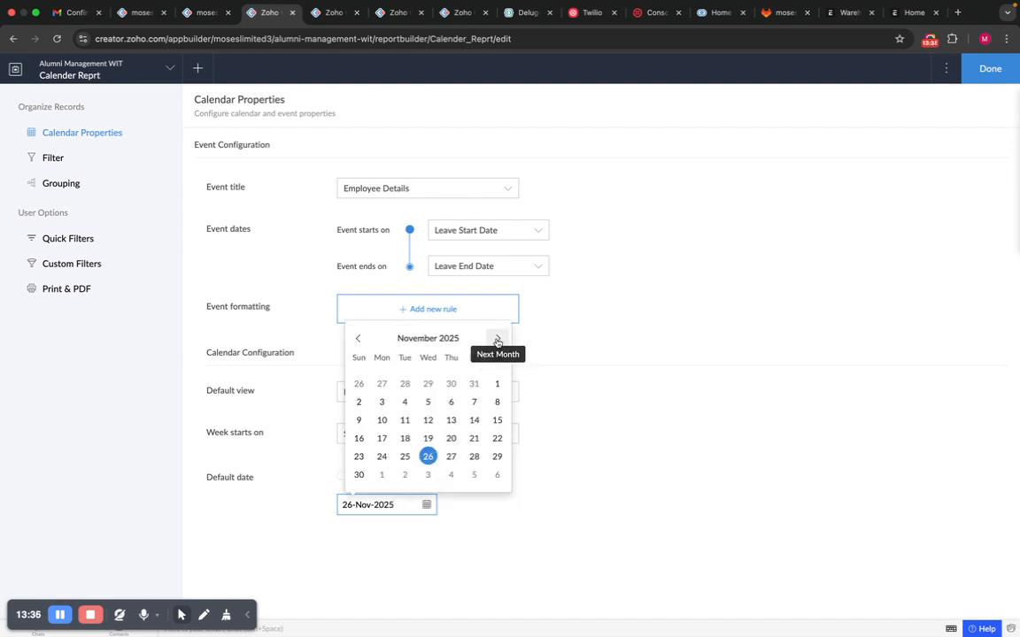
{"action": "left_click", "coordinate": [497, 340]}
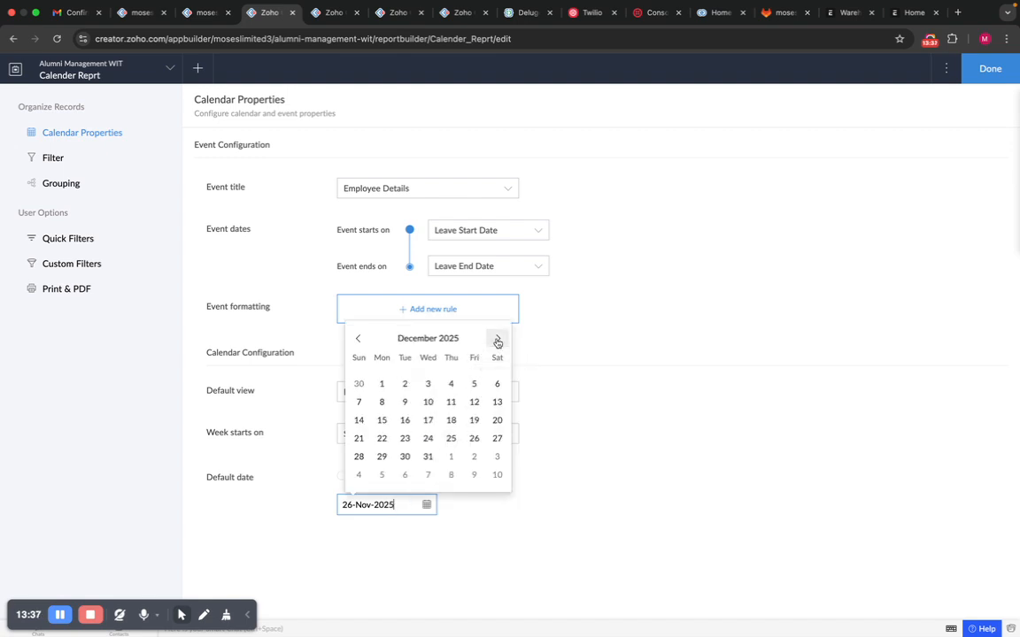
{"action": "left_click", "coordinate": [381, 384]}
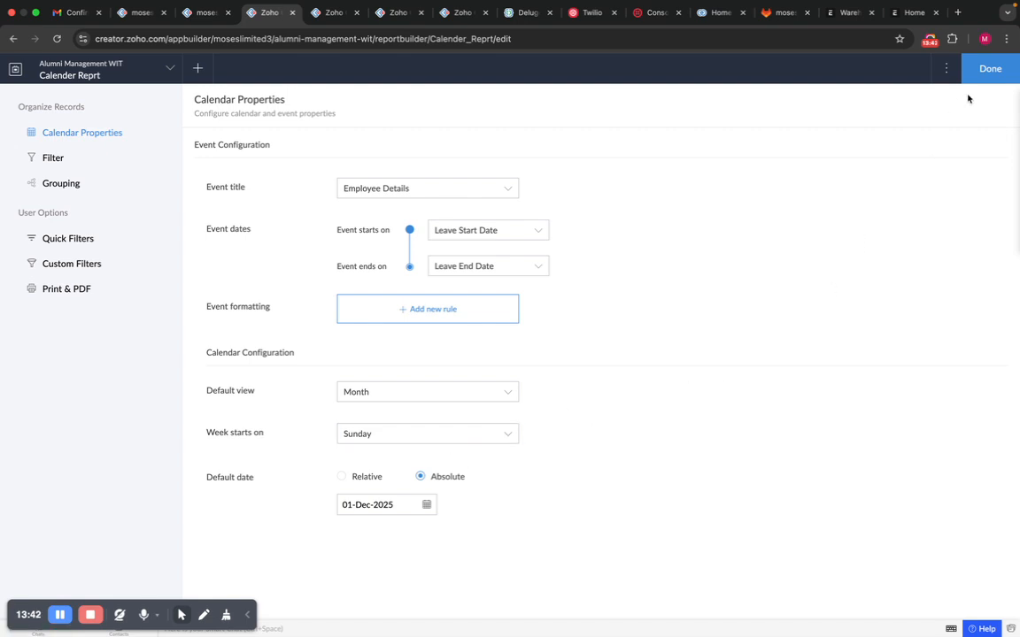
{"action": "left_click", "coordinate": [984, 69]}
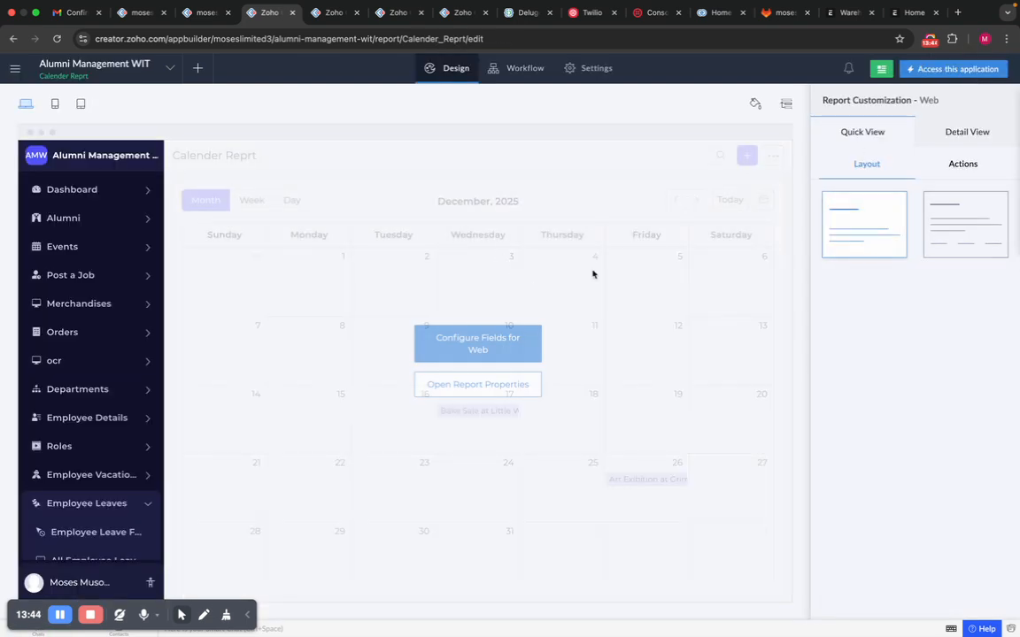
Check the live calendar, then switch the default date in Calender Reprt's properties to Relative: Today, Current Month, Current Year
{"action": "left_click", "coordinate": [204, 13]}
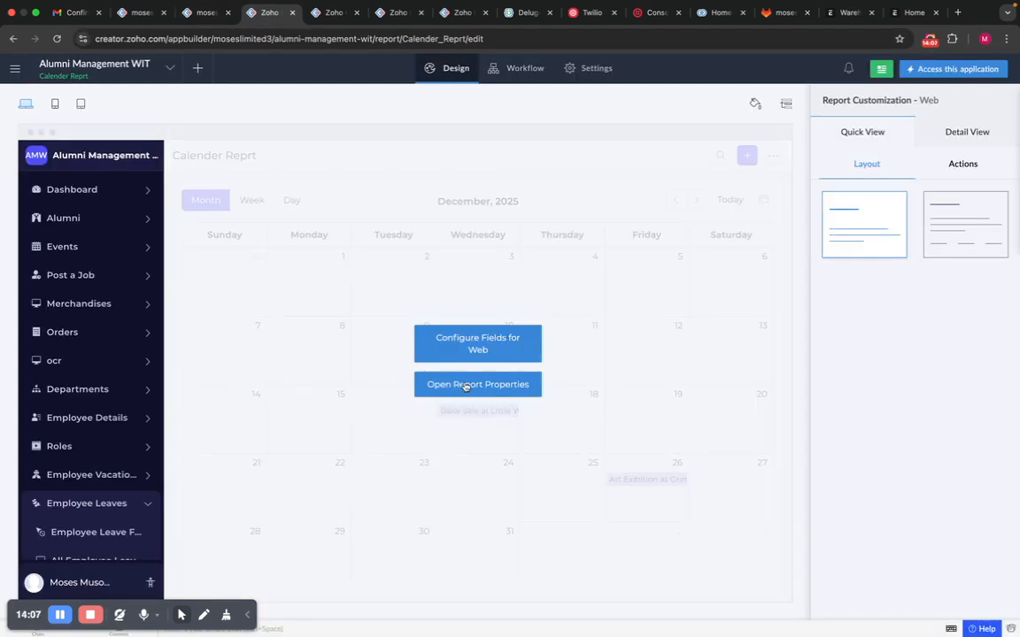
{"action": "left_click", "coordinate": [467, 387]}
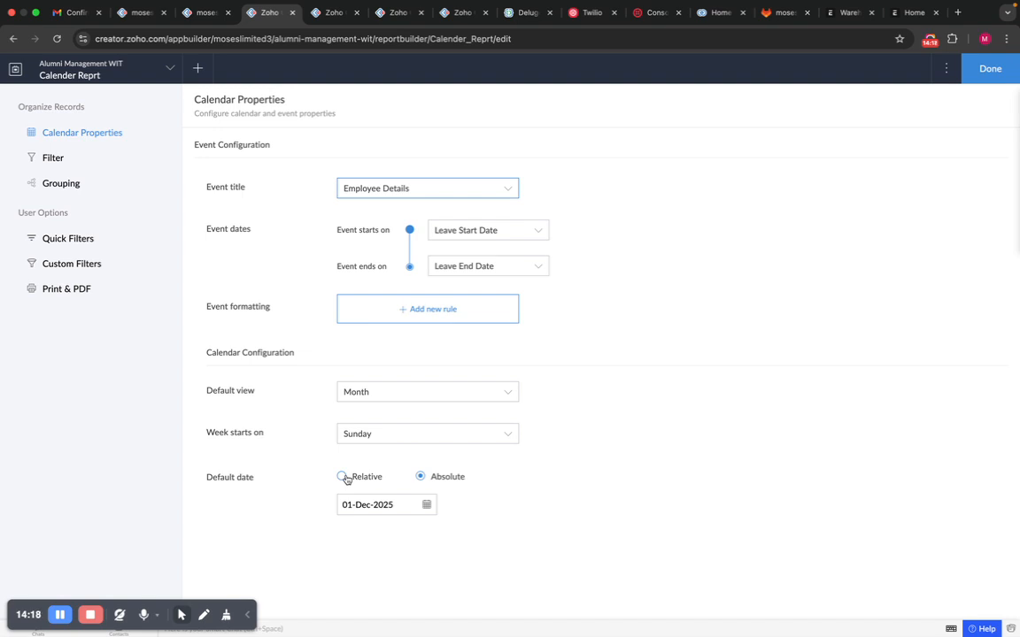
{"action": "left_click", "coordinate": [343, 477]}
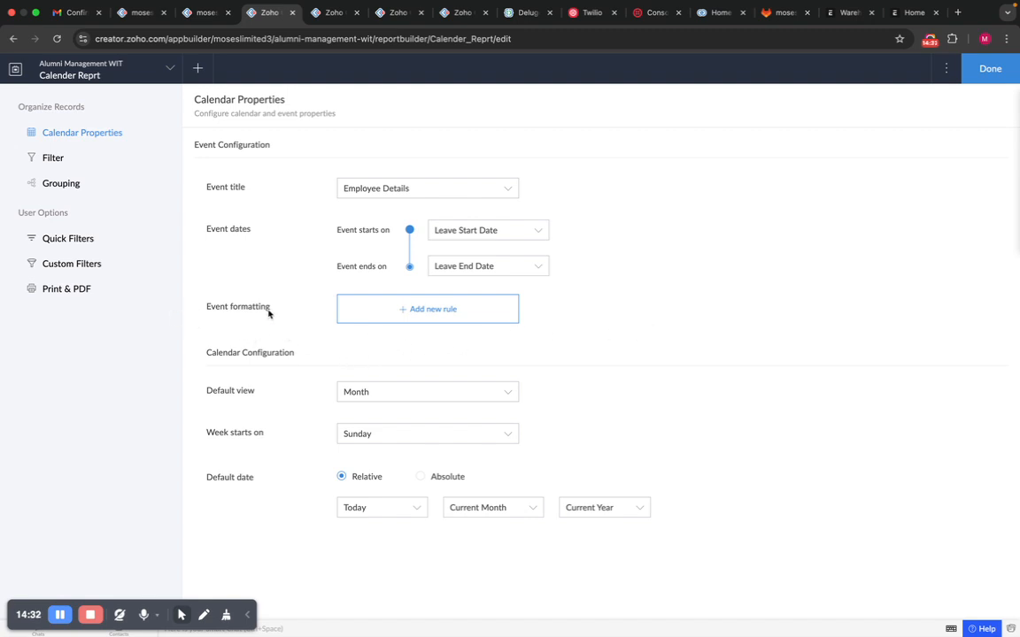
Check the event bars in the live calendar, then start an event formatting rule from the solid green template
{"action": "left_click", "coordinate": [204, 13]}
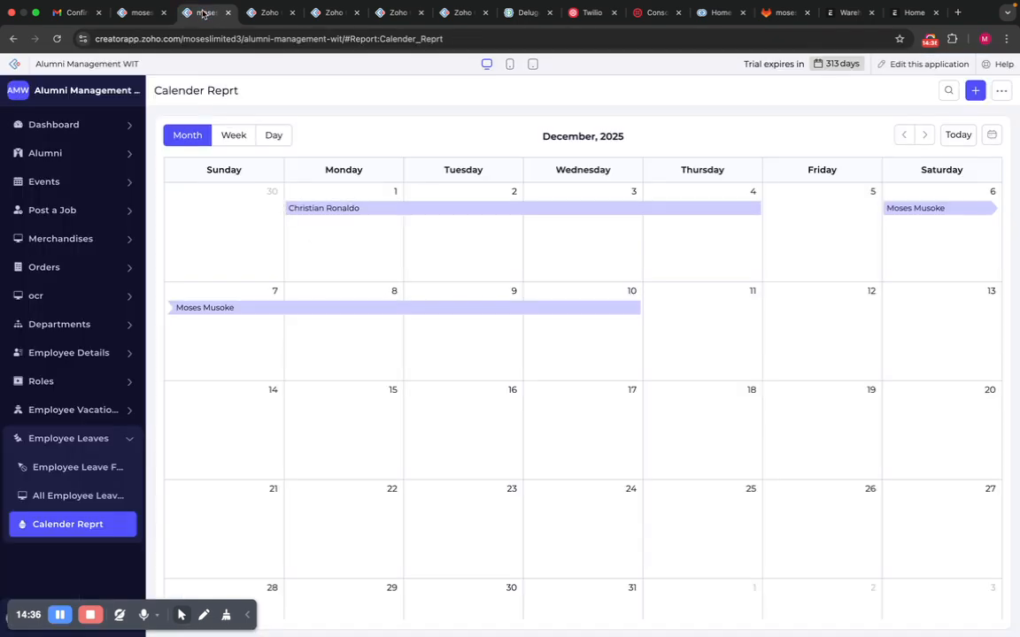
{"action": "left_click", "coordinate": [263, 14]}
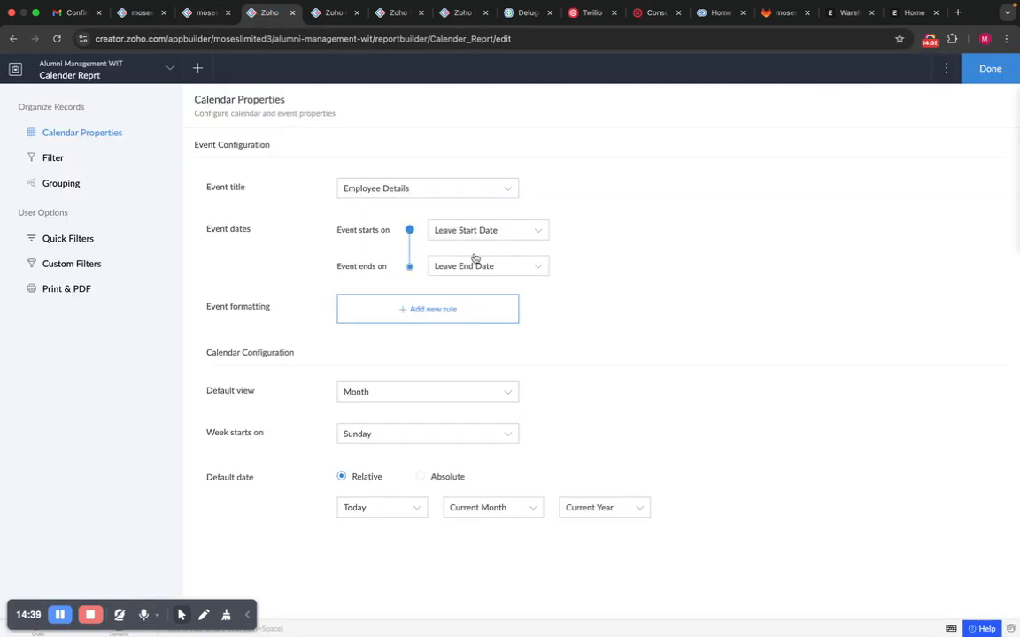
{"action": "left_click", "coordinate": [449, 309]}
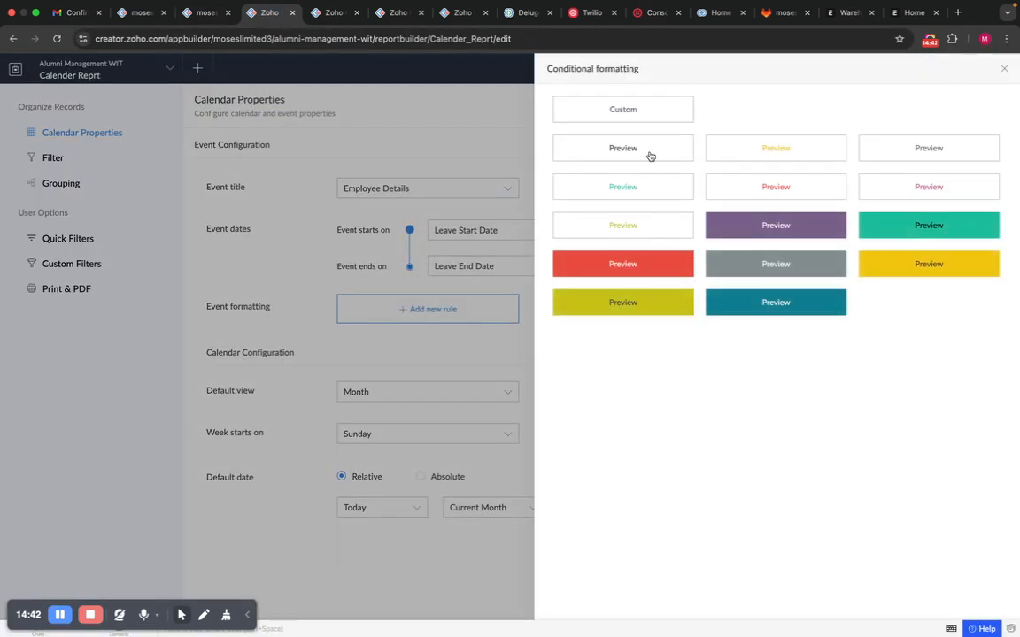
{"action": "left_click", "coordinate": [875, 224]}
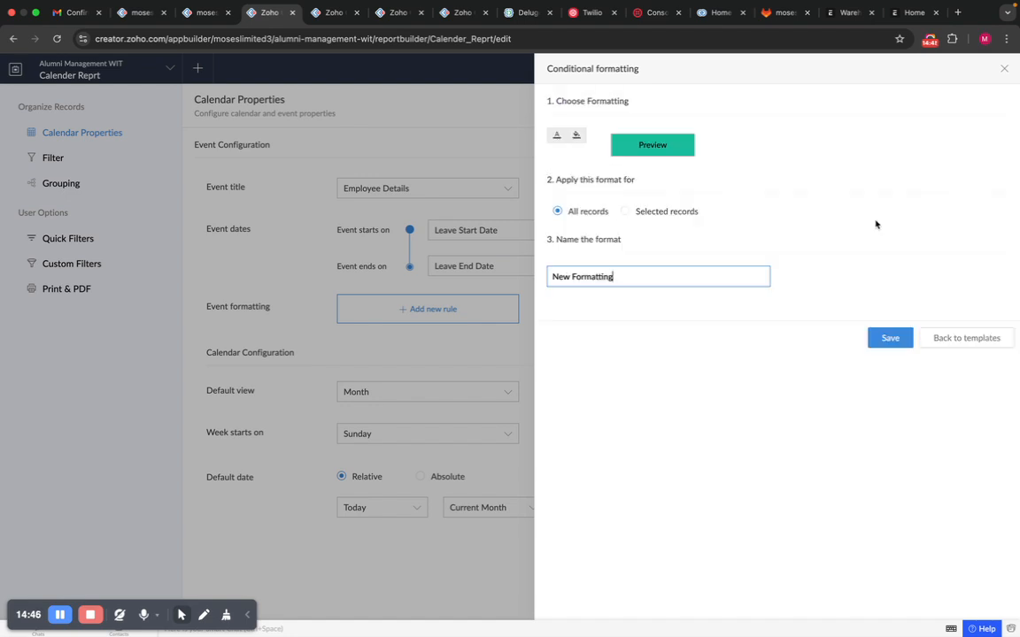
Apply the green format only to selected records where Vacation Days is greater than 3
{"action": "left_click", "coordinate": [625, 212]}
{"action": "left_click", "coordinate": [639, 237]}
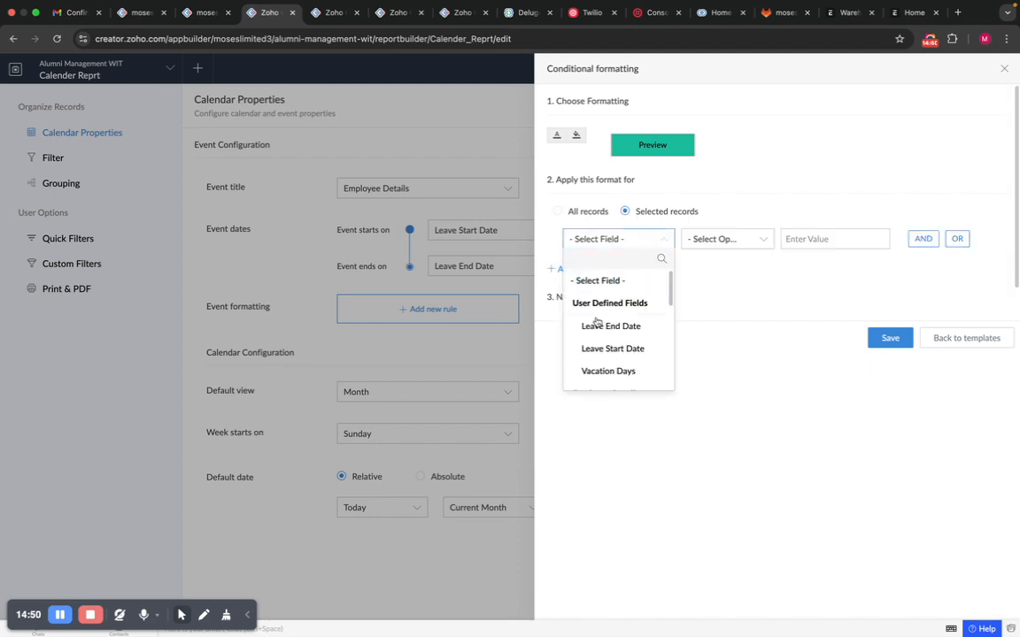
{"action": "scroll", "coordinate": [620, 340], "scroll_direction": "down", "scroll_amount": 1}
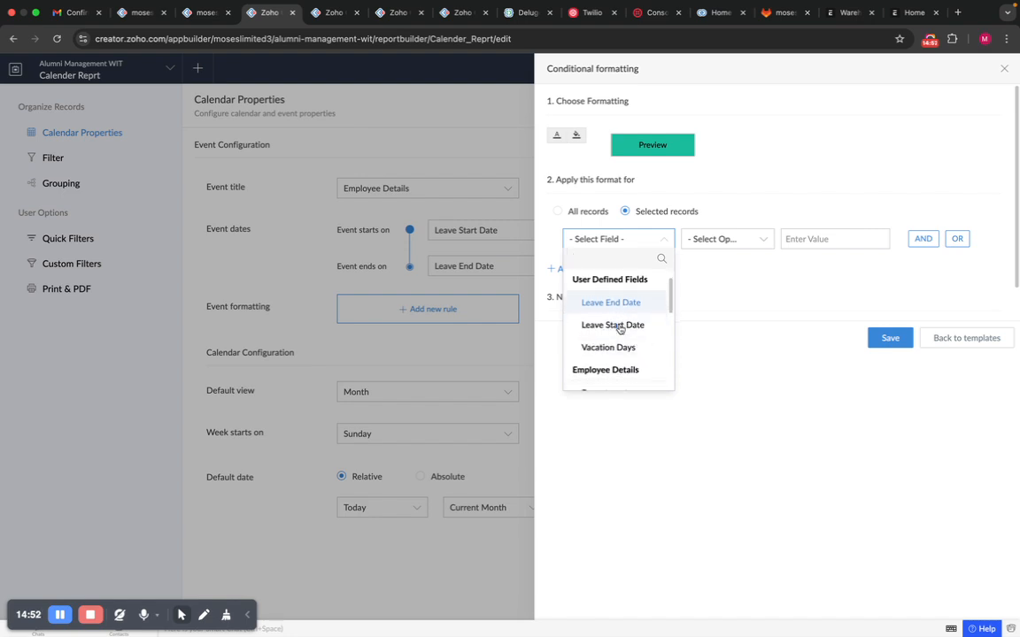
{"action": "left_click", "coordinate": [618, 345]}
{"action": "left_click", "coordinate": [728, 241]}
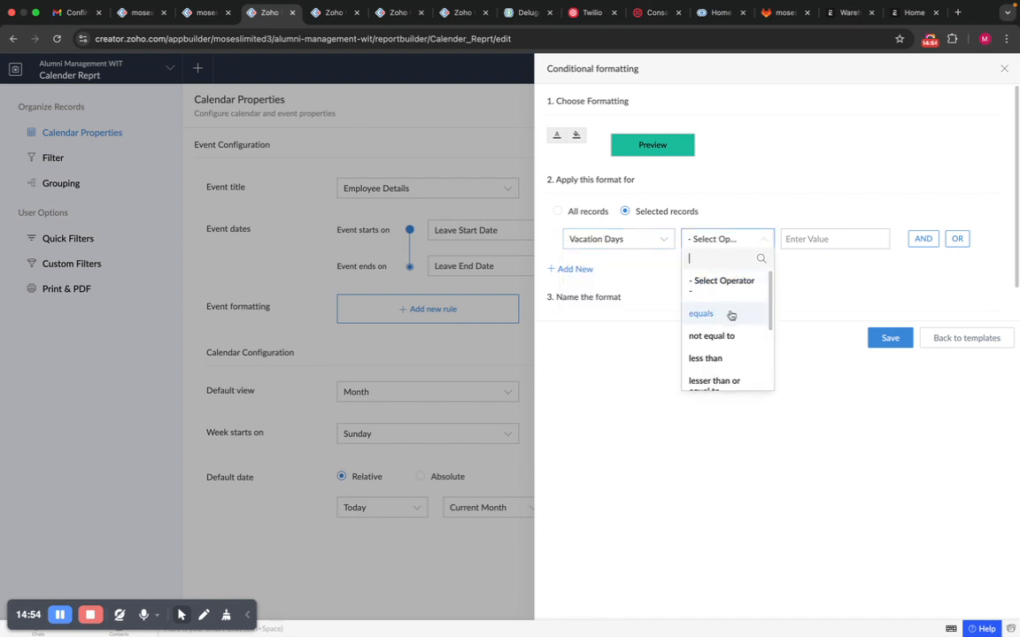
{"action": "left_click", "coordinate": [724, 358]}
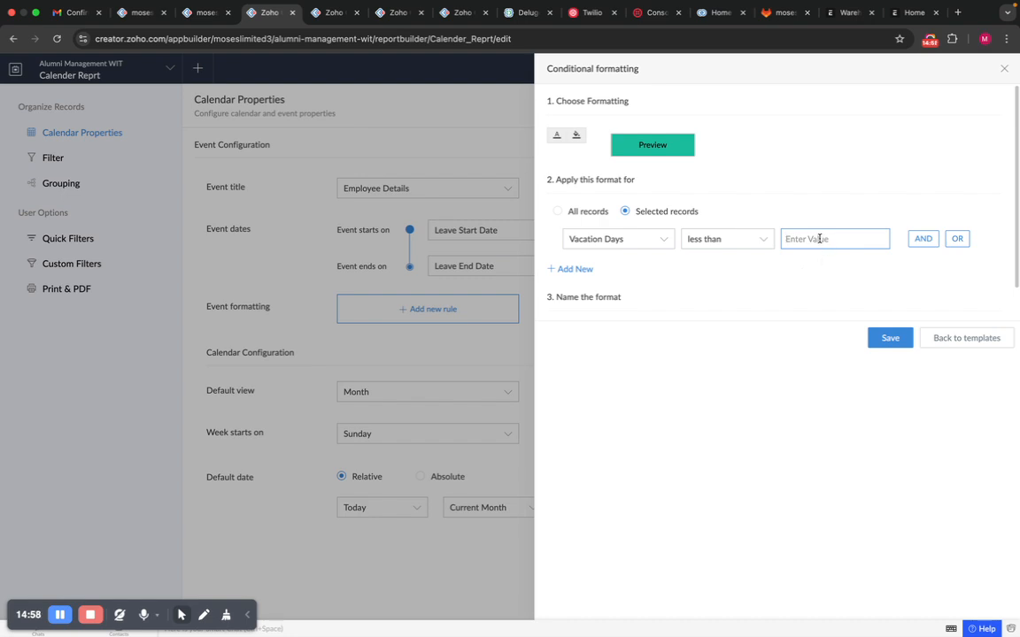
{"action": "left_click", "coordinate": [721, 239]}
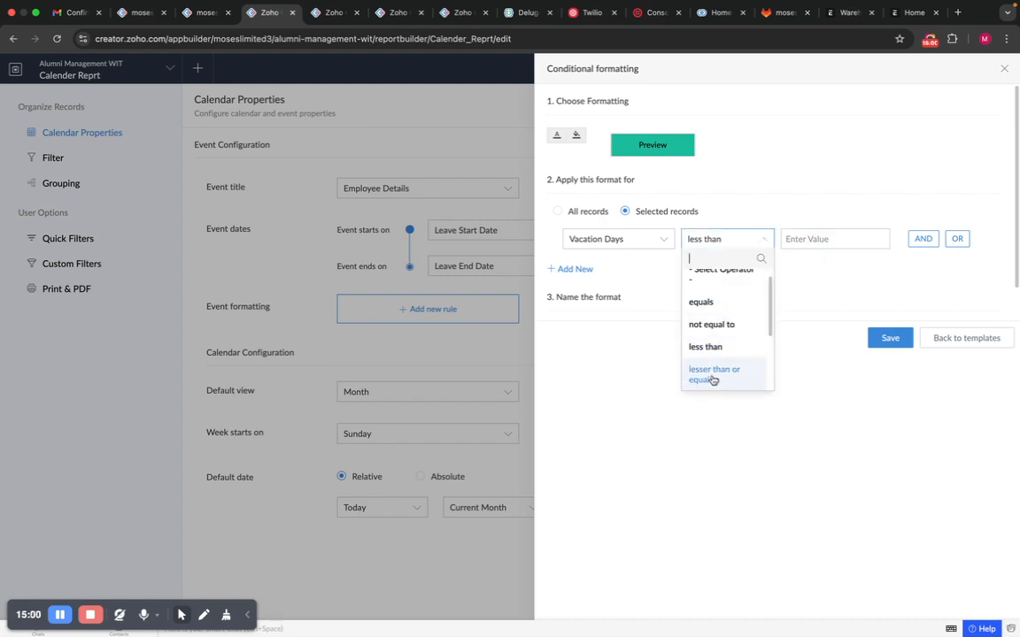
{"action": "scroll", "coordinate": [714, 377], "scroll_direction": "down", "scroll_amount": 2}
{"action": "scroll", "coordinate": [717, 359], "scroll_direction": "down", "scroll_amount": 1}
{"action": "left_click", "coordinate": [724, 337]}
{"action": "left_click", "coordinate": [825, 237]}
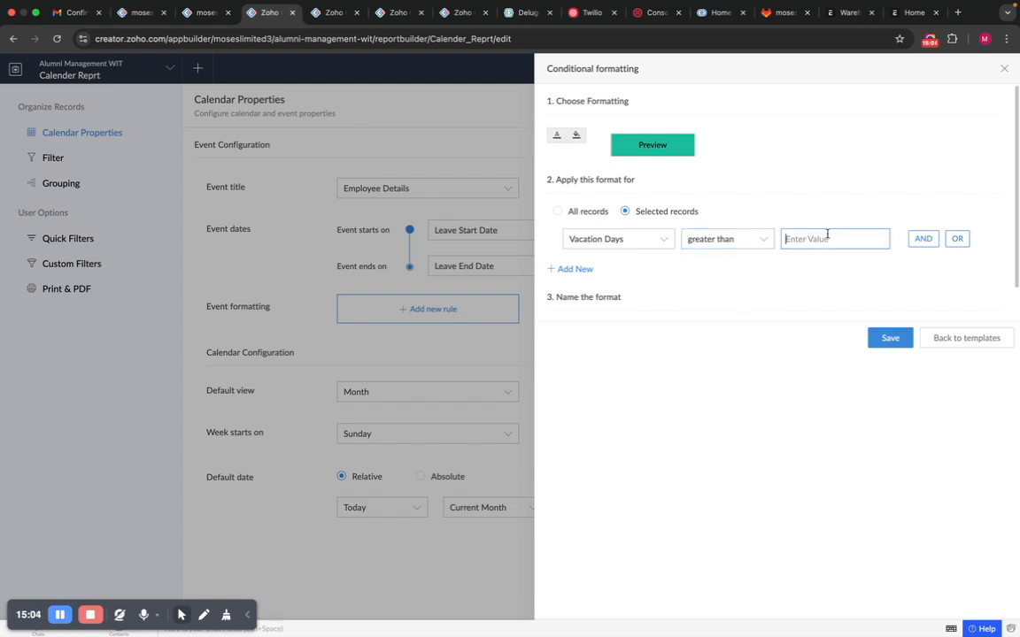
{"action": "type", "text": "3"}
Name the format greenn, save the rule and finish editing the report properties
{"action": "left_click", "coordinate": [595, 297]}
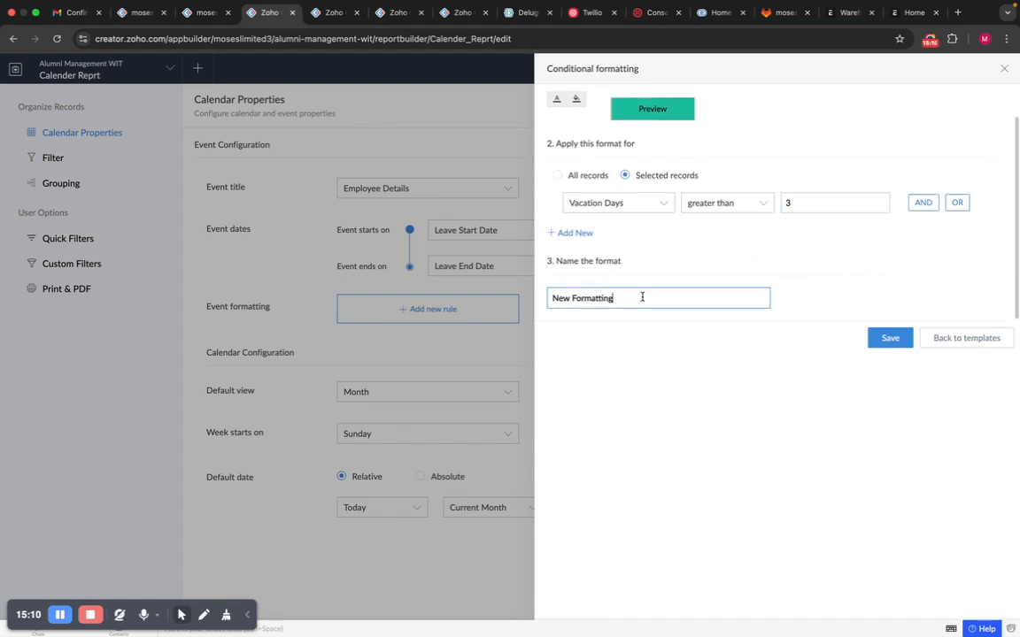
{"action": "key", "text": "super+a"}
{"action": "type", "text": "greenn"}
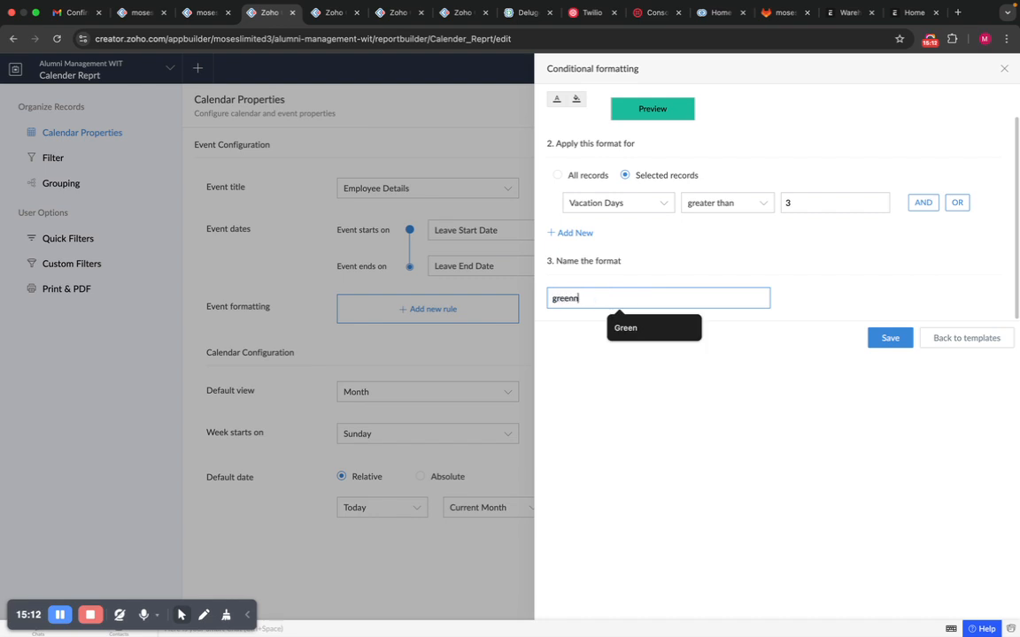
{"action": "left_click", "coordinate": [717, 218]}
{"action": "left_click", "coordinate": [890, 339]}
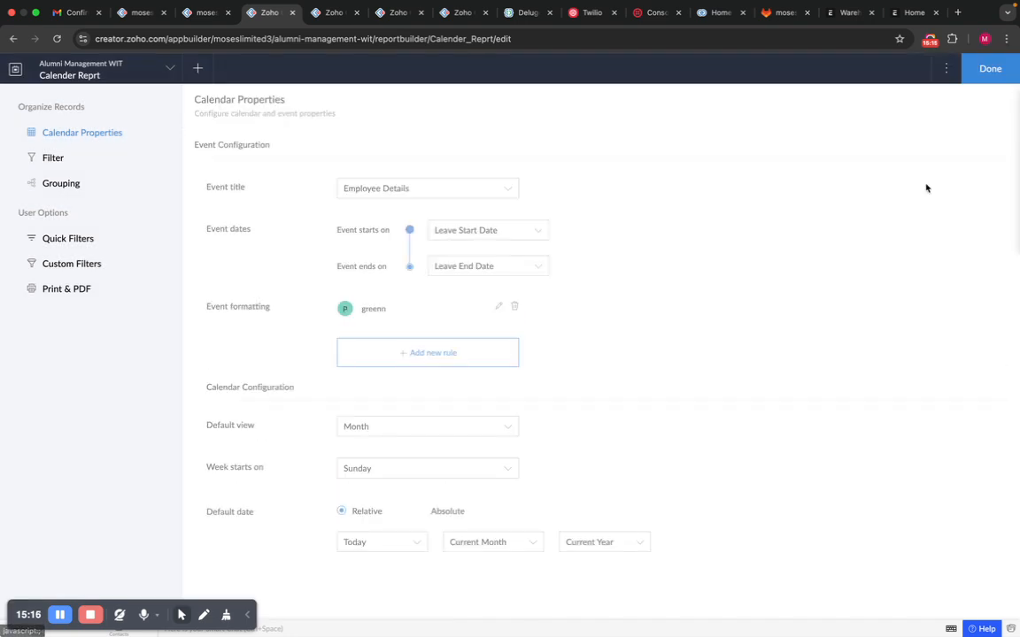
{"action": "left_click", "coordinate": [983, 82]}
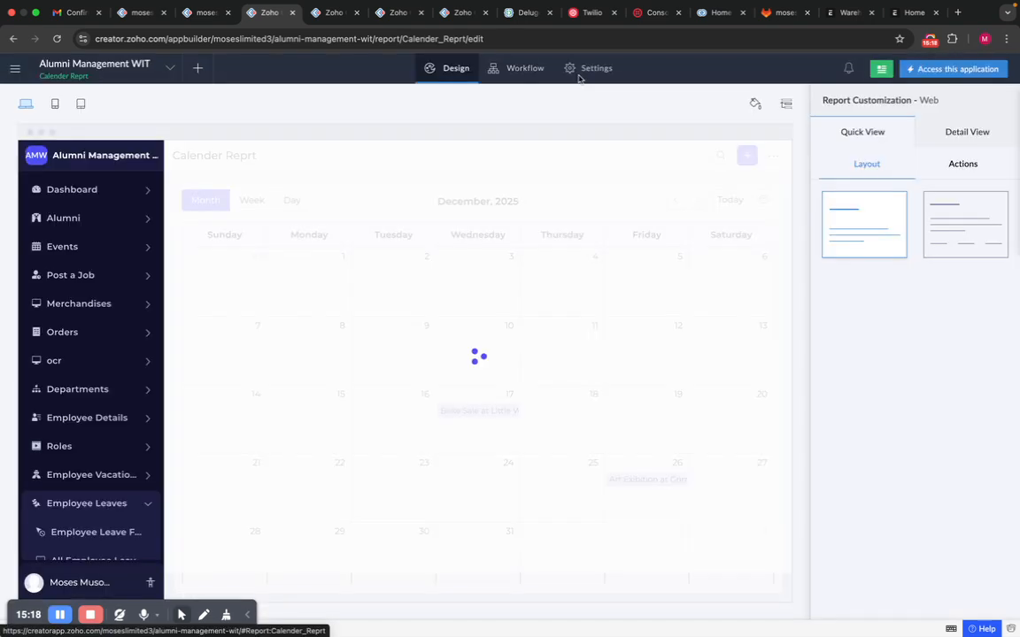
Reload the live Calender Reprt and check the event colours in December 2025
{"action": "left_click", "coordinate": [210, 13]}
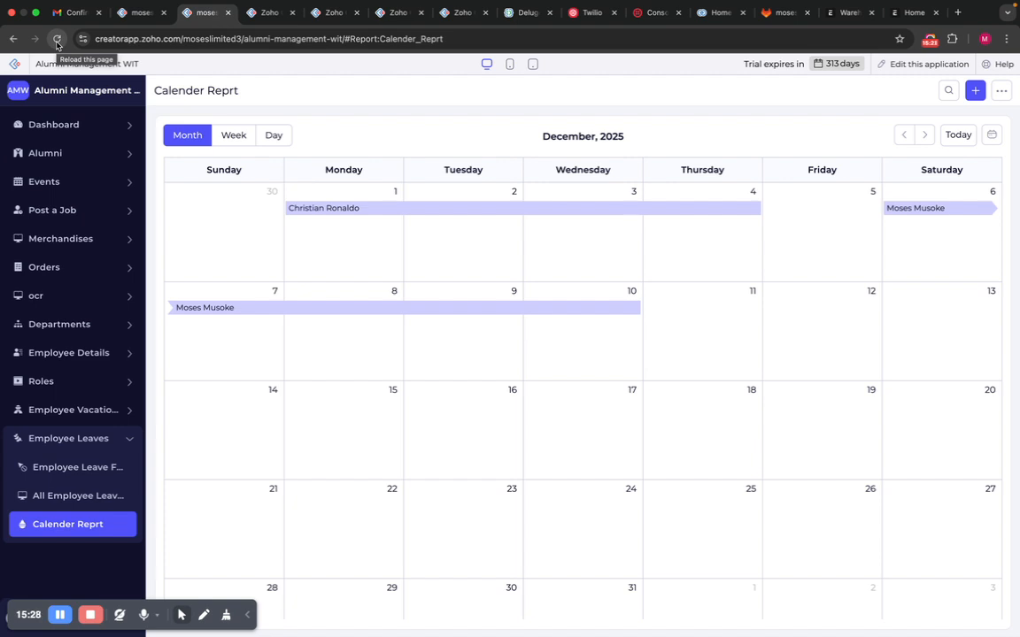
{"action": "left_click", "coordinate": [58, 39]}
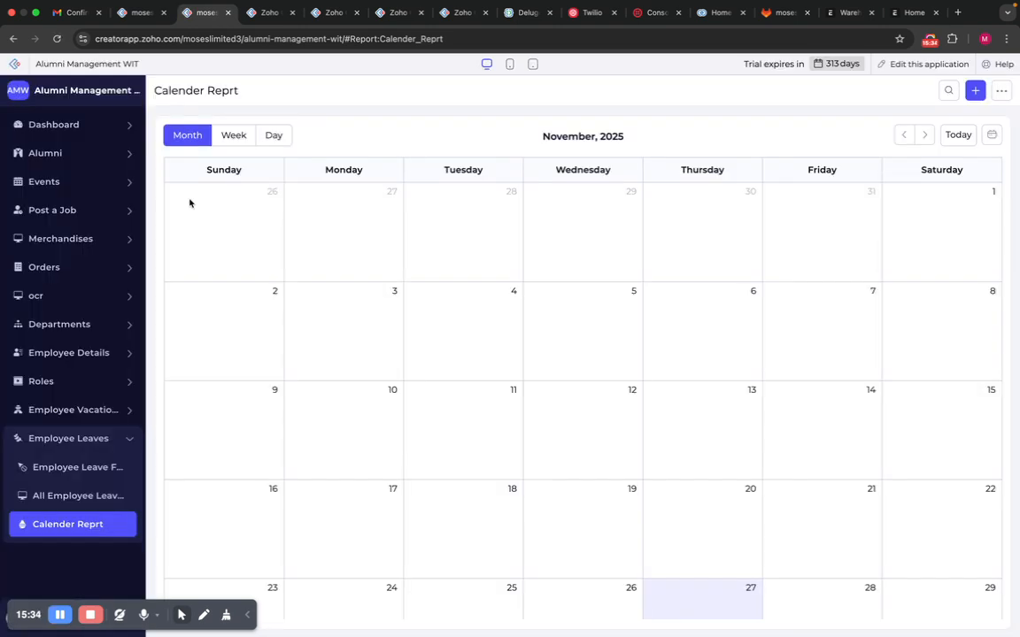
{"action": "left_click", "coordinate": [923, 136]}
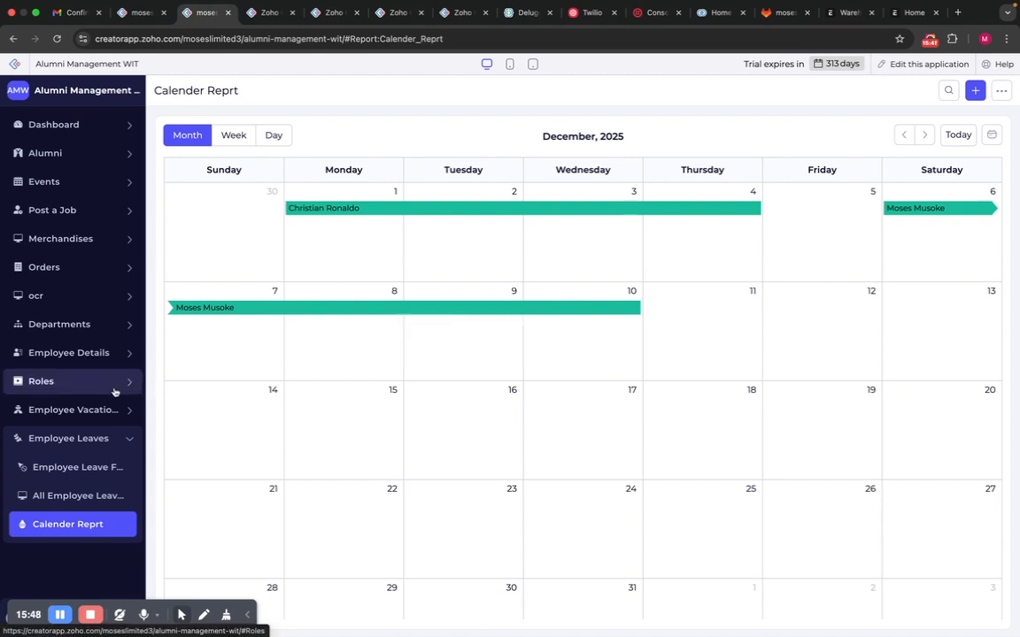
Start a new Employee Leave Form entry for the last listed employee with Leave Start Date 28-Nov-2025
{"action": "left_click", "coordinate": [62, 469]}
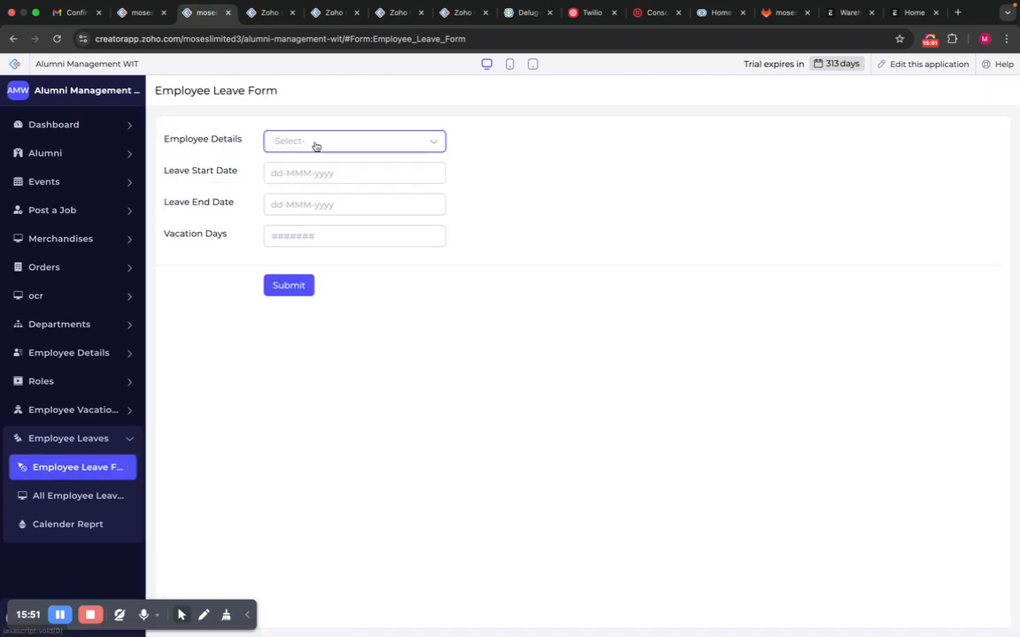
{"action": "left_click", "coordinate": [316, 143]}
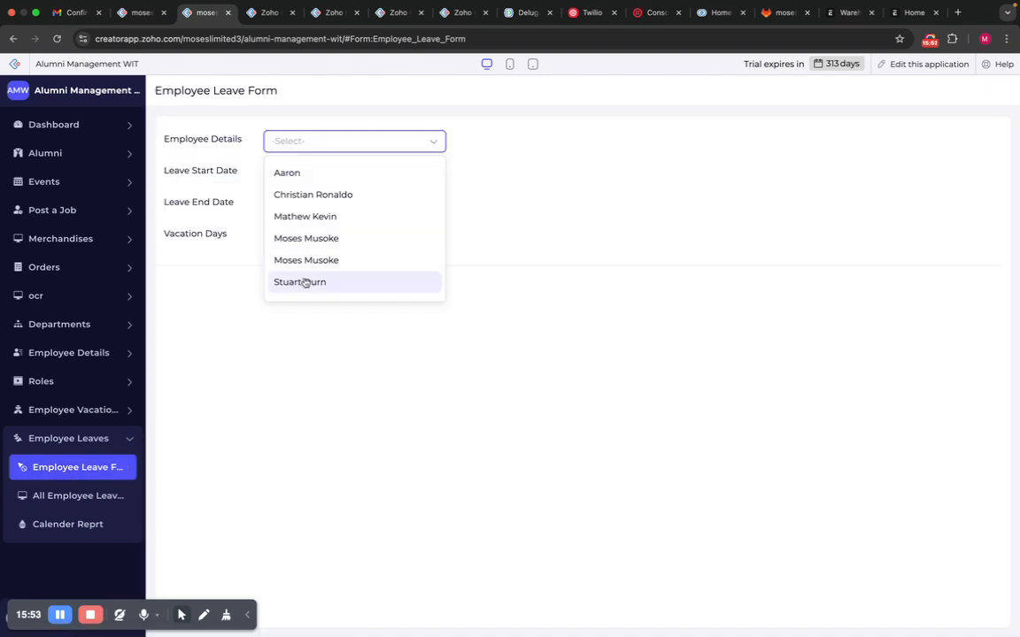
{"action": "left_click", "coordinate": [305, 283]}
{"action": "left_click", "coordinate": [309, 175]}
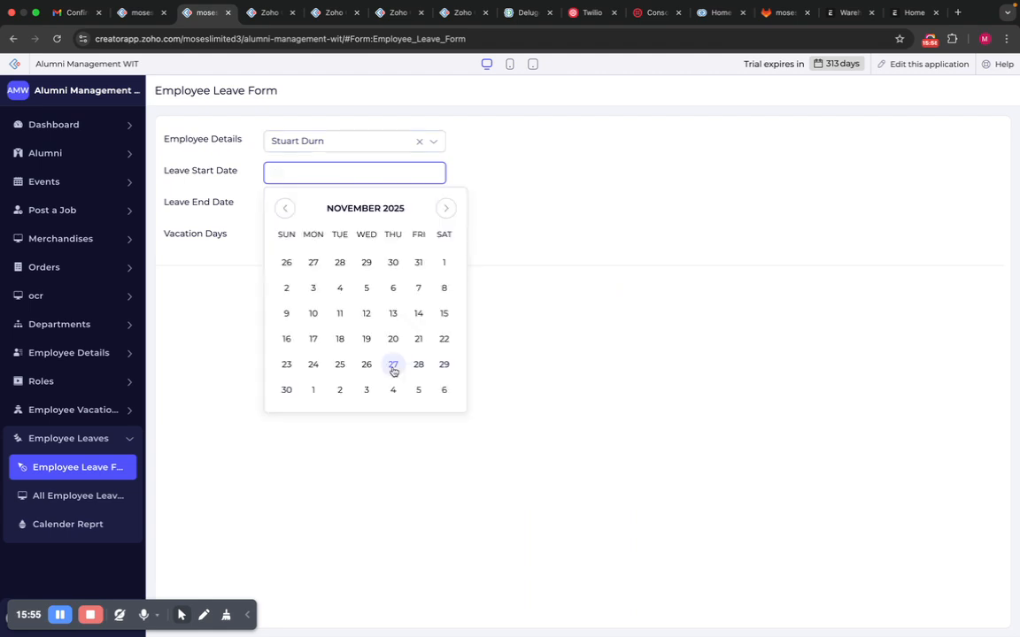
{"action": "left_click", "coordinate": [393, 367]}
{"action": "left_click", "coordinate": [418, 366]}
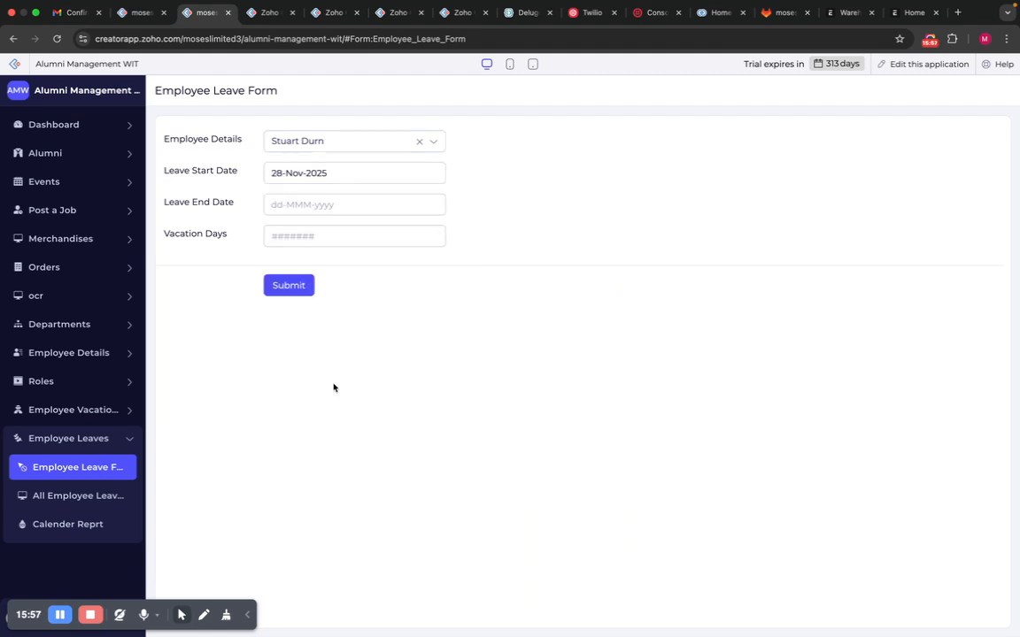
Set Leave End Date to 29-Nov-2025 and Vacation Days to 2, and submit the leave
{"action": "left_click", "coordinate": [317, 208]}
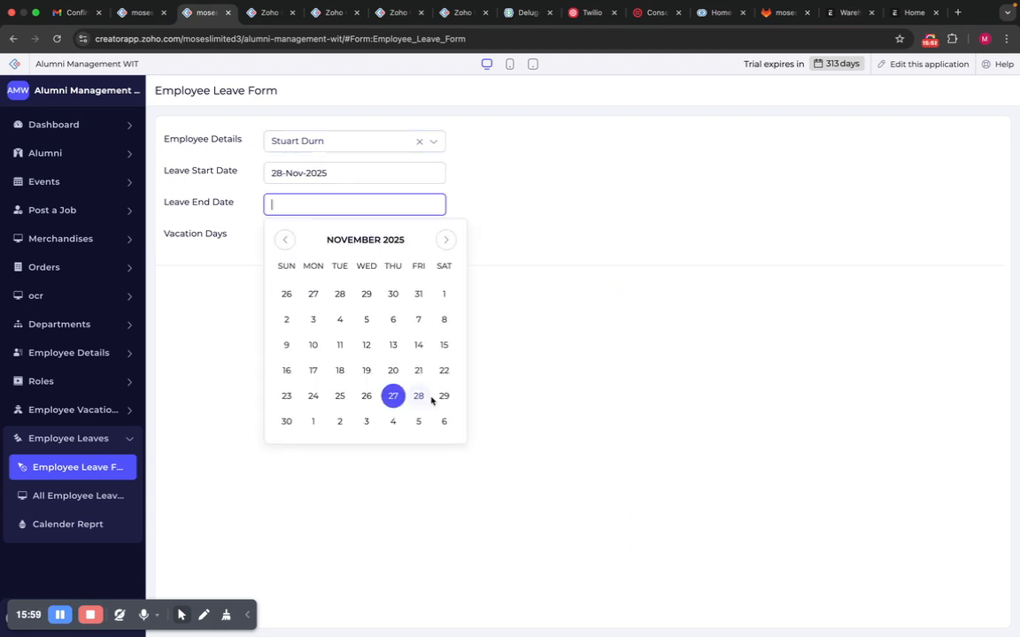
{"action": "left_click", "coordinate": [438, 397]}
{"action": "left_click", "coordinate": [324, 236]}
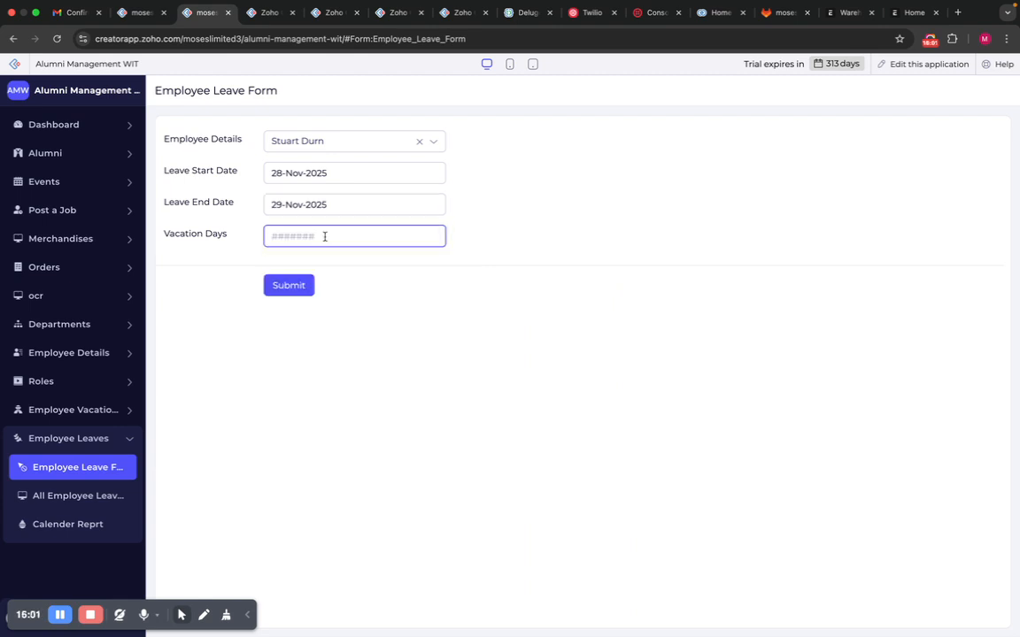
{"action": "left_click", "coordinate": [324, 236]}
{"action": "type", "text": "2"}
{"action": "key", "text": "Return"}
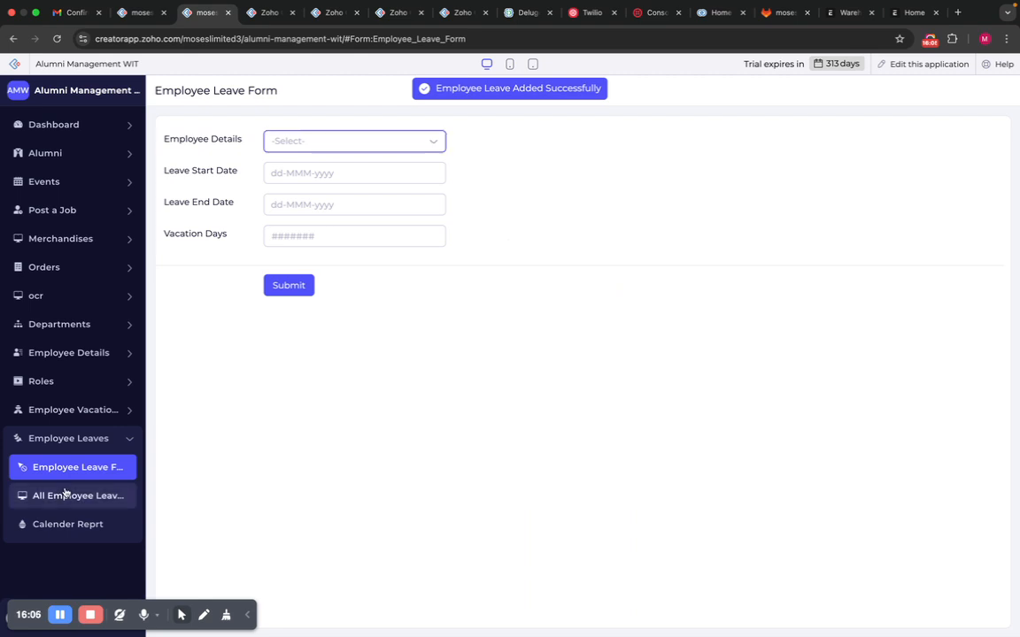
Reload Calender Reprt and compare the event colours of the December leaves with the new November leave
{"action": "left_click", "coordinate": [78, 525]}
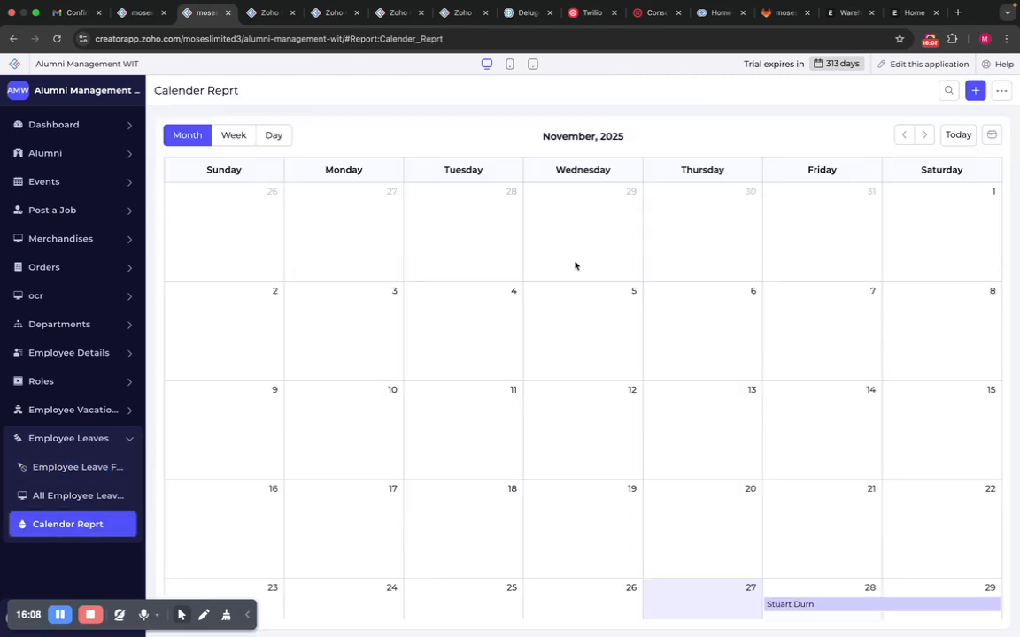
{"action": "left_click", "coordinate": [56, 40]}
{"action": "left_click", "coordinate": [924, 134]}
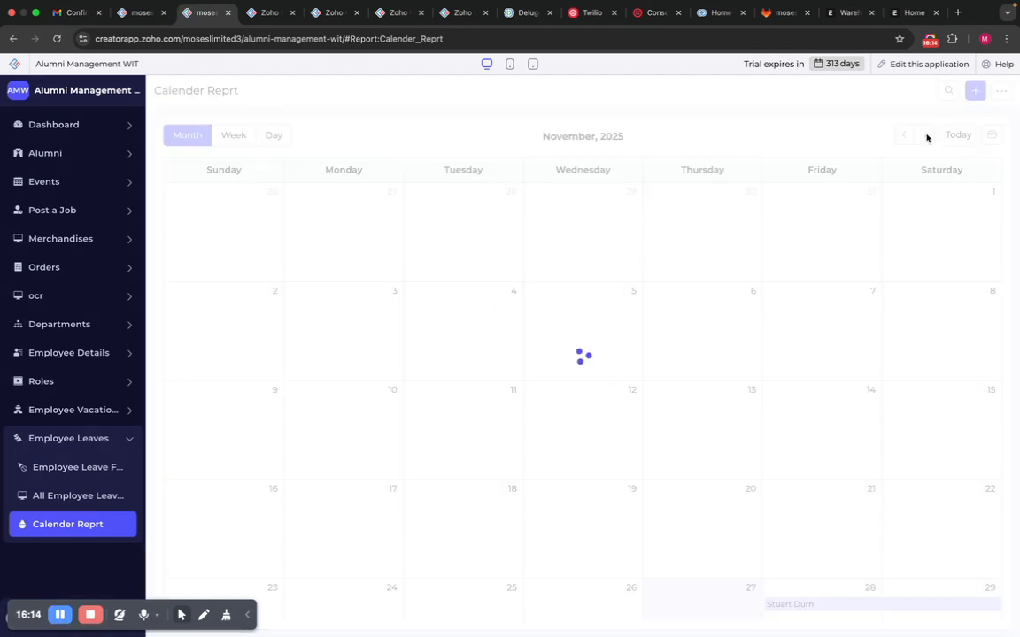
{"action": "left_click", "coordinate": [608, 309]}
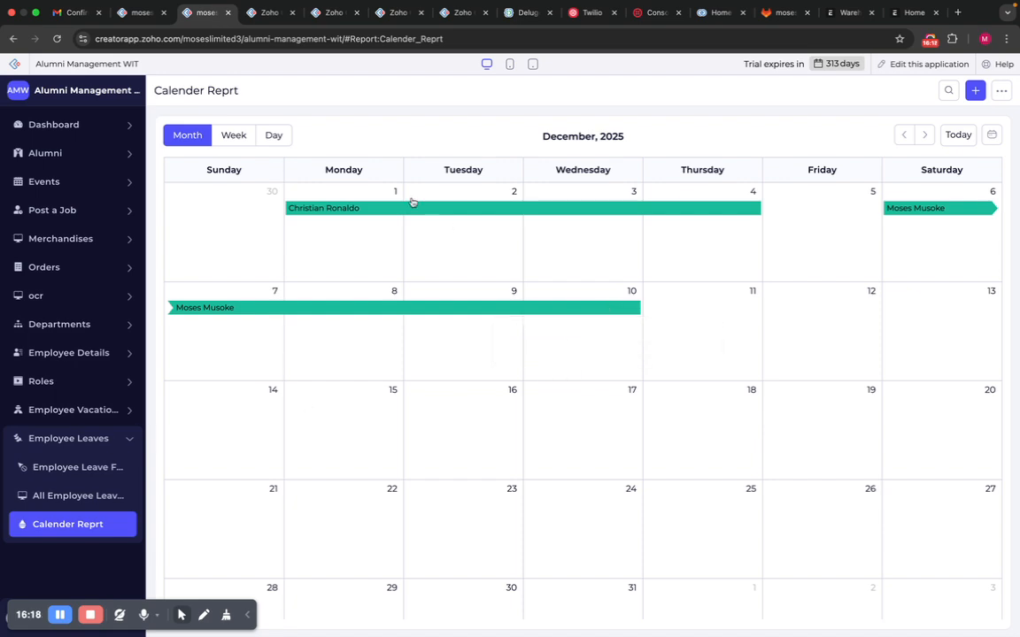
{"action": "left_click", "coordinate": [904, 134]}
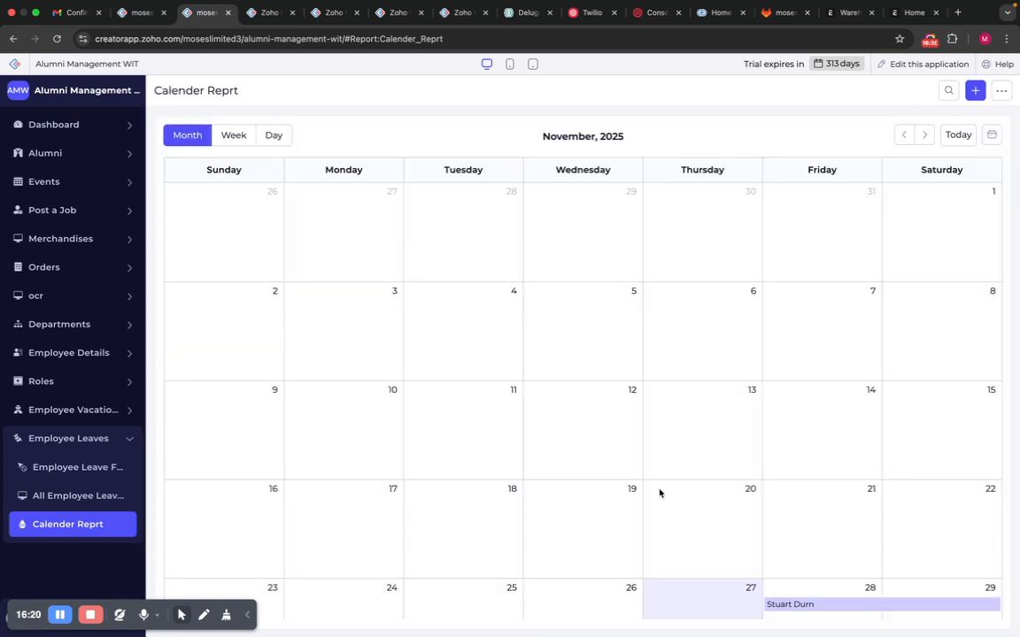
{"action": "mouse_move", "coordinate": [822, 606]}
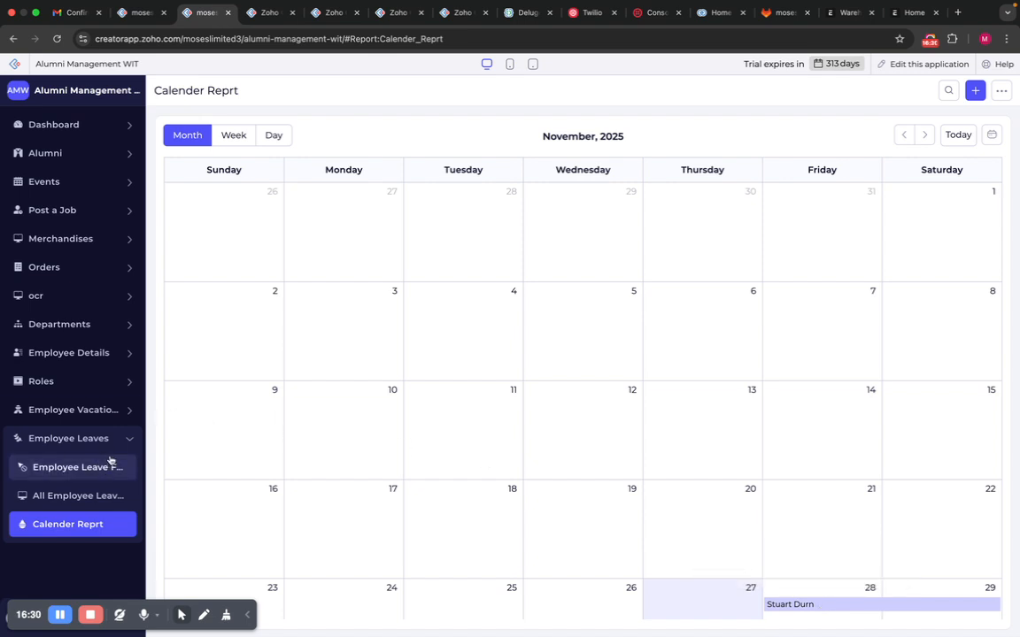
Start a new Employee Leave Form entry for the third listed employee with Leave Start Date 09-Dec-2025
{"action": "left_click", "coordinate": [87, 475]}
{"action": "left_click", "coordinate": [330, 143]}
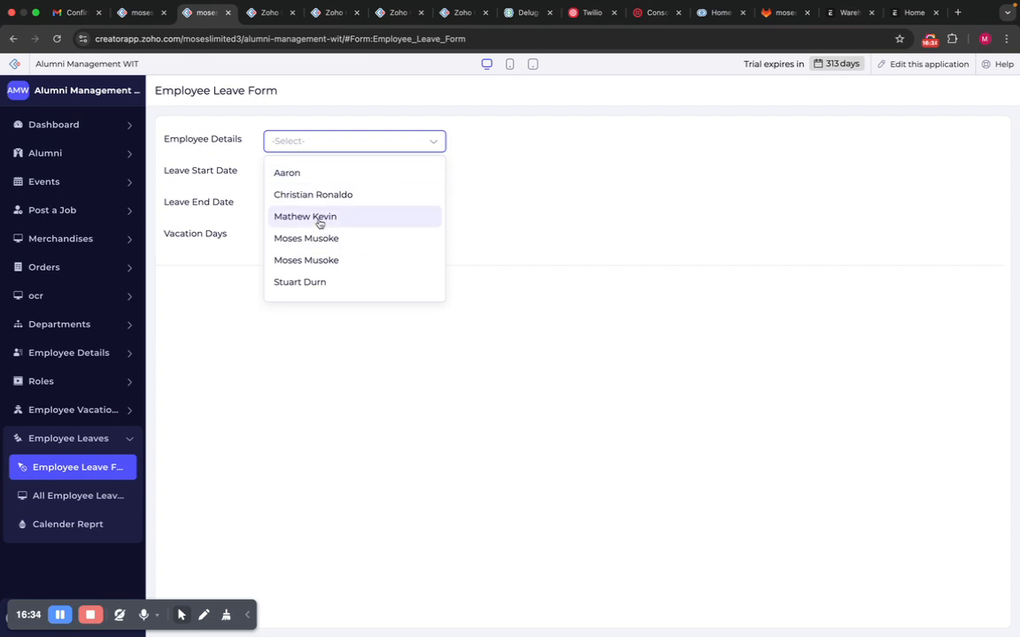
{"action": "left_click", "coordinate": [319, 217]}
{"action": "left_click", "coordinate": [289, 180]}
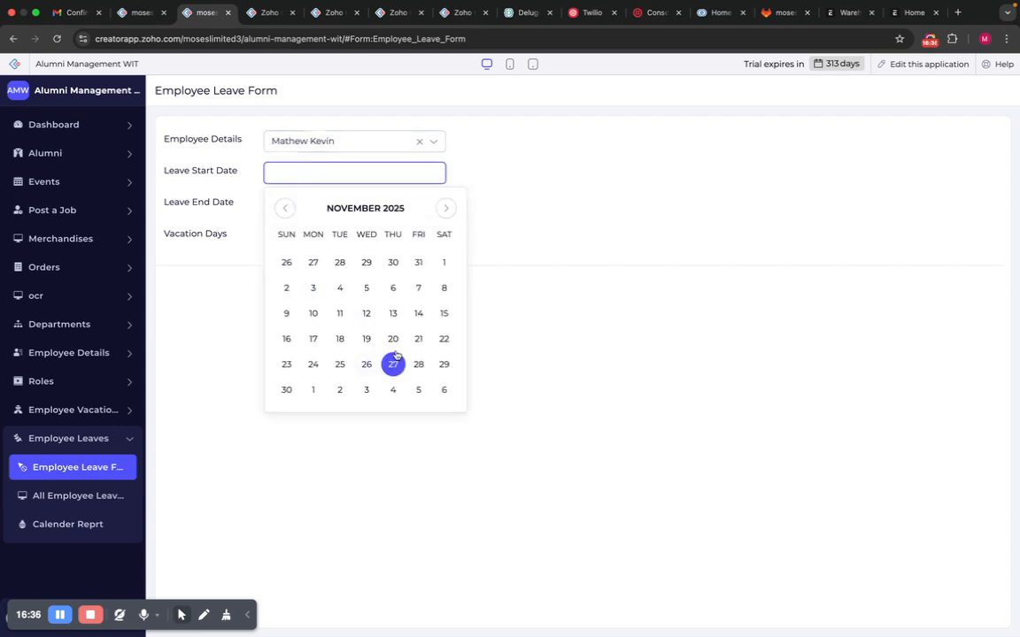
{"action": "left_click", "coordinate": [446, 210]}
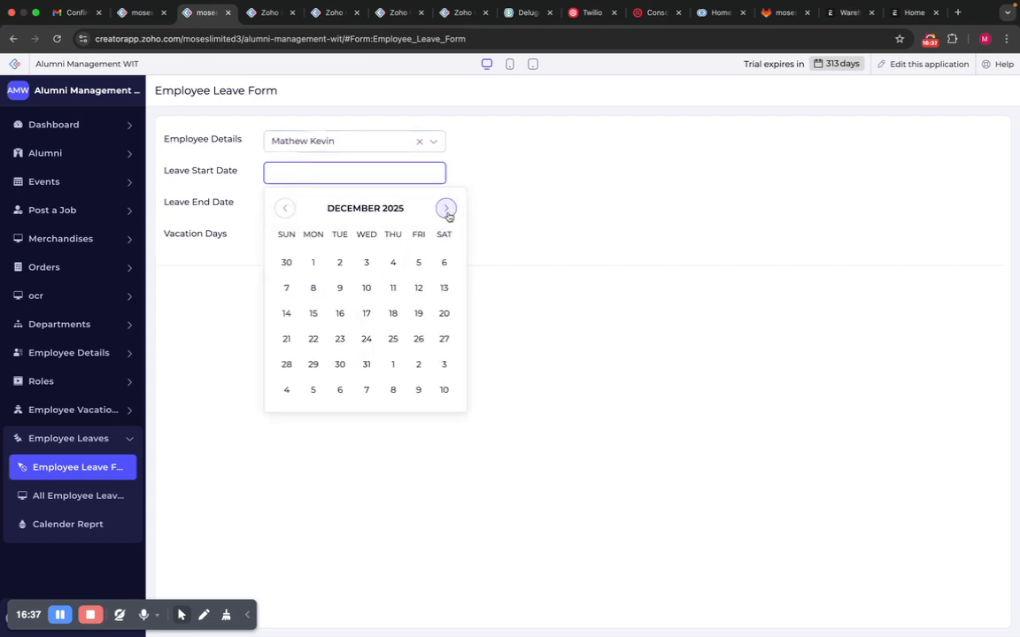
{"action": "left_click", "coordinate": [341, 290]}
Set Leave End Date to 11-Dec-2025 and Vacation Days to 2, and submit the leave
{"action": "left_click", "coordinate": [348, 206]}
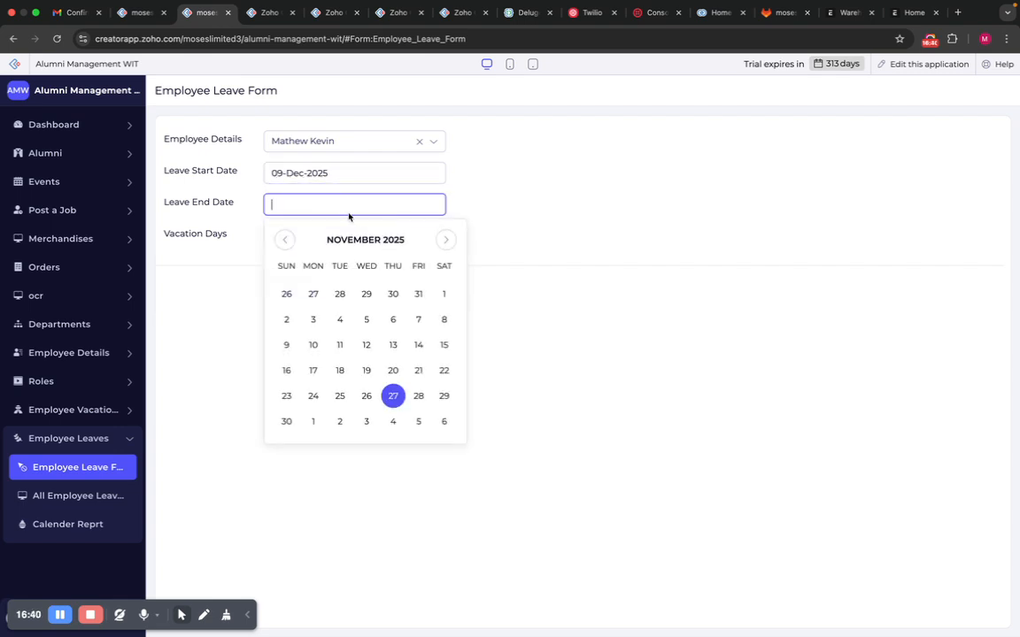
{"action": "left_click", "coordinate": [446, 239]}
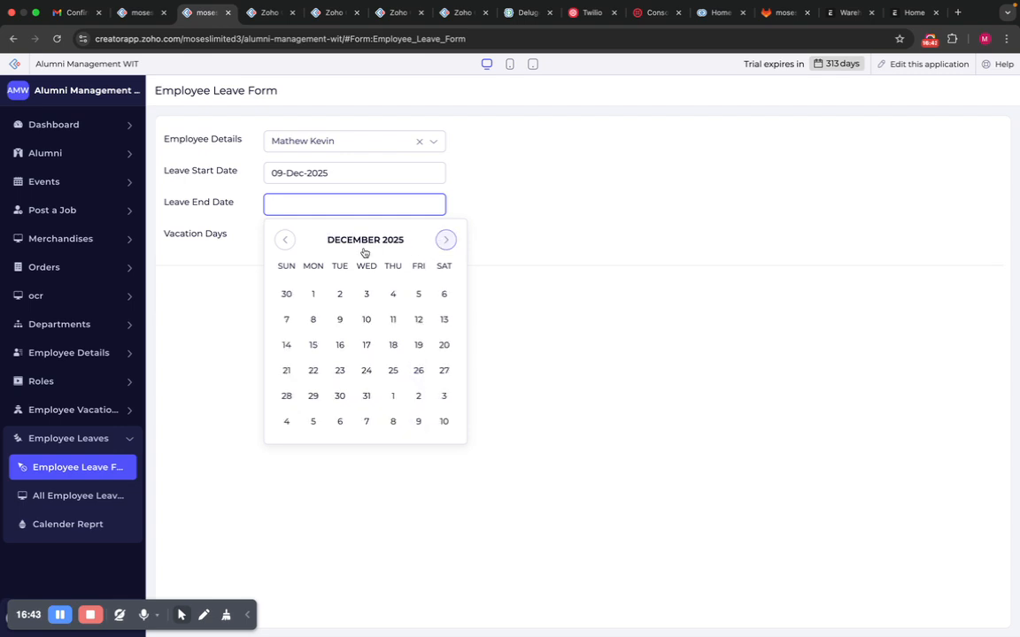
{"action": "left_click", "coordinate": [392, 320]}
{"action": "left_click", "coordinate": [275, 236]}
{"action": "type", "text": "2"}
{"action": "left_click", "coordinate": [296, 281]}
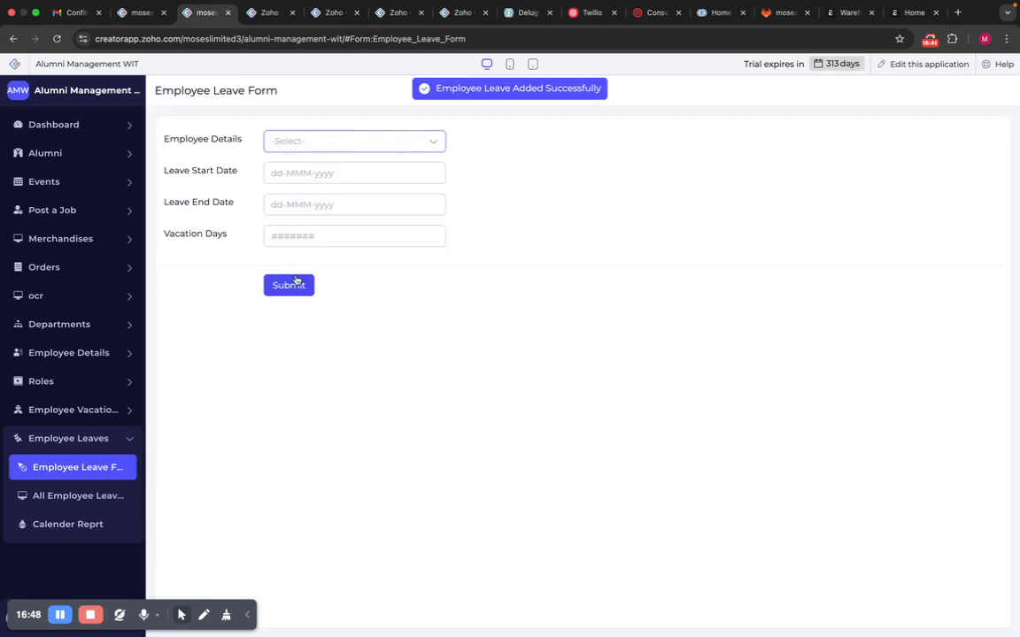
Open Calender Reprt at December 2025 and compare the new leave's colour with the other events
{"action": "left_click", "coordinate": [88, 524]}
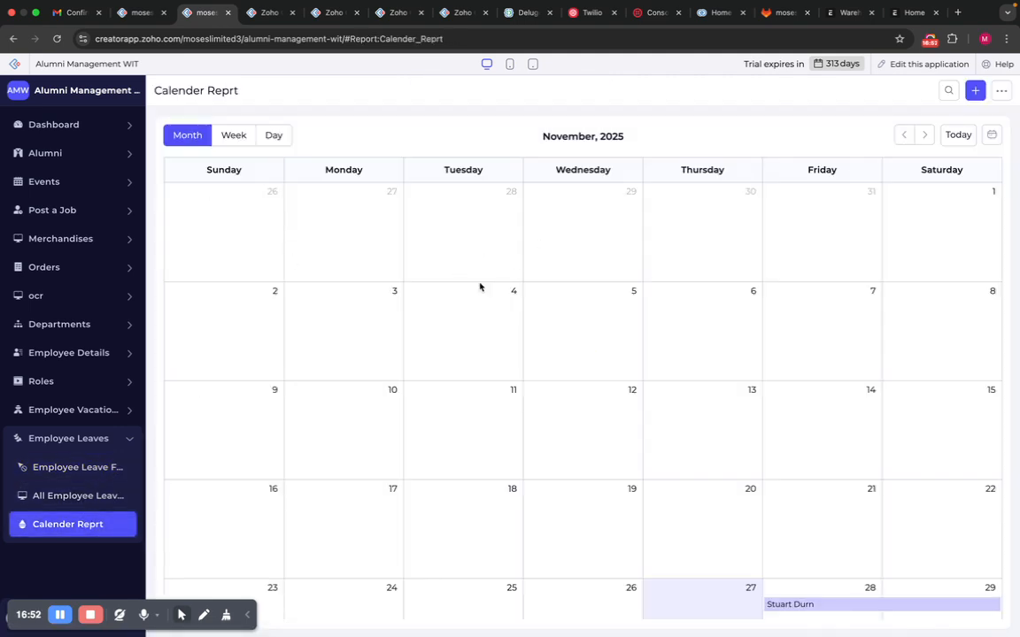
{"action": "left_click", "coordinate": [924, 134]}
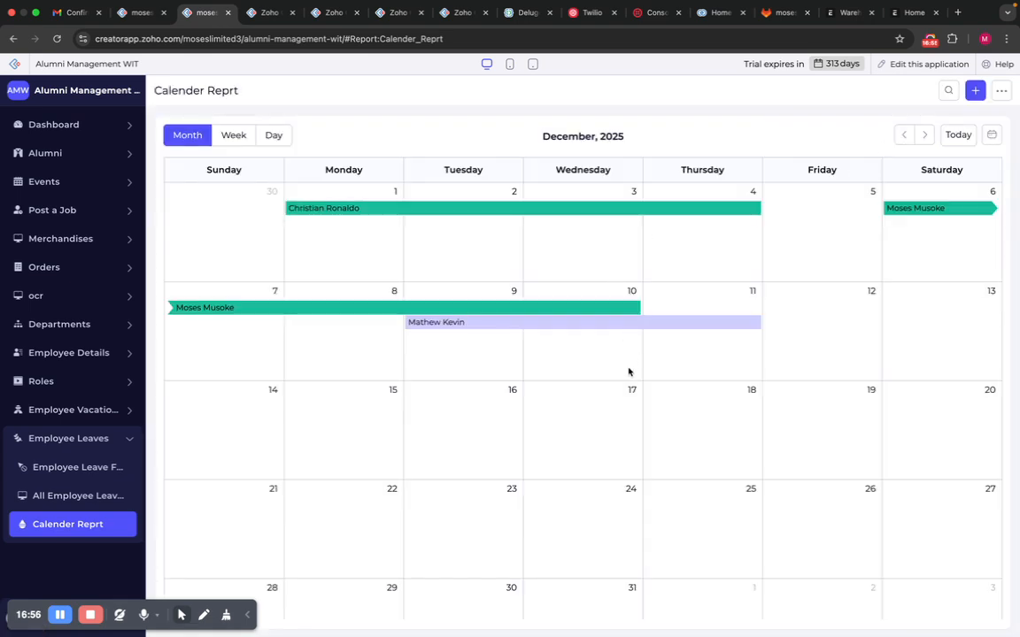
{"action": "mouse_move", "coordinate": [599, 325]}
{"action": "mouse_move", "coordinate": [366, 311]}
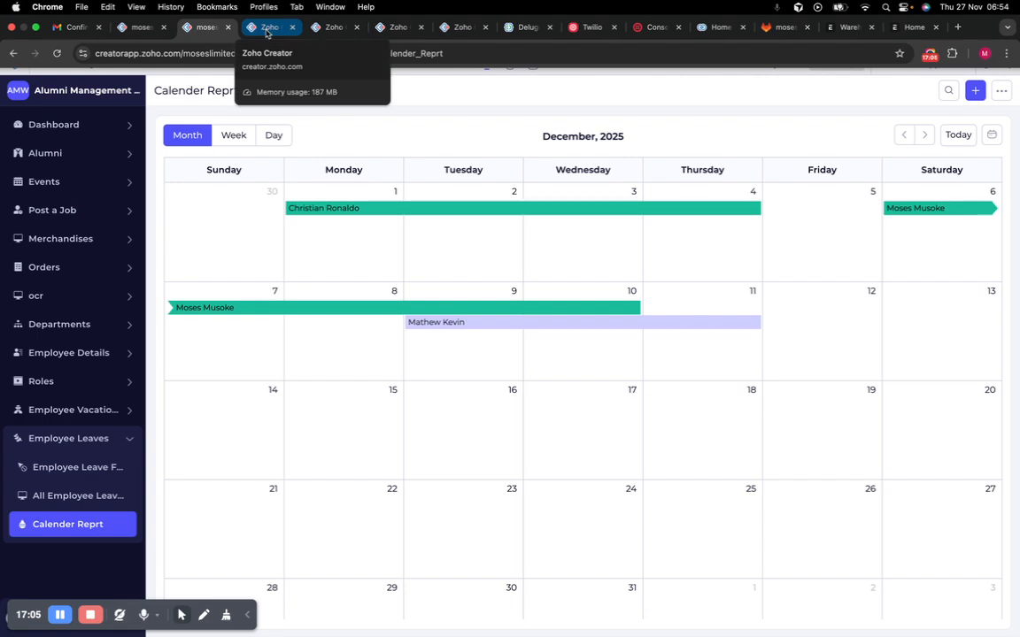
Return to the app builder and open the report properties of Calender Reprt to review its event formatting
{"action": "left_click", "coordinate": [141, 30]}
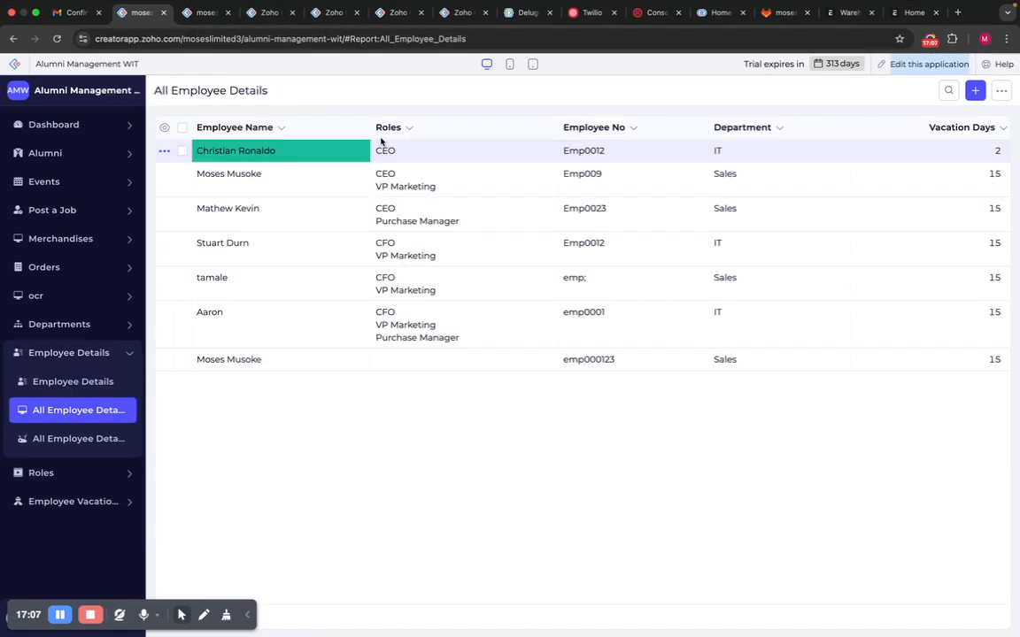
{"action": "left_click", "coordinate": [206, 19]}
{"action": "left_click", "coordinate": [268, 14]}
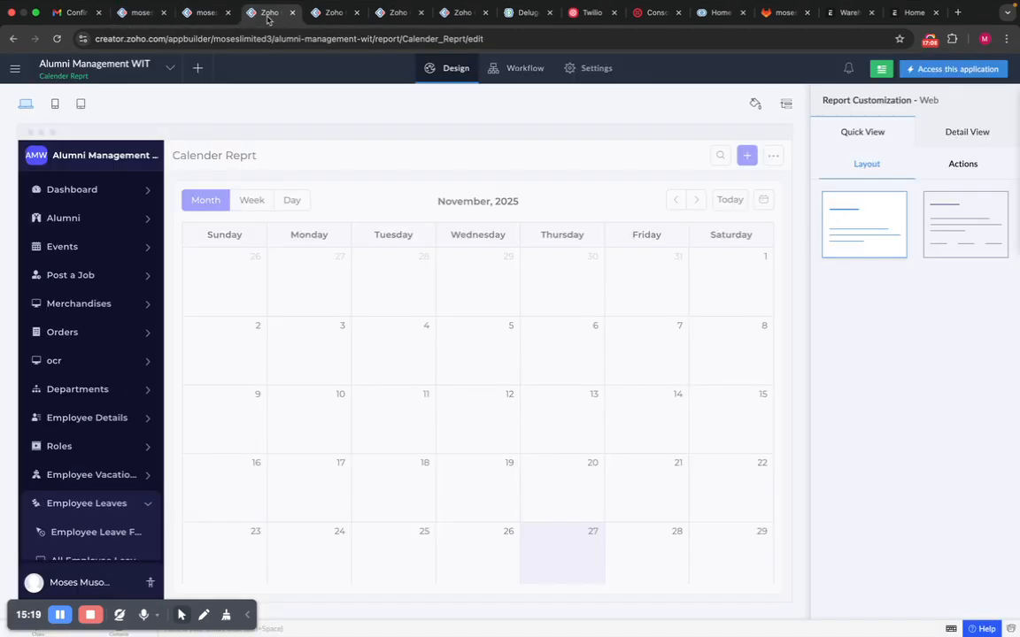
{"action": "mouse_move", "coordinate": [699, 215]}
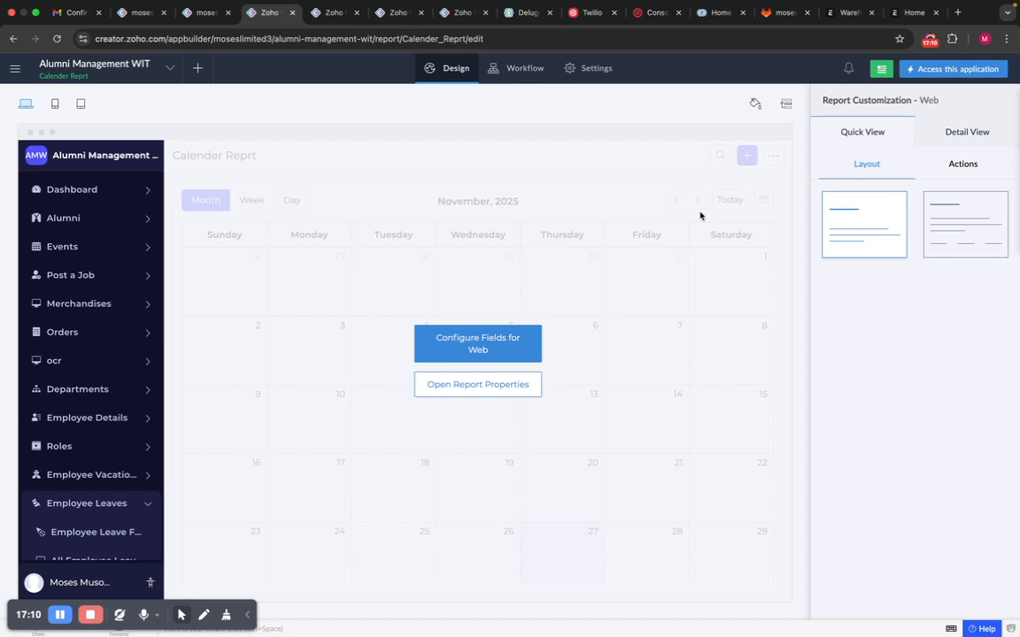
{"action": "left_click", "coordinate": [489, 384]}
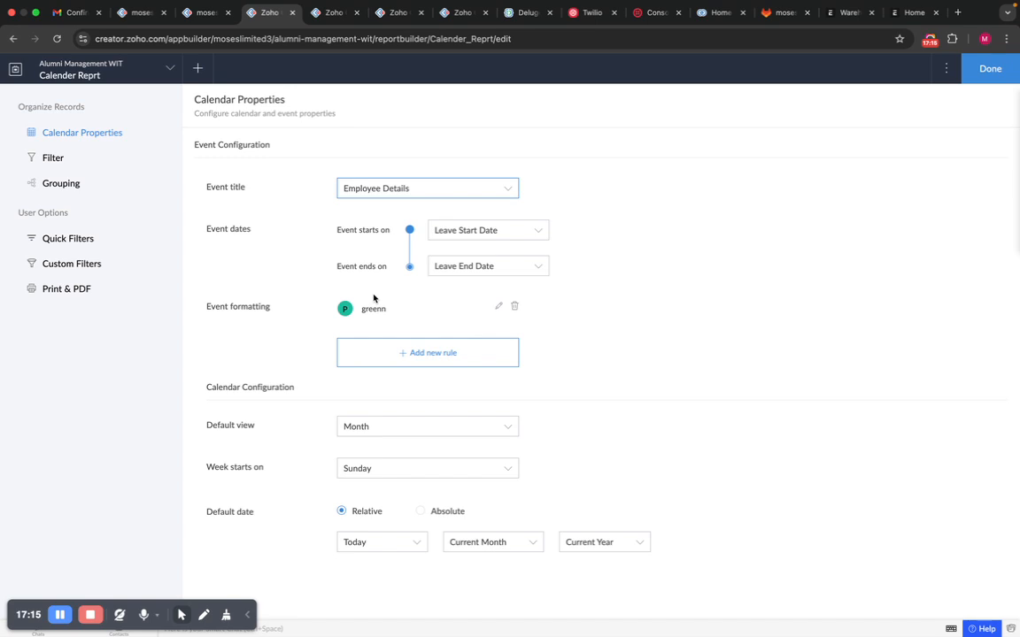
Look through the report's Filter, Grouping and Quick Filters settings, and examine its field configuration for web
{"action": "left_click", "coordinate": [63, 166]}
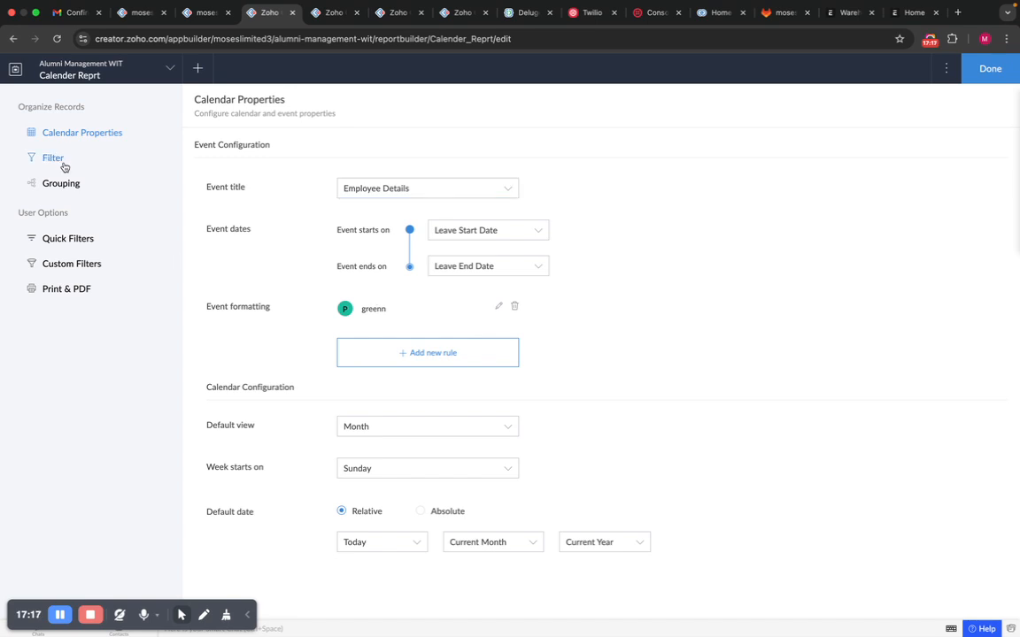
{"action": "left_click", "coordinate": [63, 183]}
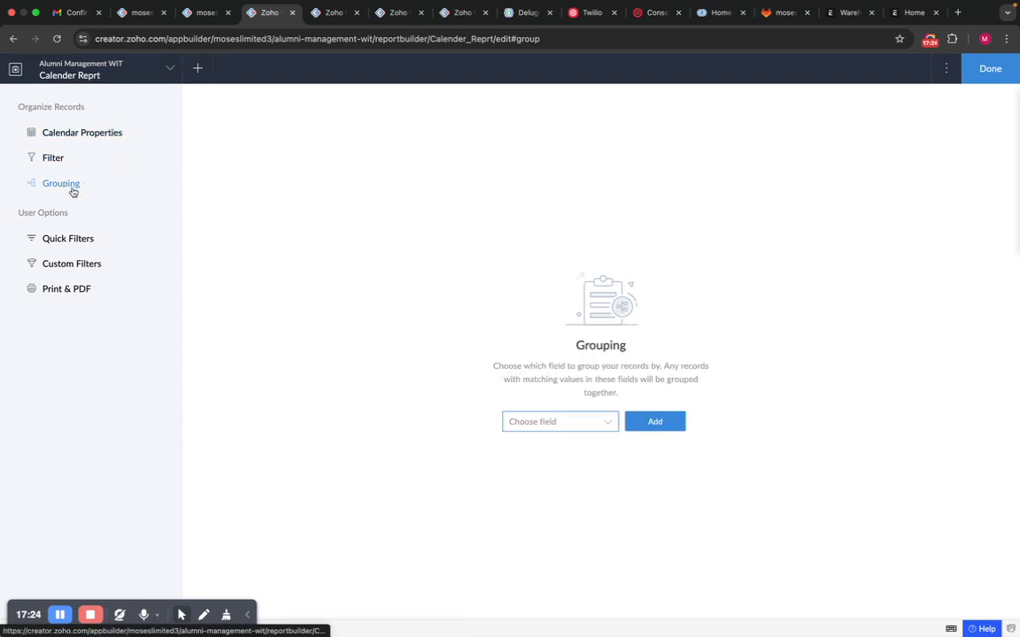
{"action": "left_click", "coordinate": [80, 242]}
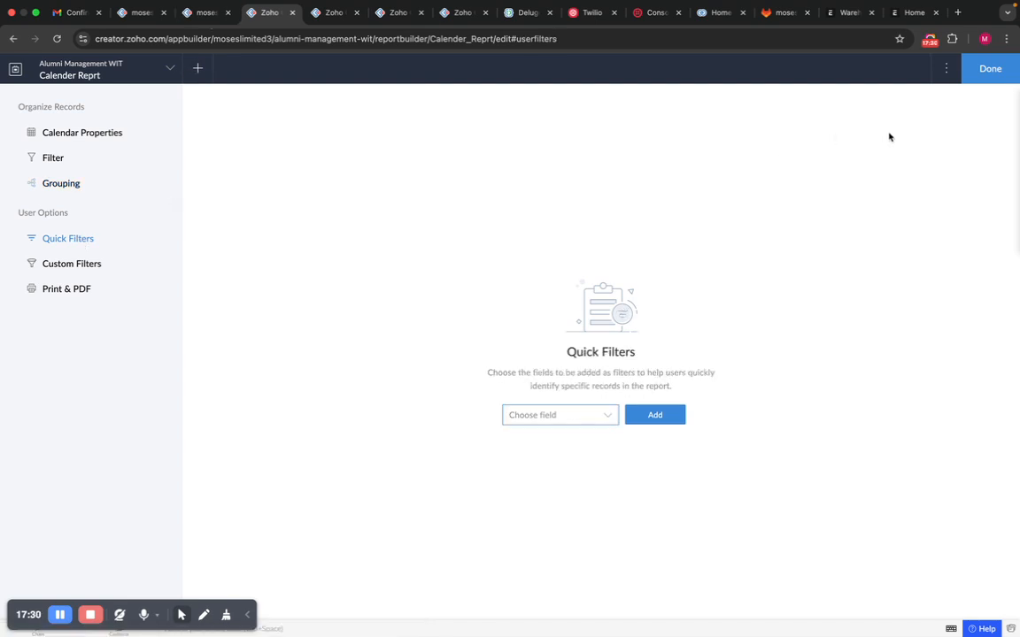
{"action": "left_click", "coordinate": [975, 68]}
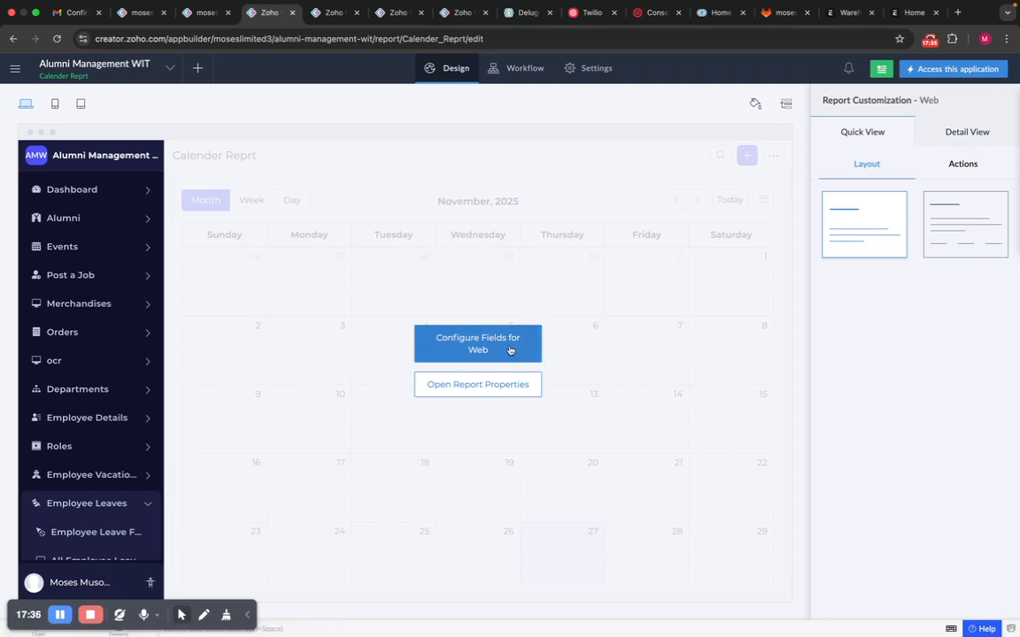
{"action": "left_click", "coordinate": [506, 351]}
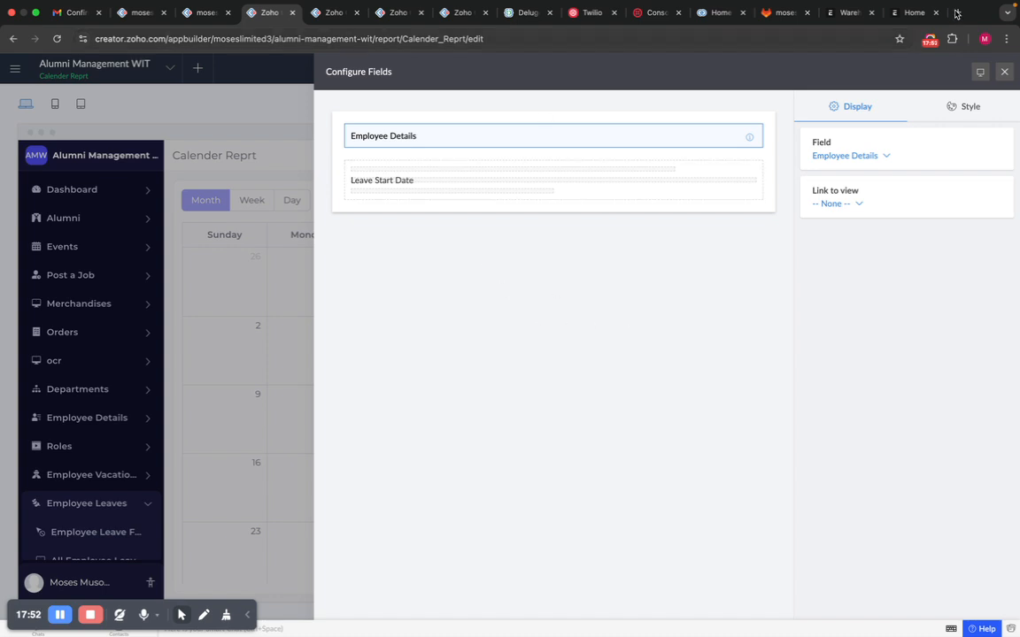
{"action": "left_click", "coordinate": [1003, 73]}
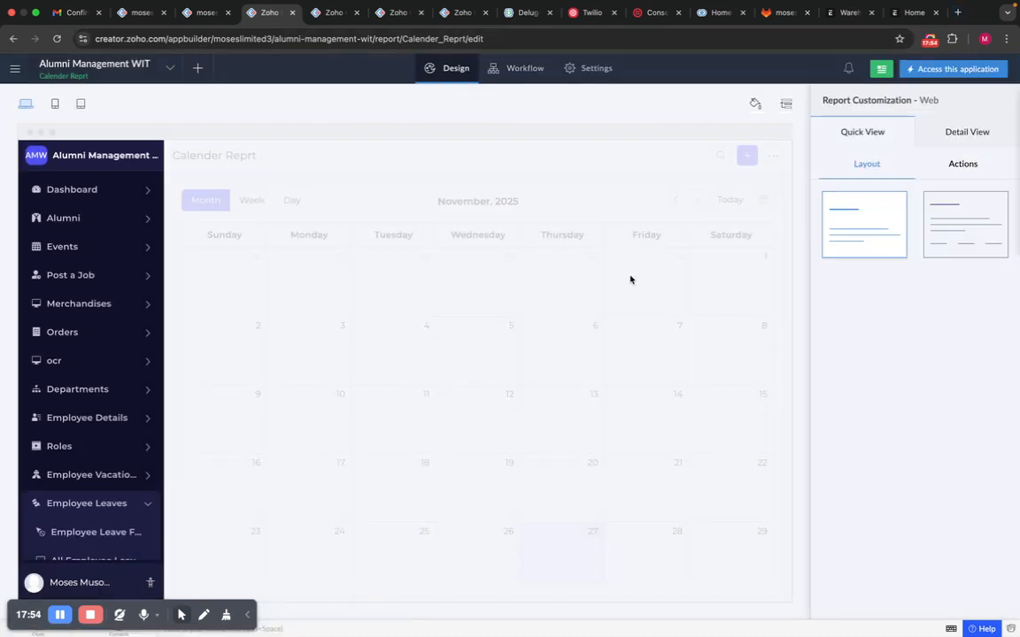